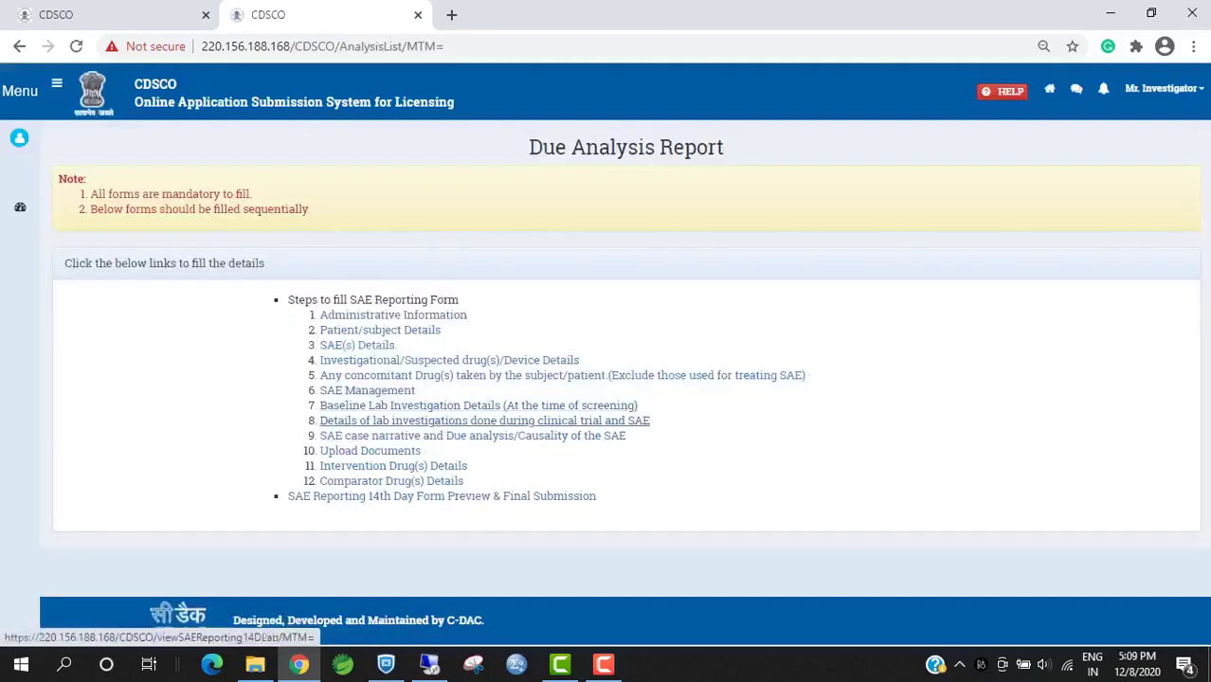
Step: Download the Baseline Lab Investigation Excel template from form 7 and open it in Excel
{"action": "left_click", "coordinate": [478, 406]}
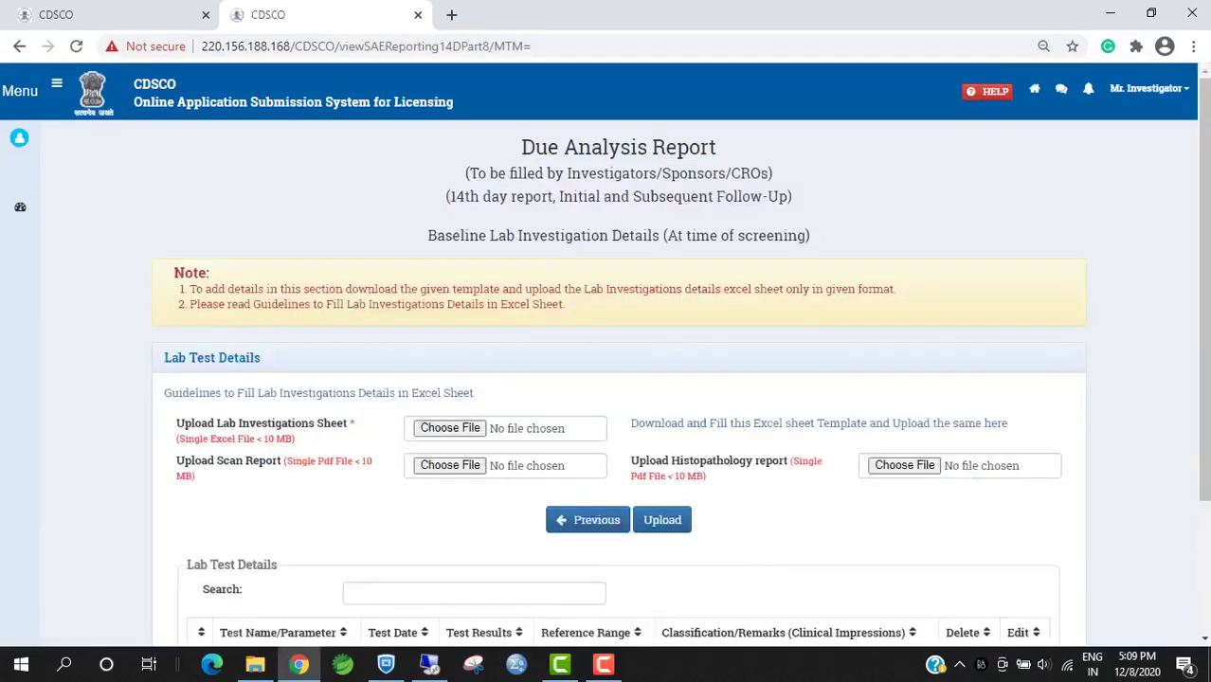
{"action": "left_click", "coordinate": [819, 424]}
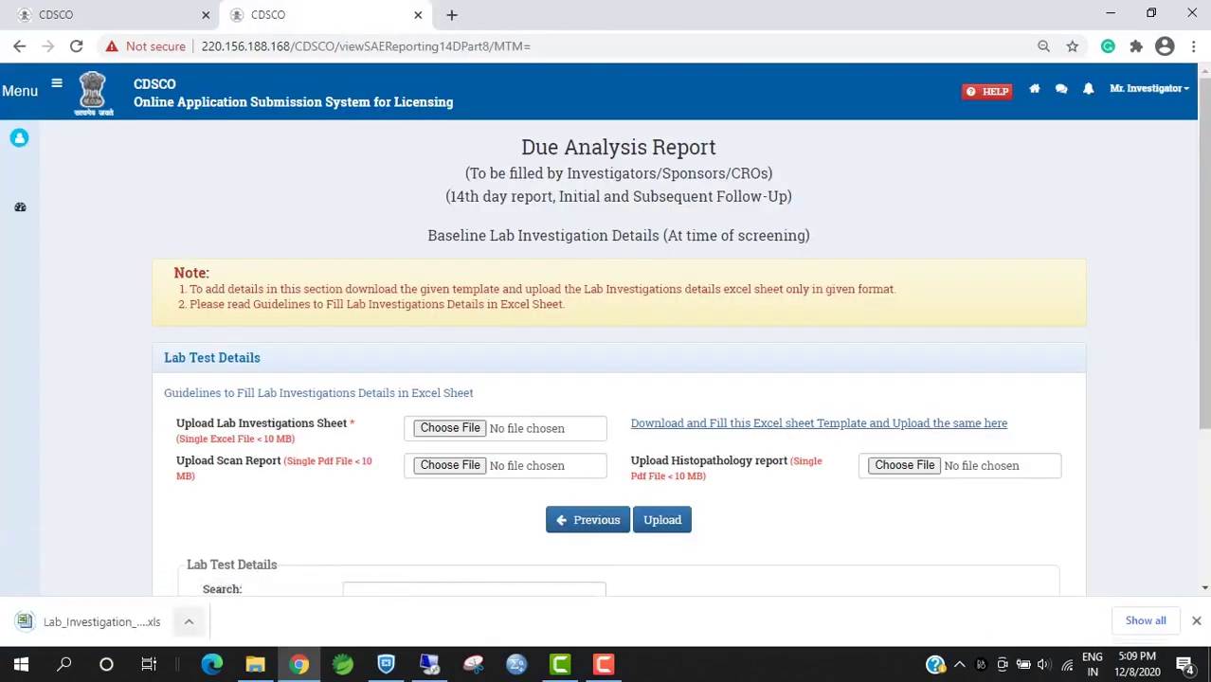
{"action": "left_click", "coordinate": [189, 621]}
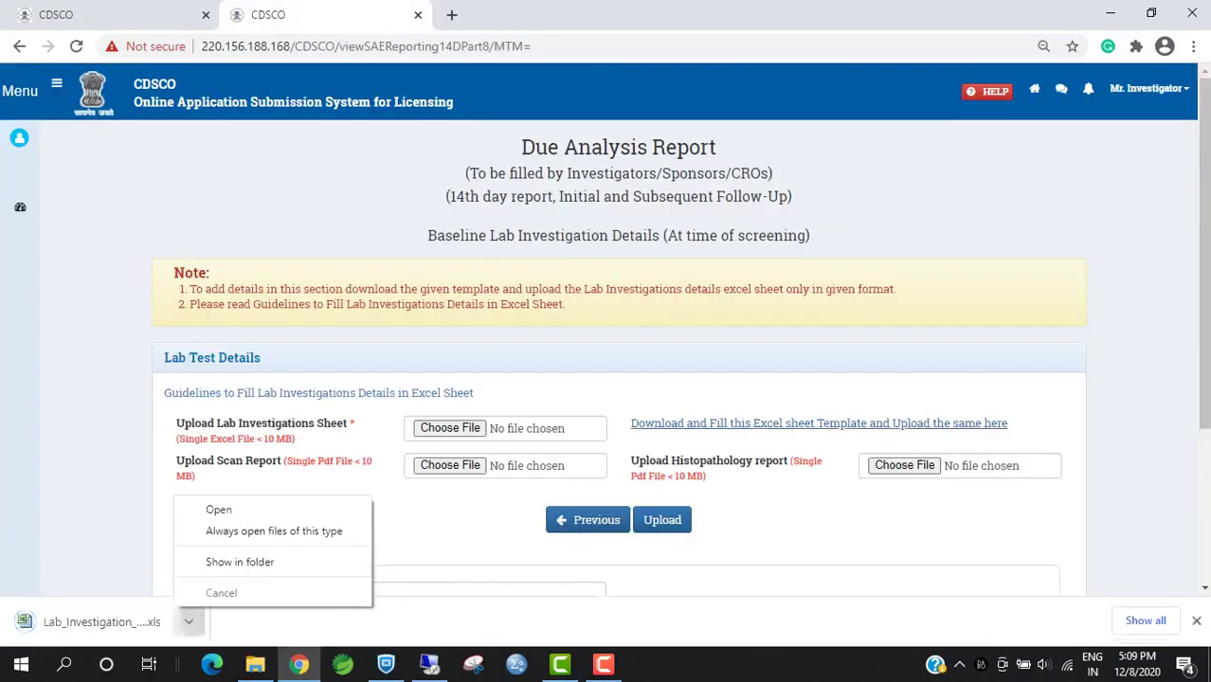
{"action": "left_click", "coordinate": [218, 509]}
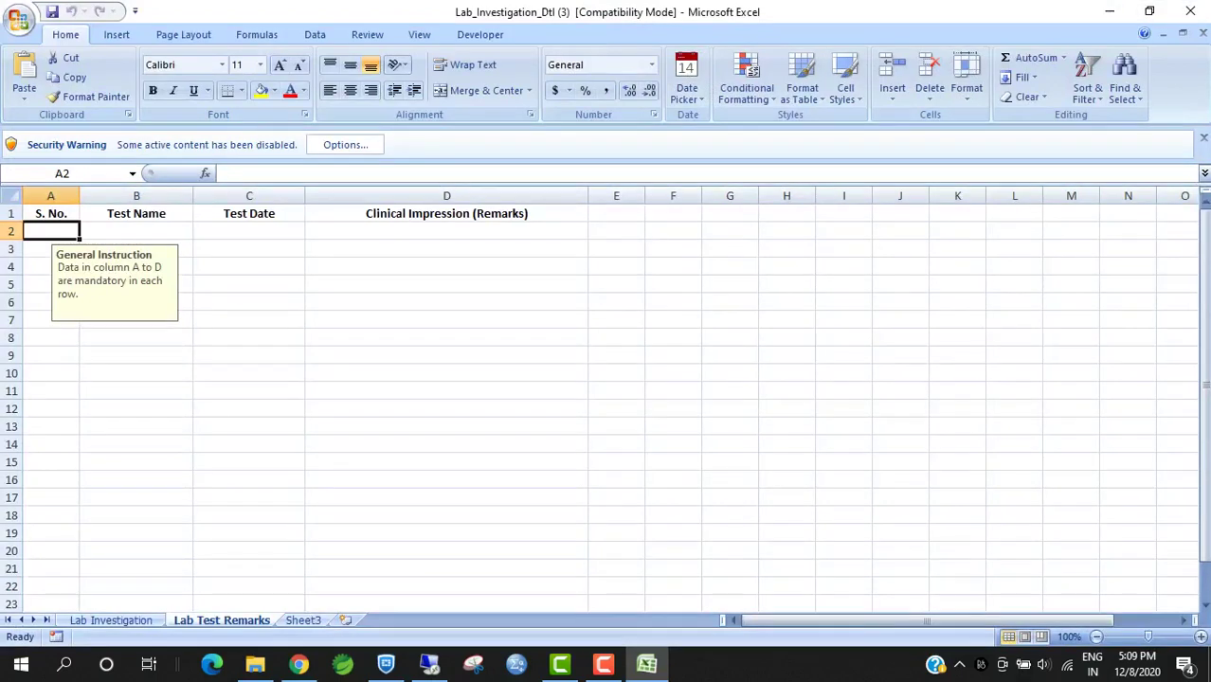
Step: Read the Test Date rules in cell C2, then close the template without saving
{"action": "left_click", "coordinate": [248, 231]}
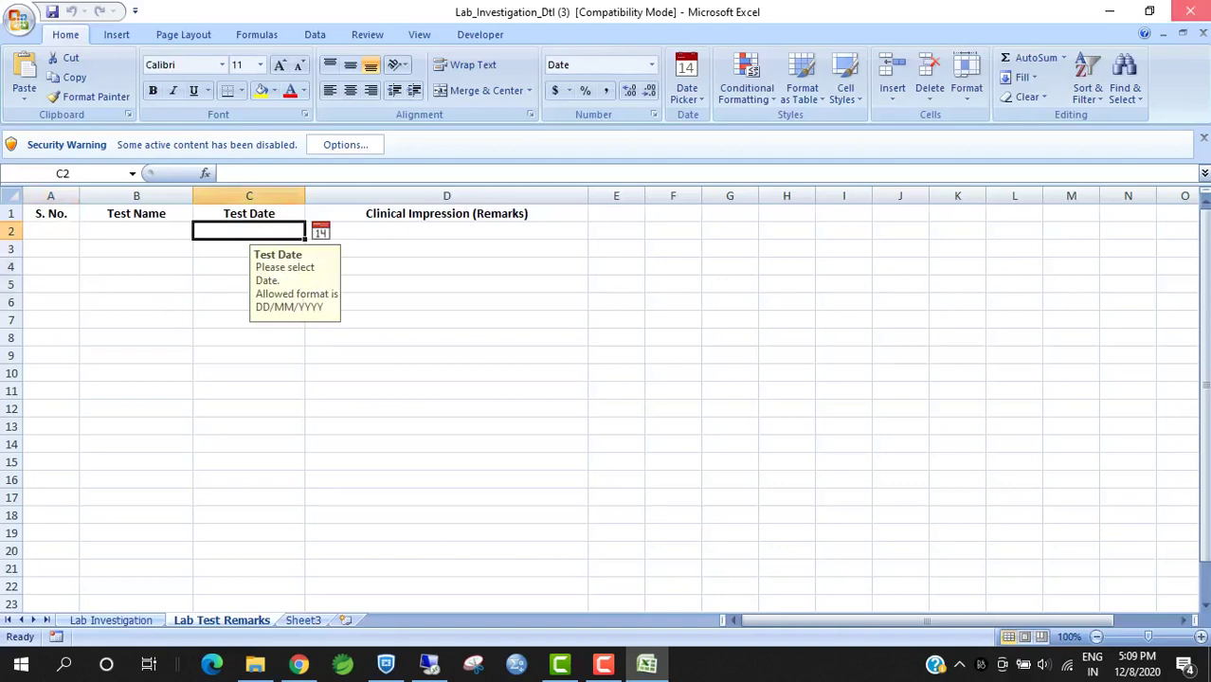
{"action": "left_click", "coordinate": [1190, 11]}
{"action": "left_click", "coordinate": [607, 376]}
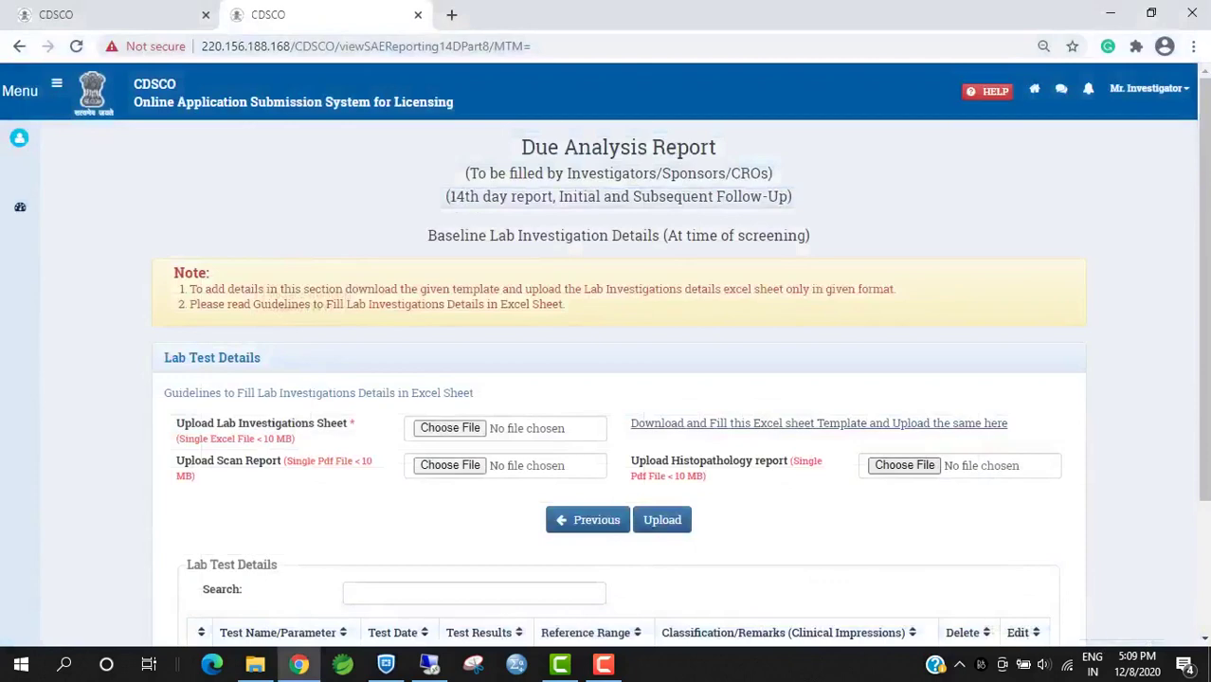
Step: Go back to the step list, view the lab investigations during trial form, then return to the list
{"action": "key", "text": "alt+Left"}
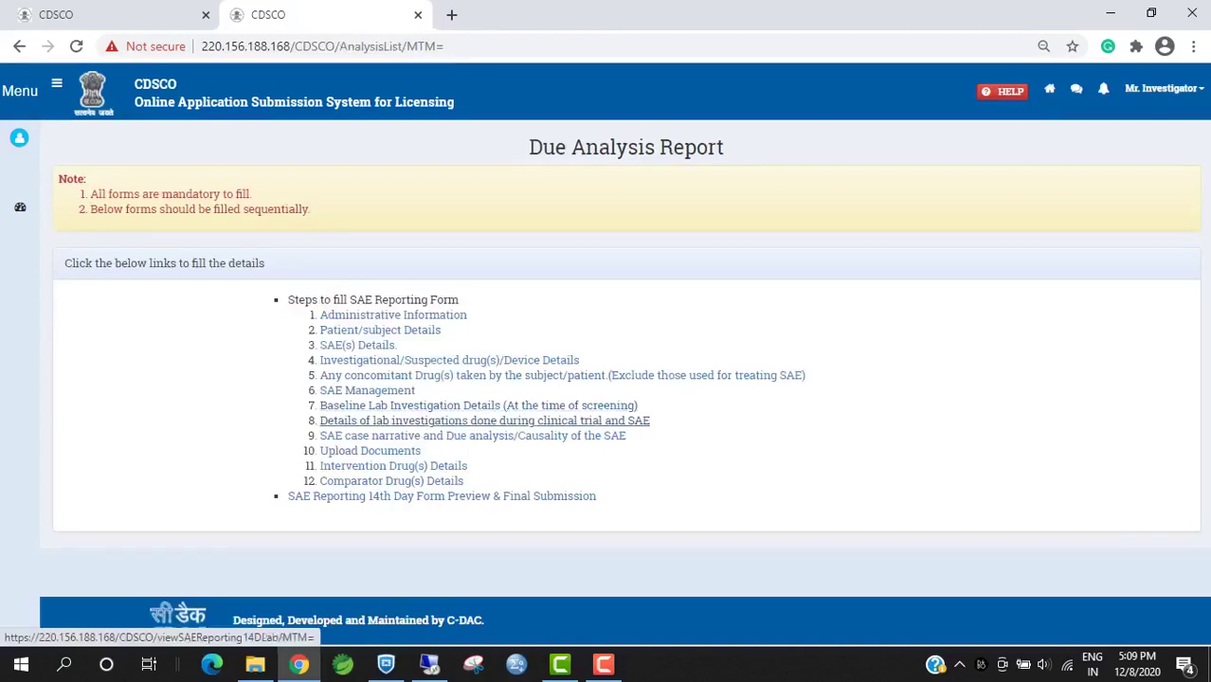
{"action": "left_click", "coordinate": [484, 420]}
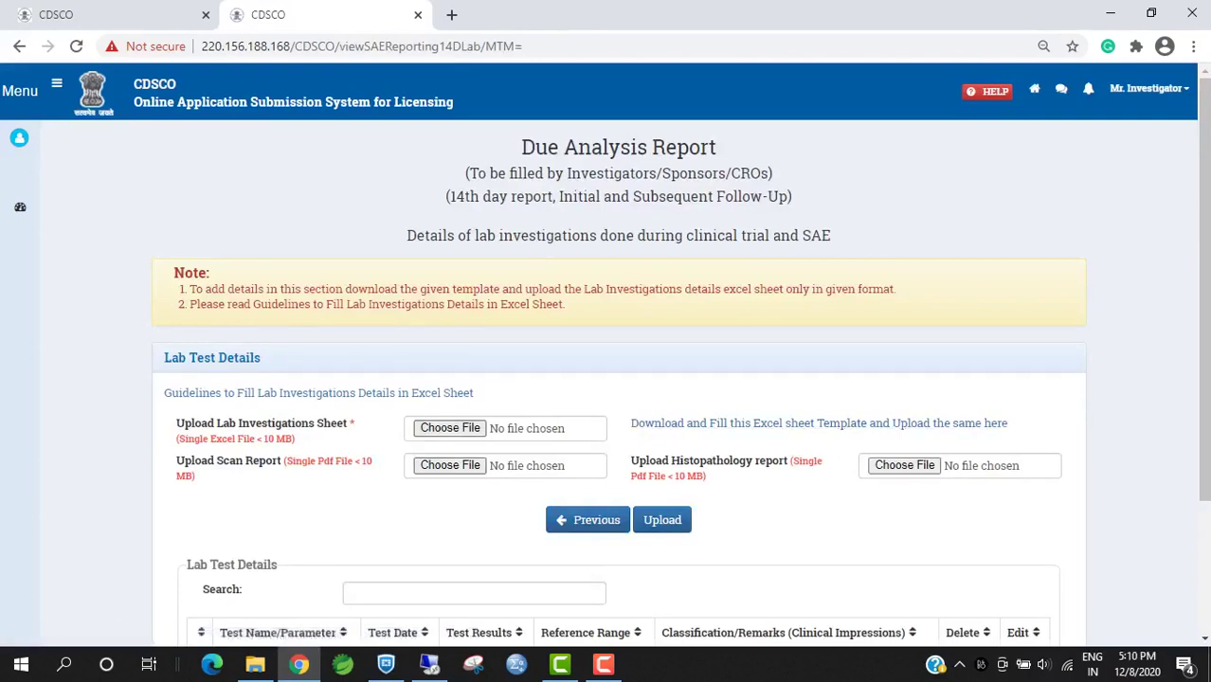
{"action": "left_click", "coordinate": [587, 519]}
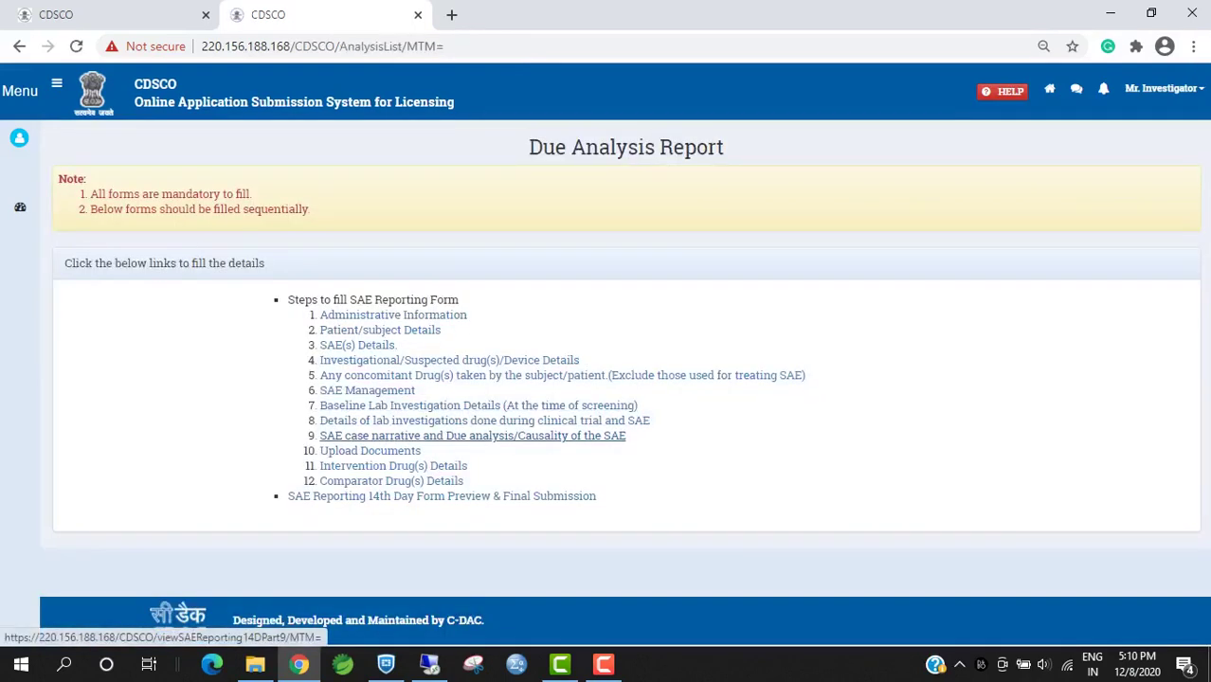
{"action": "left_click", "coordinate": [472, 435]}
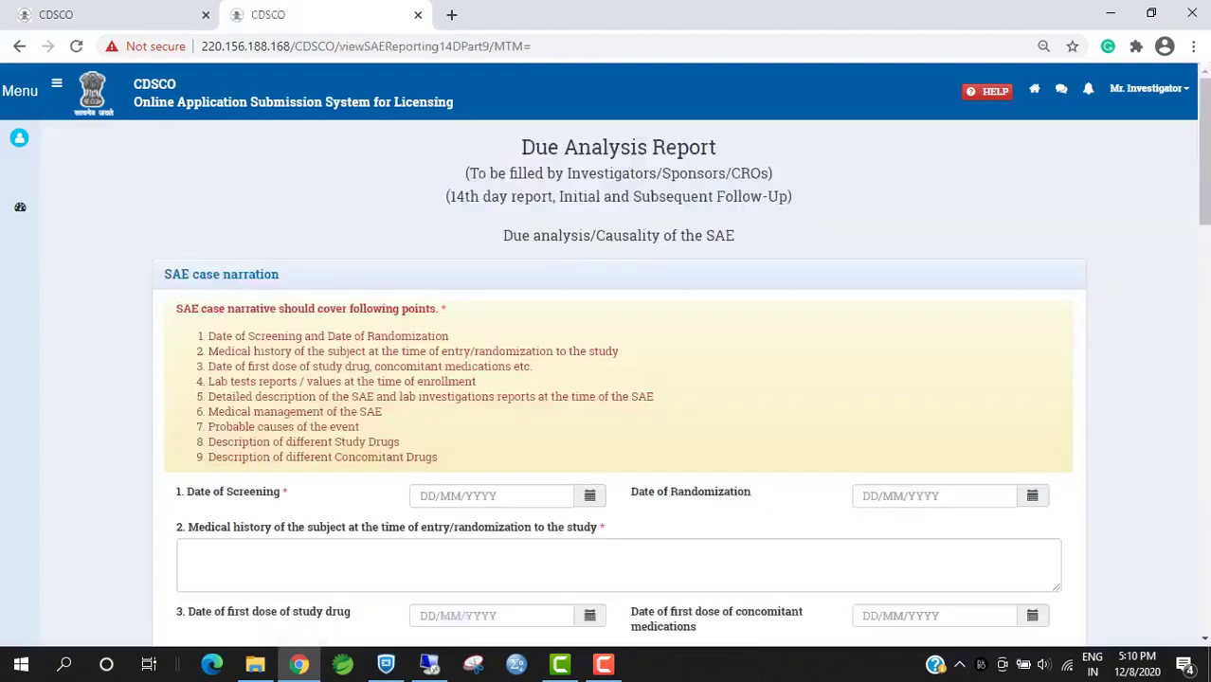
{"action": "scroll", "coordinate": [606, 379], "scroll_direction": "down", "scroll_amount": 2}
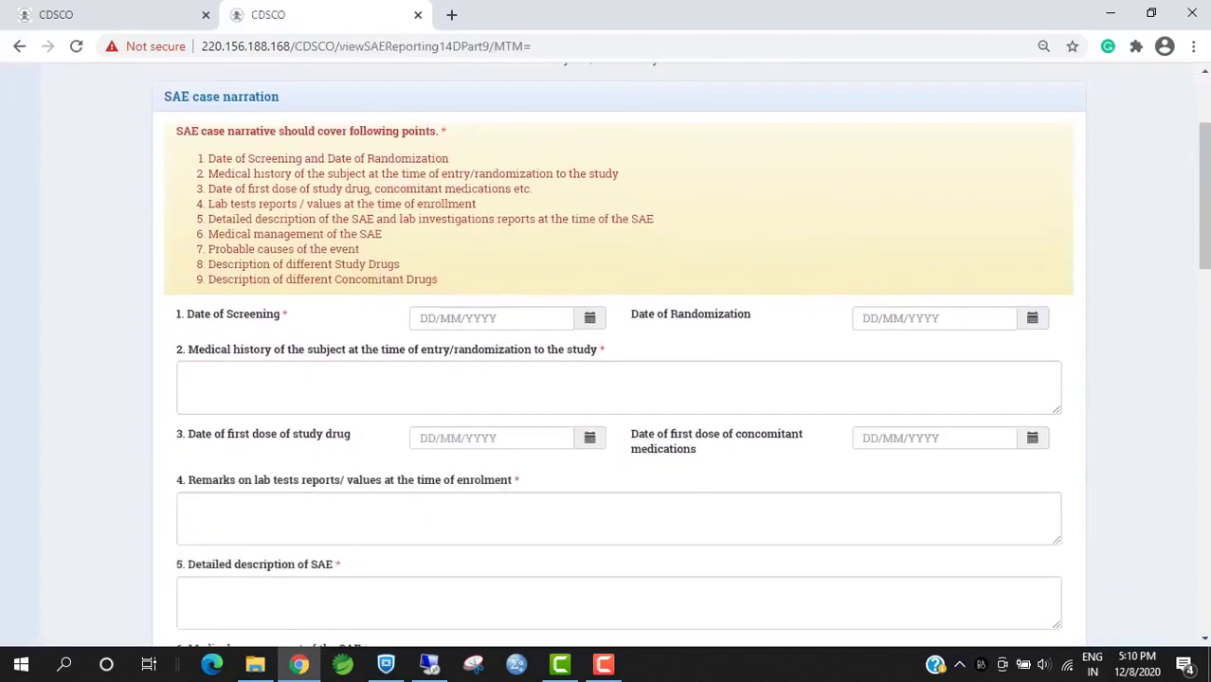
{"action": "scroll", "coordinate": [606, 379], "scroll_direction": "down", "scroll_amount": 1}
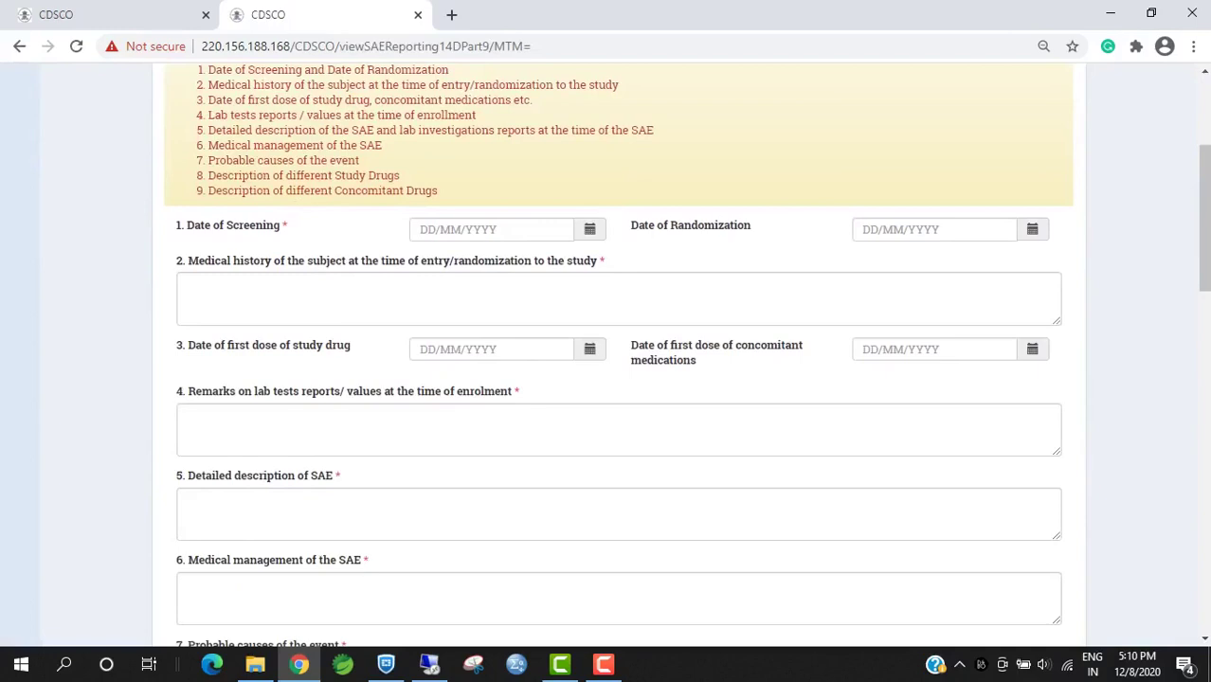
{"action": "scroll", "coordinate": [605, 379], "scroll_direction": "down", "scroll_amount": 4}
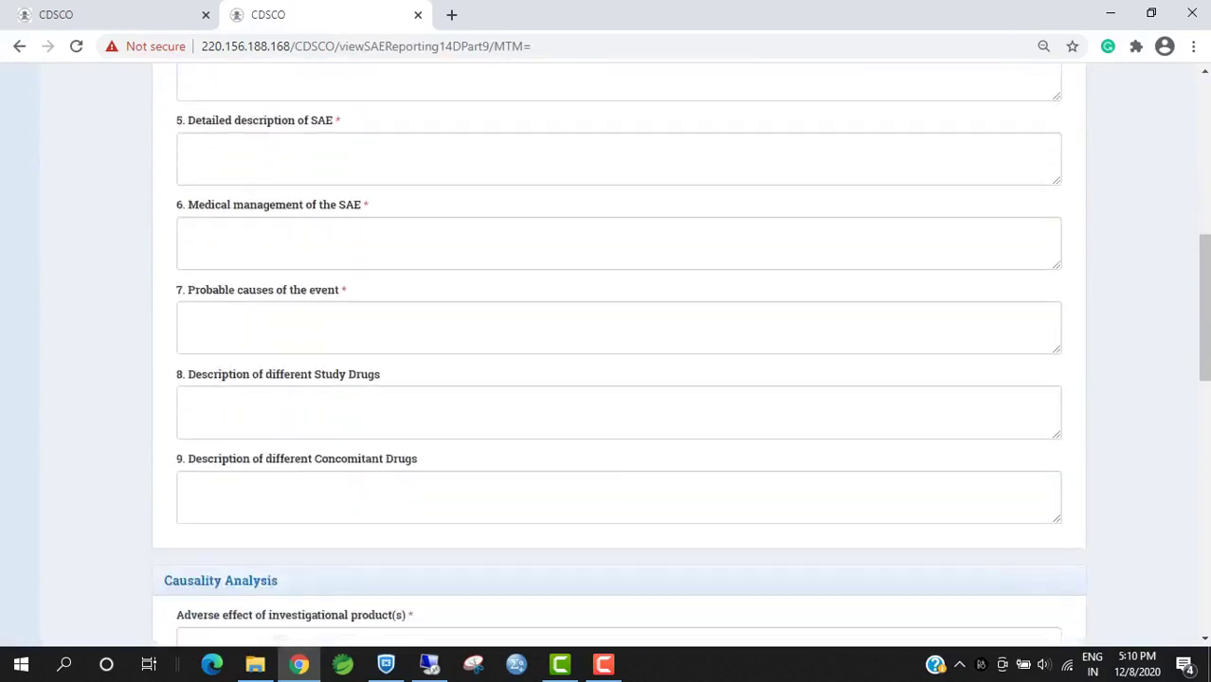
{"action": "scroll", "coordinate": [606, 379], "scroll_direction": "down", "scroll_amount": 10}
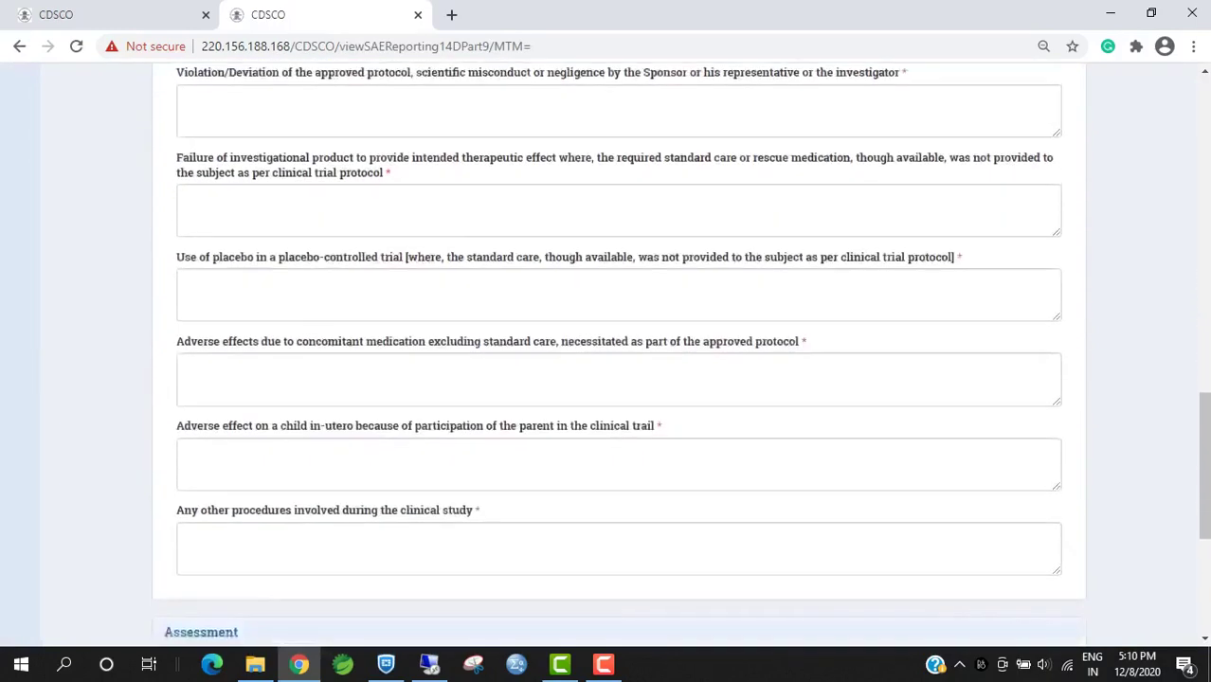
{"action": "scroll", "coordinate": [605, 379], "scroll_direction": "down", "scroll_amount": 1}
{"action": "left_click", "coordinate": [197, 521]}
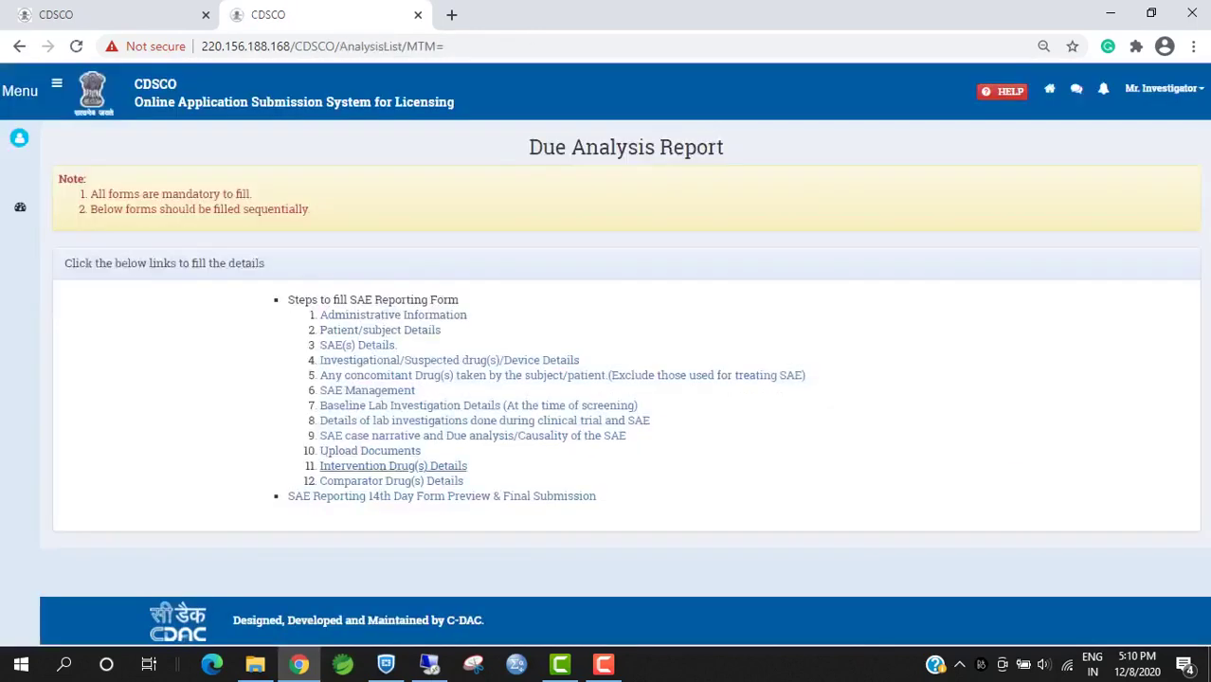
{"action": "left_click", "coordinate": [369, 451]}
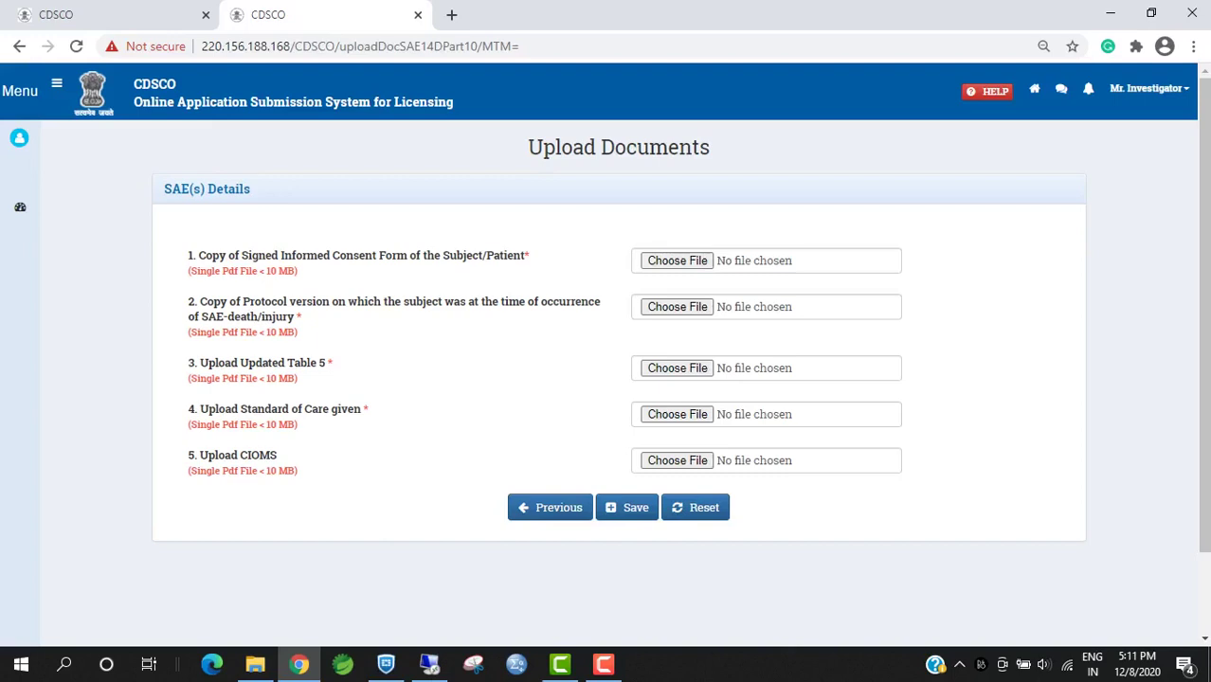
{"action": "left_click", "coordinate": [549, 506]}
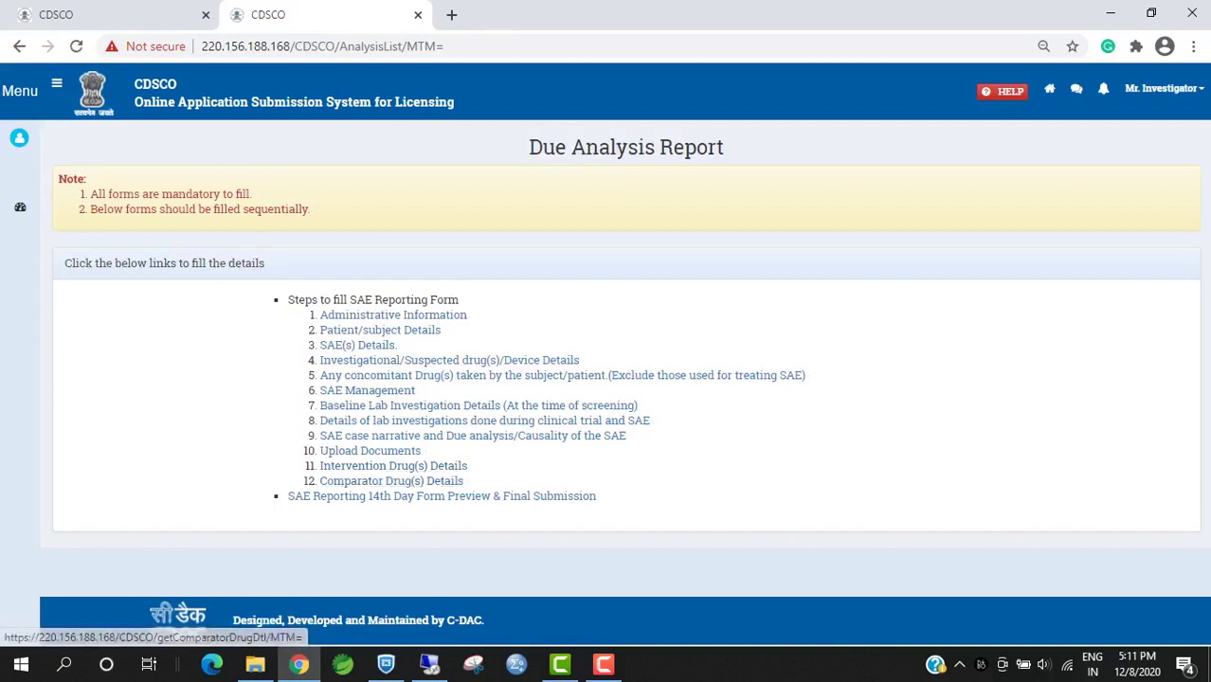
{"action": "left_click", "coordinate": [394, 465]}
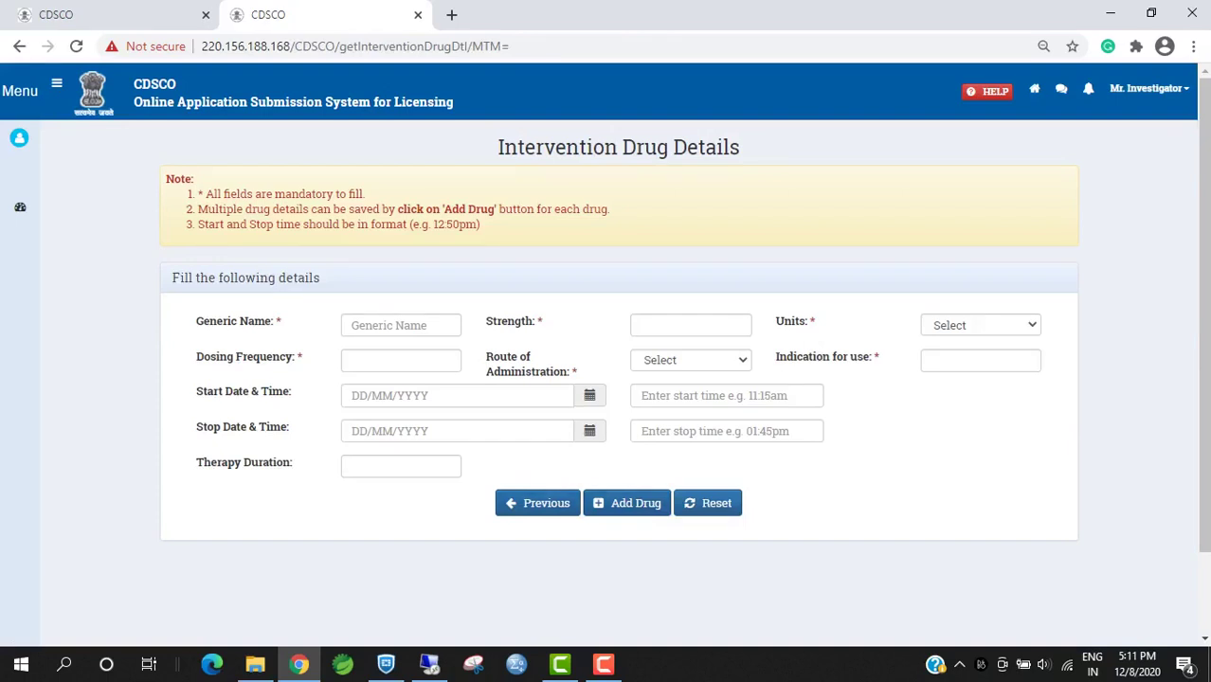
{"action": "left_click", "coordinate": [538, 503]}
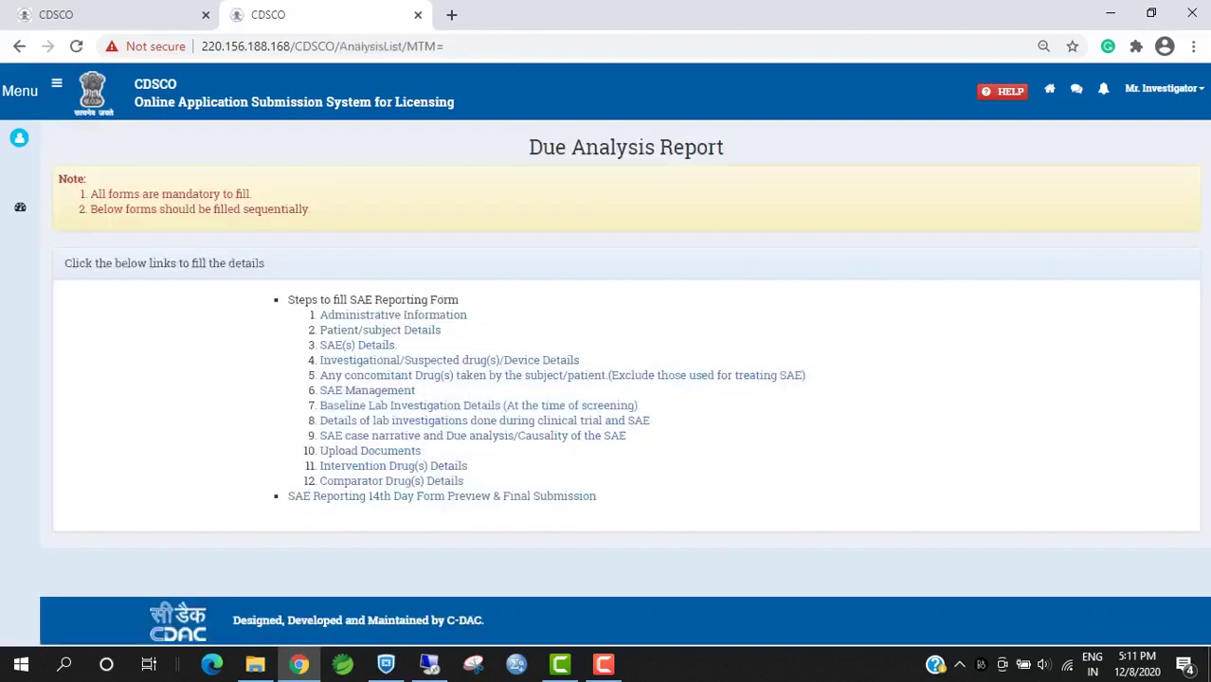
{"action": "left_click", "coordinate": [392, 481]}
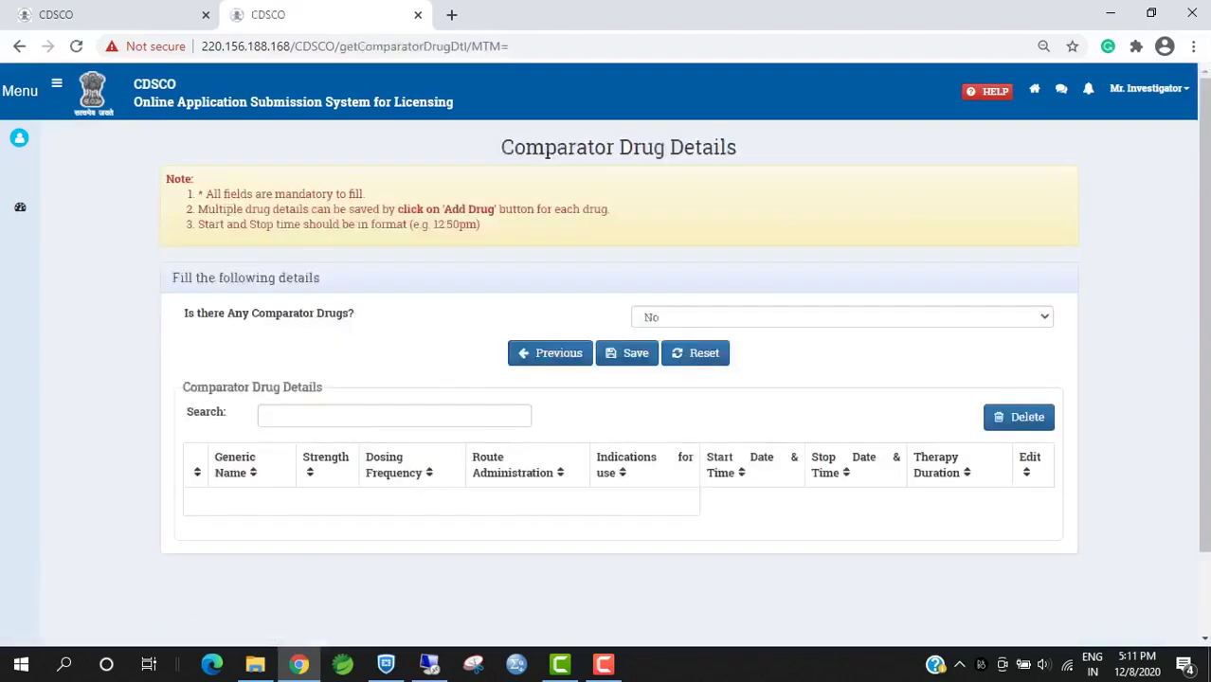
{"action": "left_click", "coordinate": [1043, 318]}
{"action": "key", "text": "Up"}
{"action": "key", "text": "Return"}
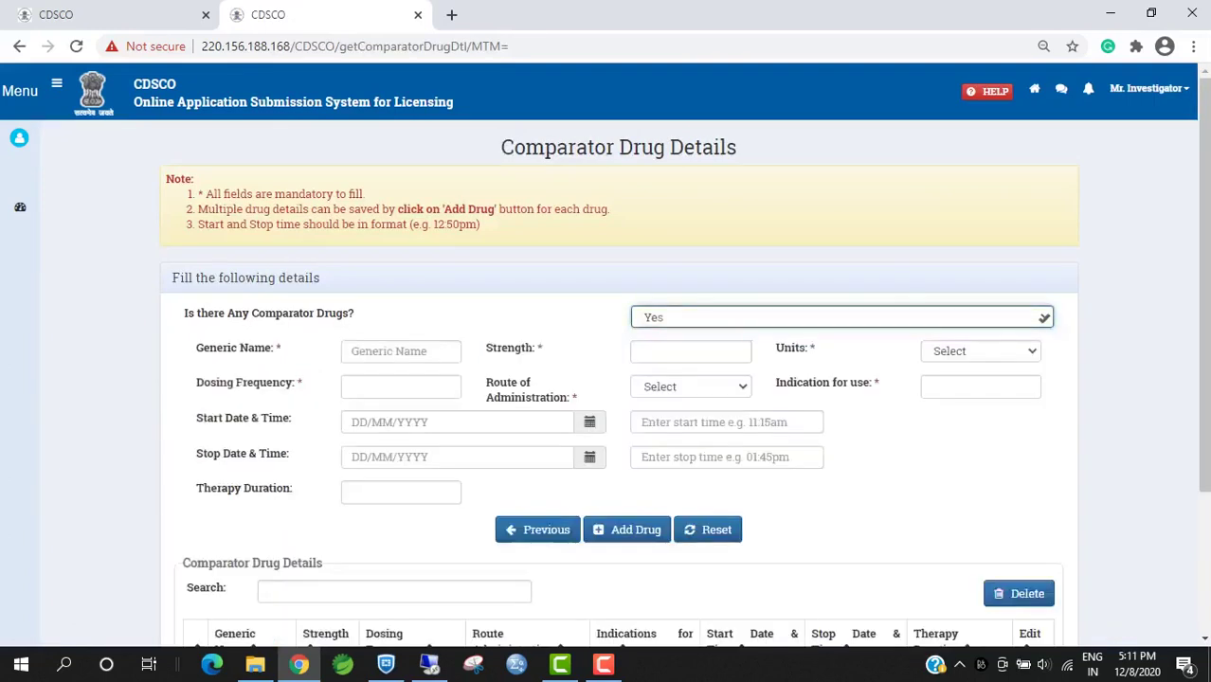
{"action": "key", "text": "alt+Down"}
{"action": "key", "text": "Down"}
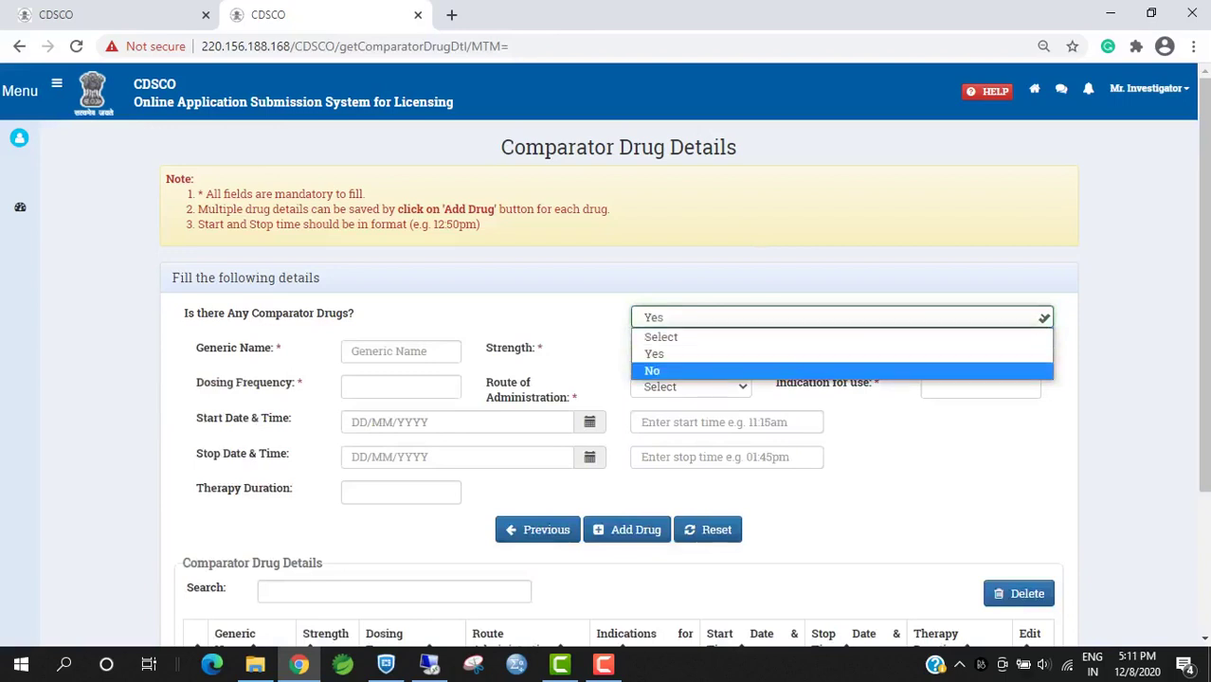
{"action": "key", "text": "Return"}
{"action": "key", "text": "Tab"}
{"action": "key", "text": "Return"}
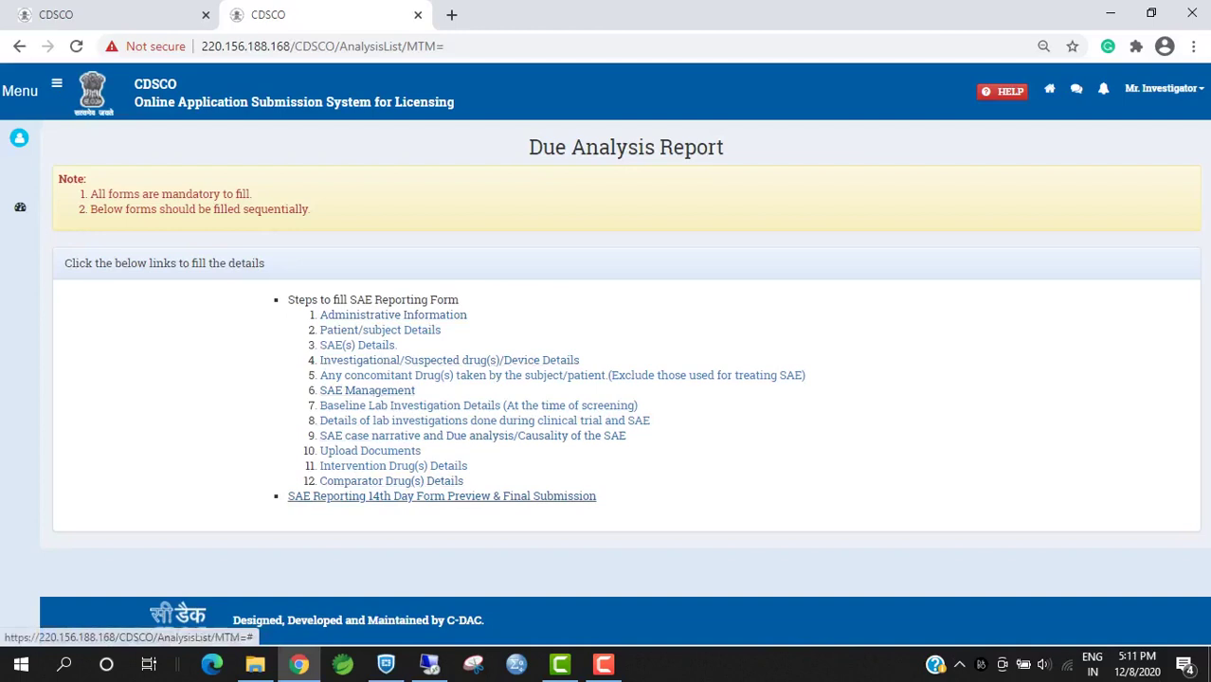
Step: Attempt the 14th Day Form Preview and dismiss the 'Please fill all forms' alert
{"action": "left_click", "coordinate": [442, 496]}
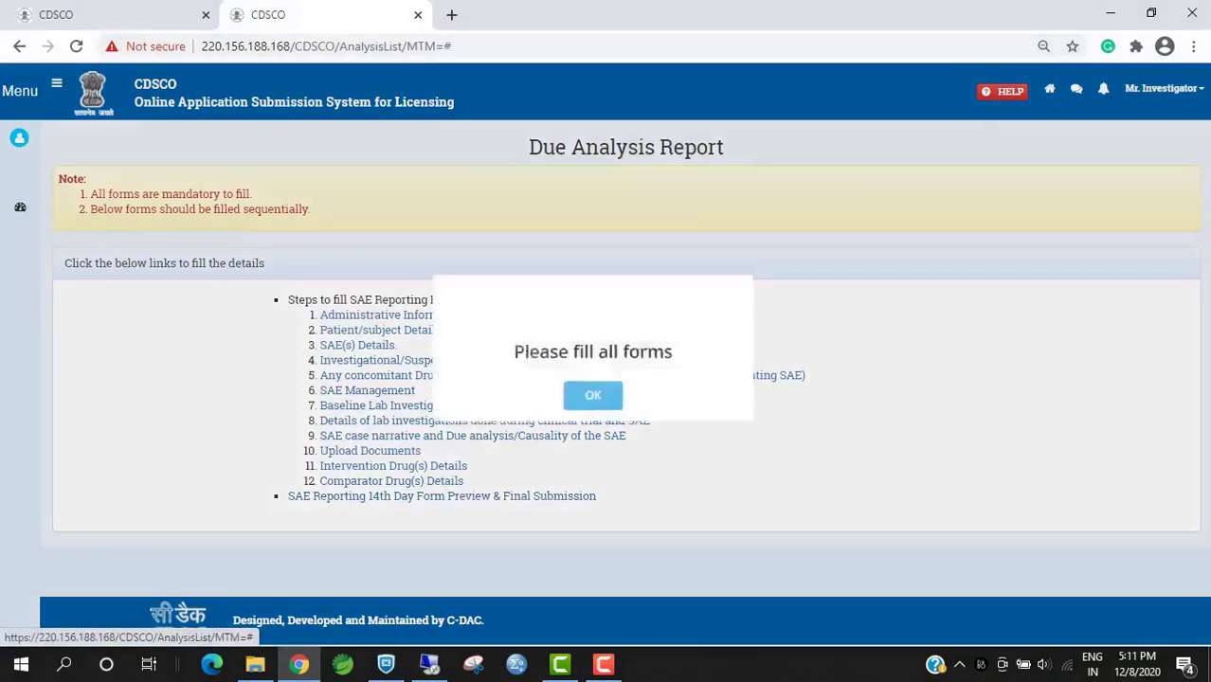
{"action": "key", "text": "Return"}
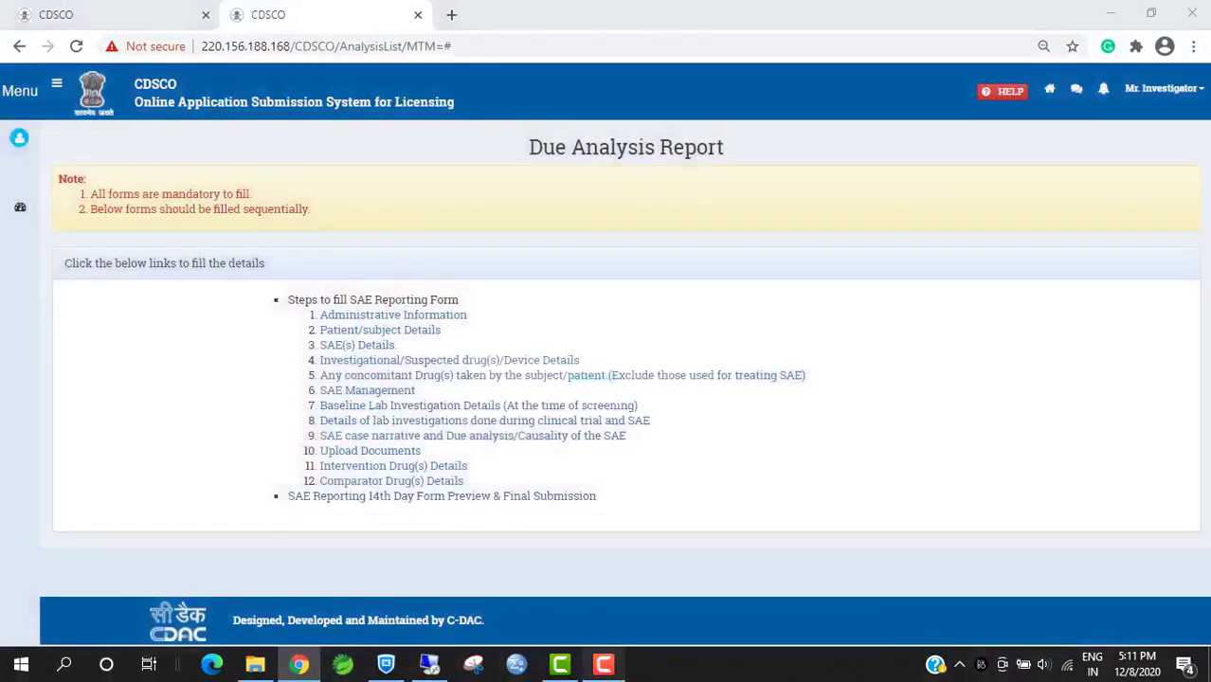
{"action": "left_click", "coordinate": [604, 664]}
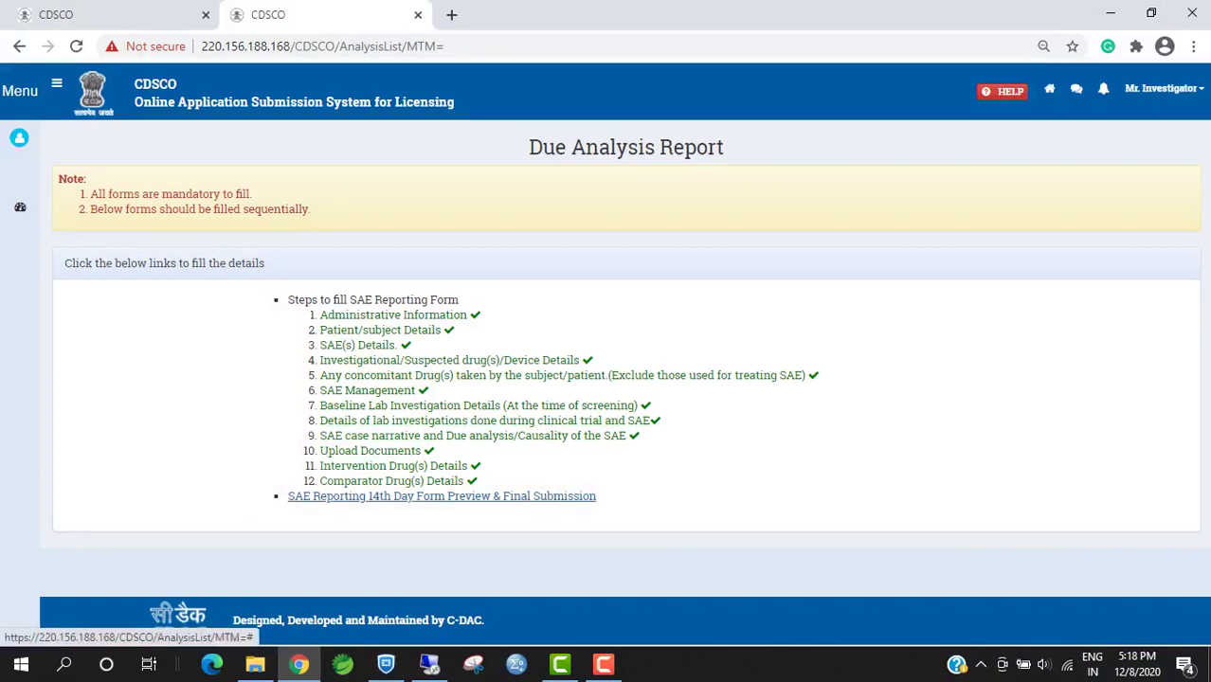
Step: Open the SAE Reporting Preview for the 14th day report and scroll through all its sections
{"action": "left_click", "coordinate": [441, 496]}
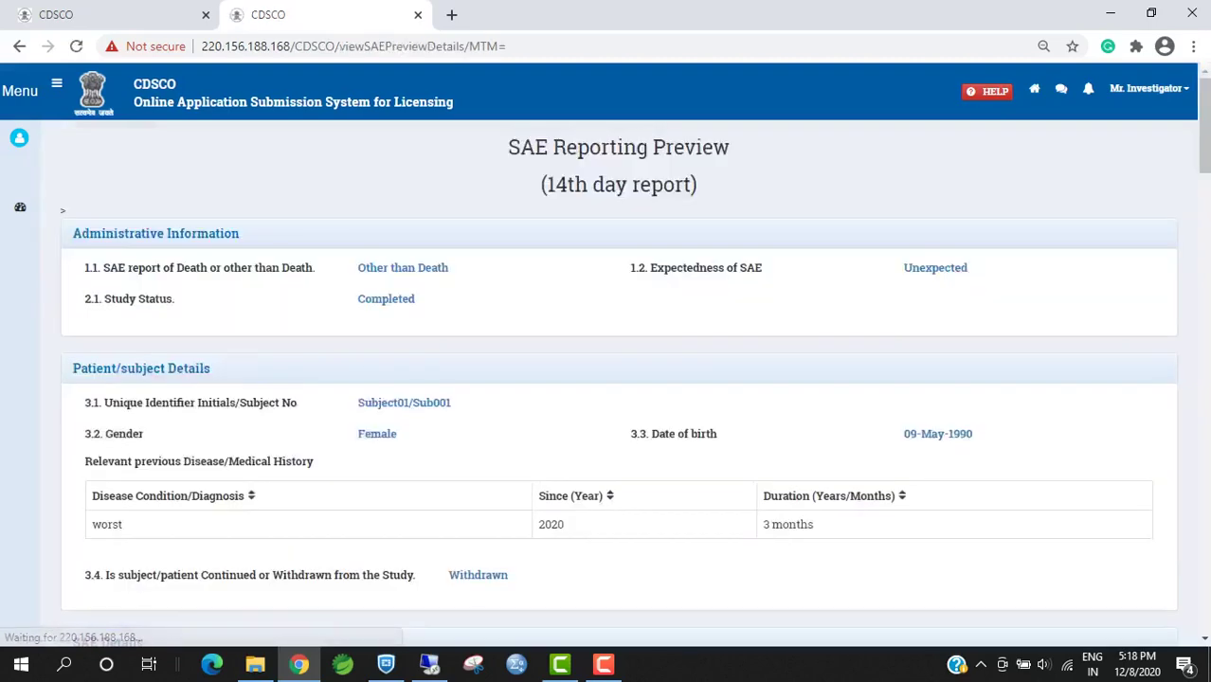
{"action": "scroll", "coordinate": [605, 356], "scroll_direction": "down", "scroll_amount": 2}
{"action": "scroll", "coordinate": [902, 219], "scroll_direction": "down", "scroll_amount": 5}
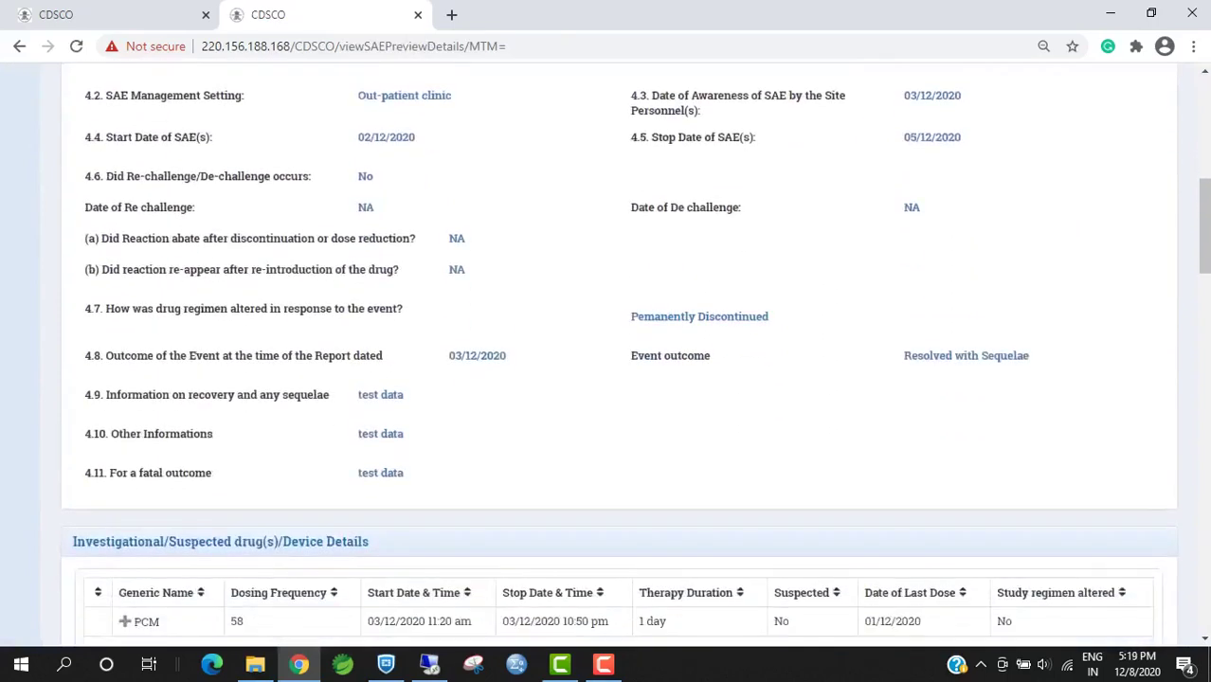
{"action": "scroll", "coordinate": [902, 219], "scroll_direction": "up", "scroll_amount": 5}
{"action": "scroll", "coordinate": [606, 355], "scroll_direction": "up", "scroll_amount": 2}
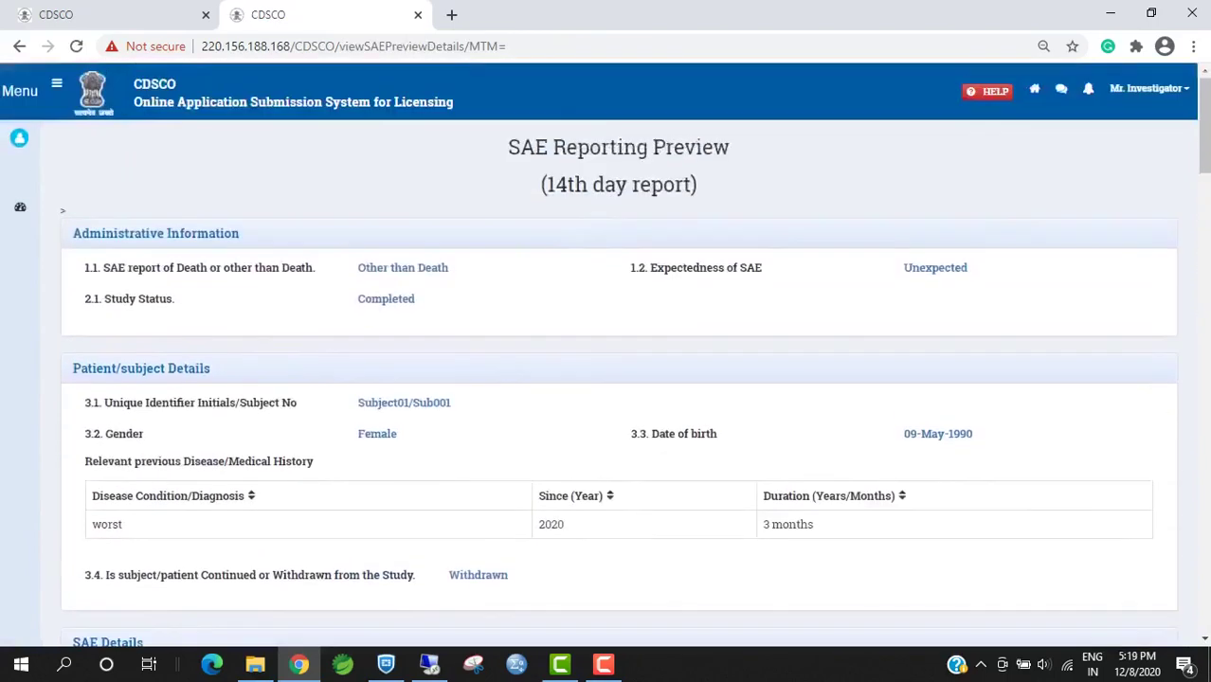
{"action": "scroll", "coordinate": [611, 354], "scroll_direction": "down", "scroll_amount": 5}
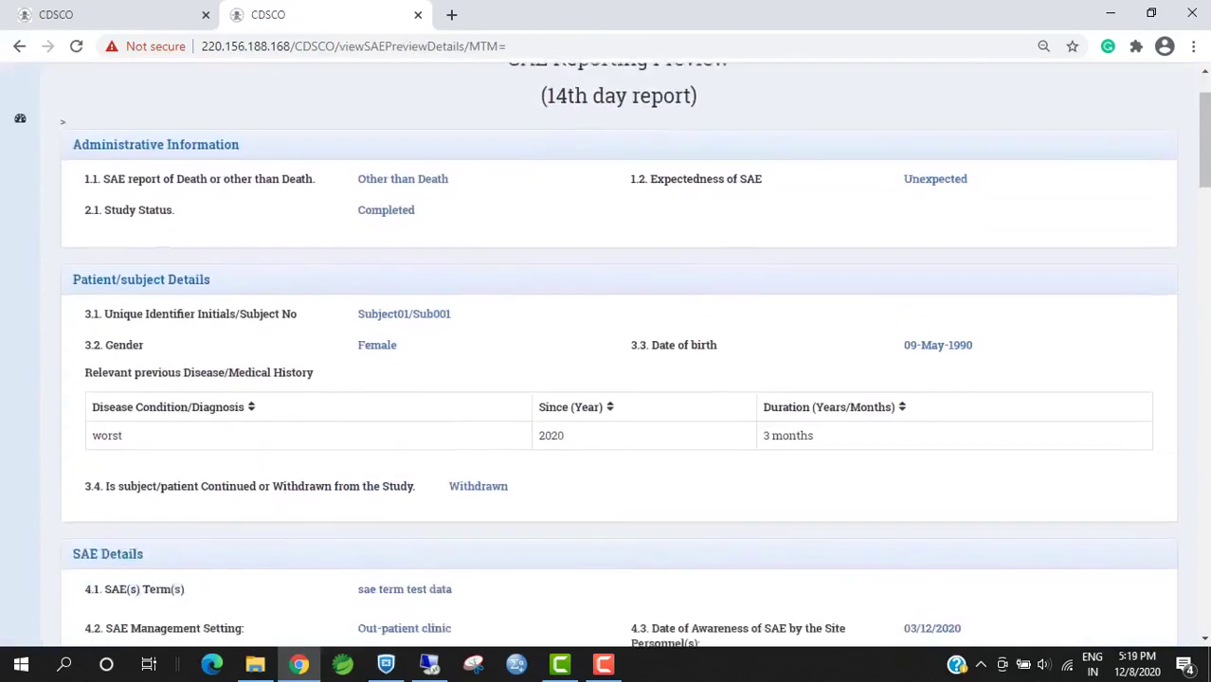
{"action": "scroll", "coordinate": [612, 354], "scroll_direction": "down", "scroll_amount": 10}
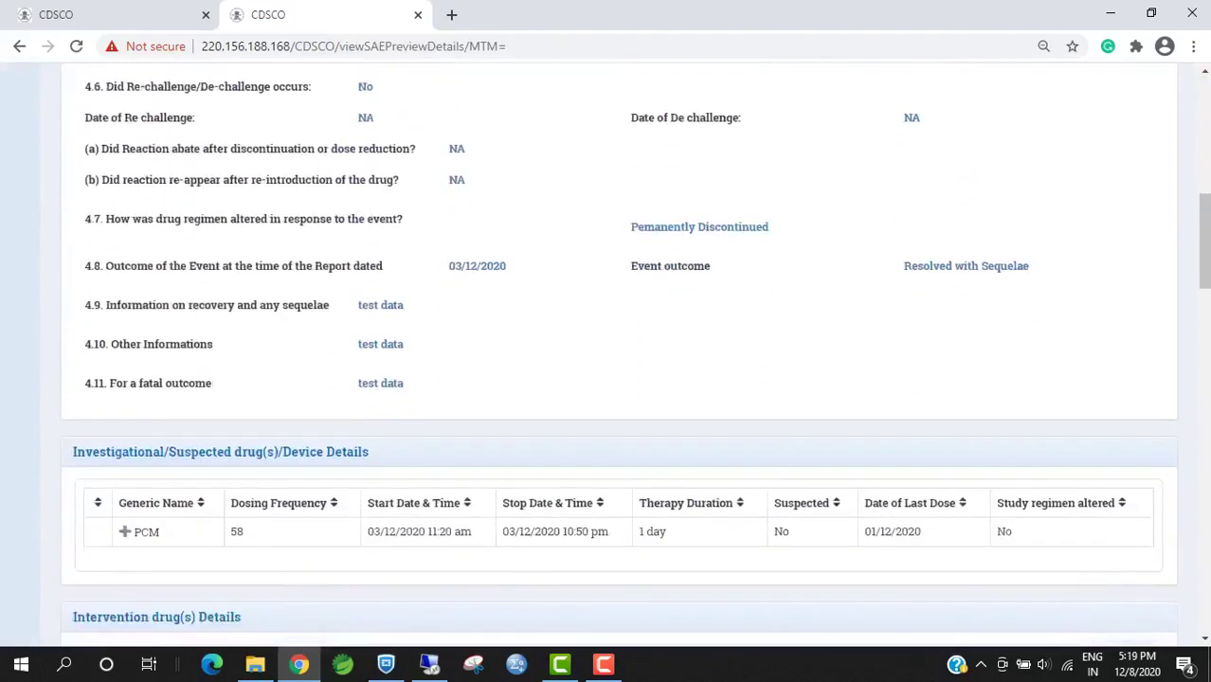
{"action": "scroll", "coordinate": [611, 354], "scroll_direction": "down", "scroll_amount": 2}
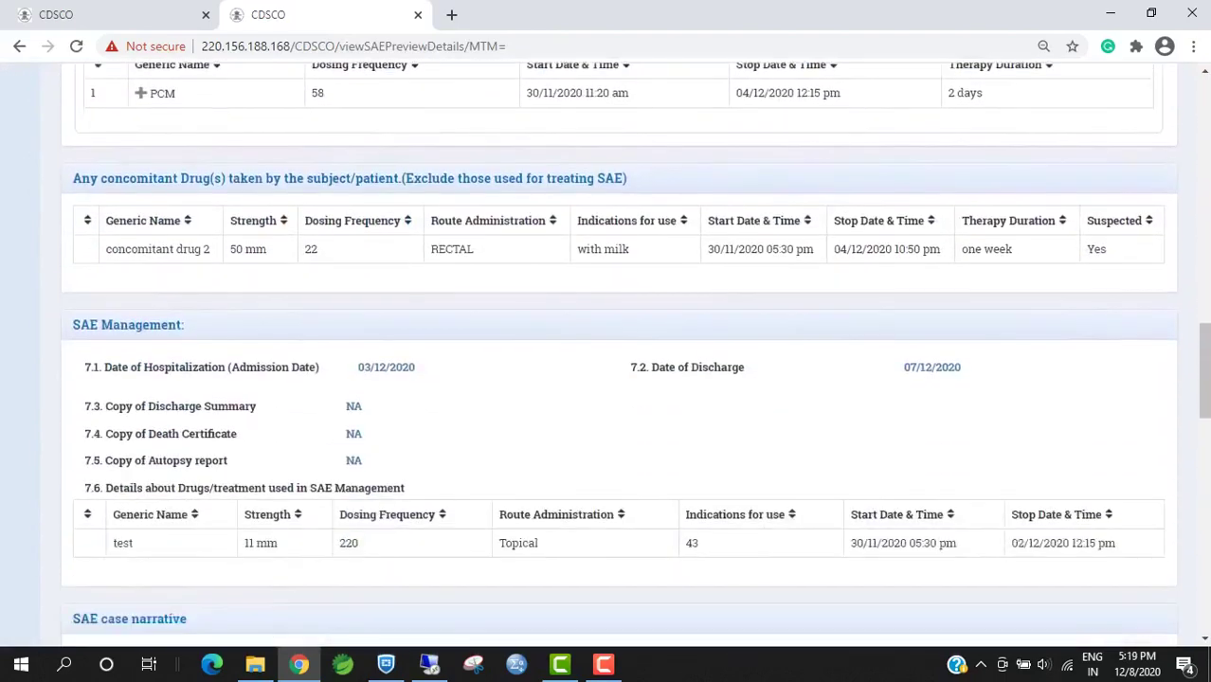
{"action": "scroll", "coordinate": [611, 354], "scroll_direction": "down", "scroll_amount": 1}
{"action": "scroll", "coordinate": [607, 361], "scroll_direction": "down", "scroll_amount": 3}
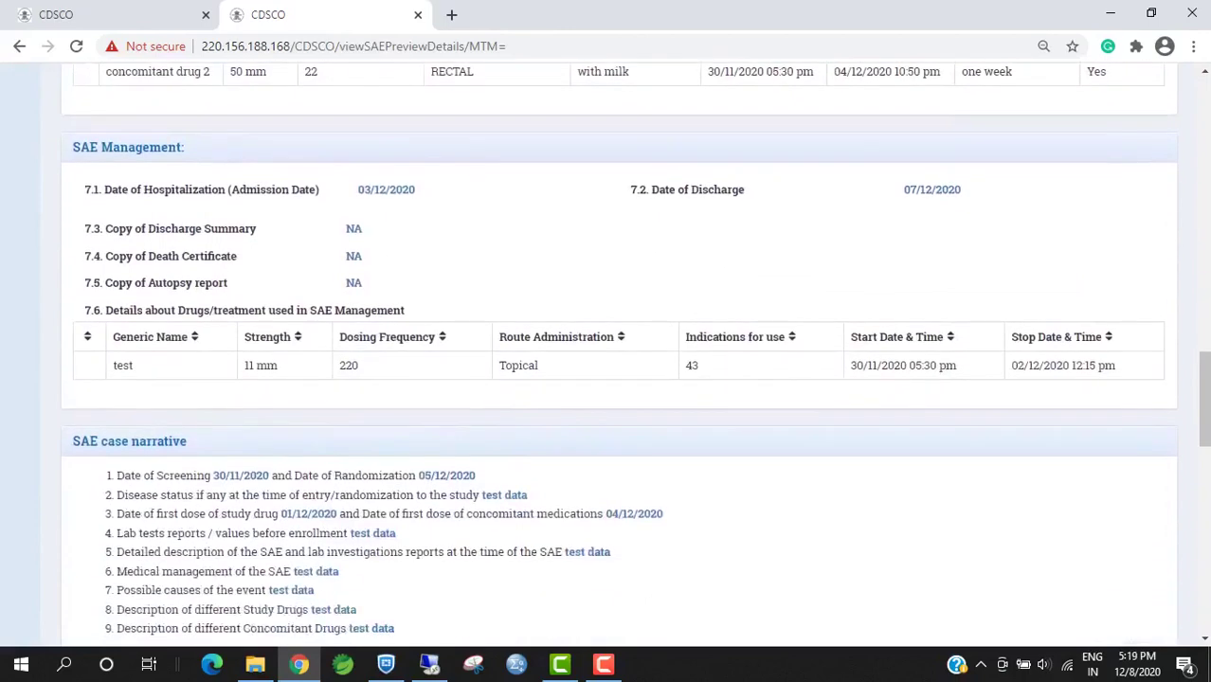
{"action": "scroll", "coordinate": [607, 360], "scroll_direction": "down", "scroll_amount": 2}
{"action": "scroll", "coordinate": [606, 360], "scroll_direction": "down", "scroll_amount": 10}
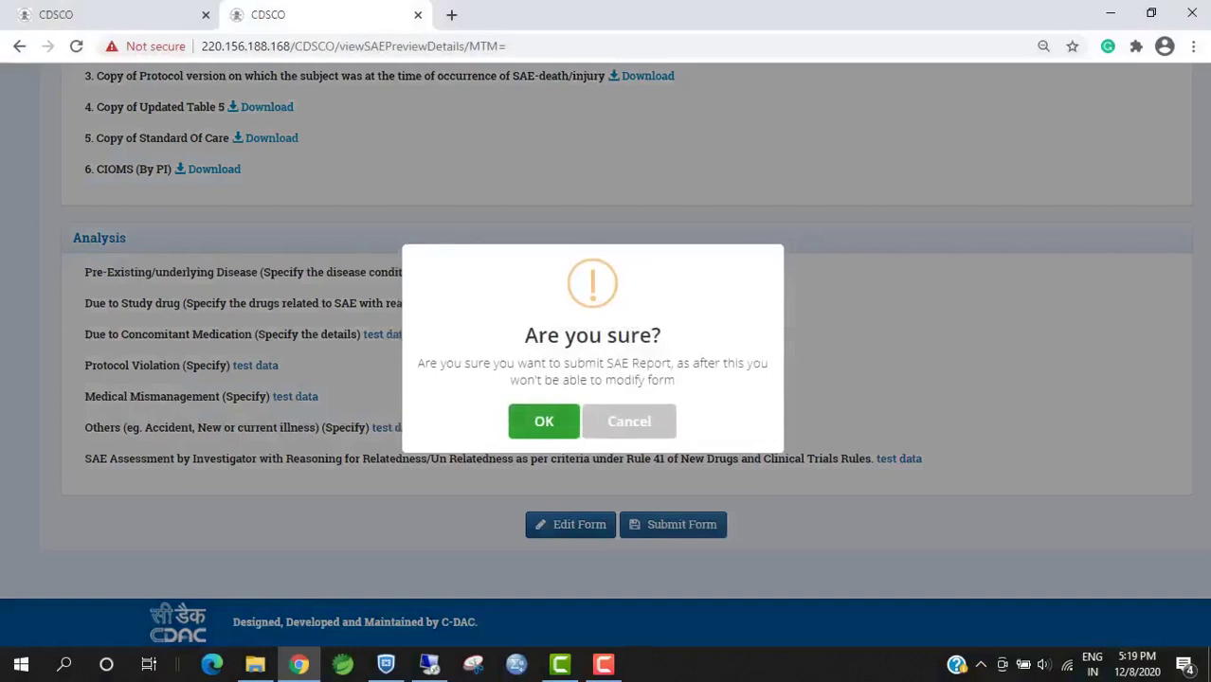
Step: Confirm the 'Are you sure?' prompt to submit the 14th day SAE report
{"action": "key", "text": "Return"}
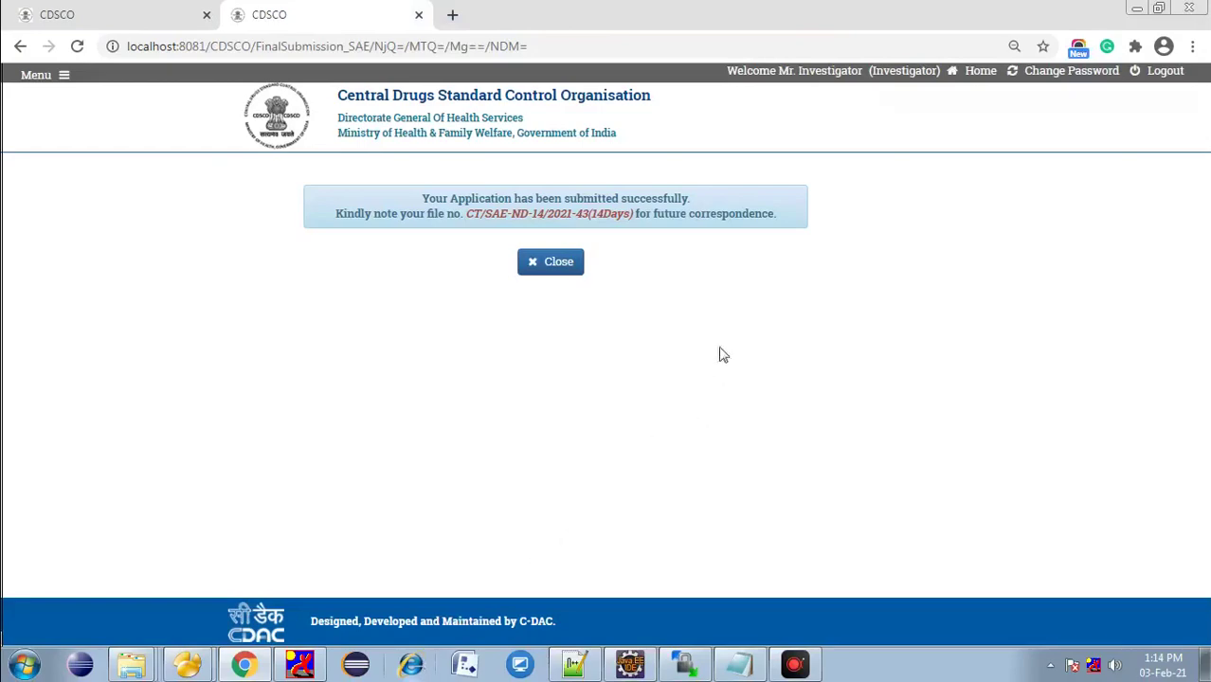
Step: Close the submission success notice to return to the Serious Adverse Events list
{"action": "left_click", "coordinate": [554, 273]}
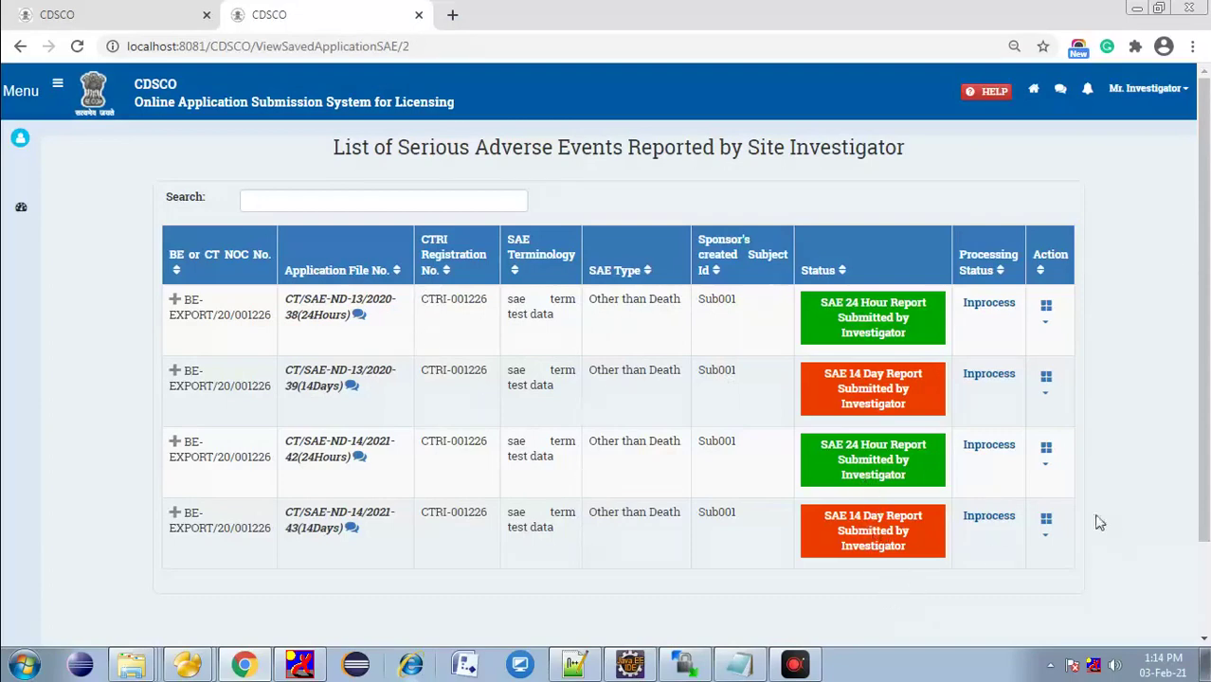
Step: Open and review the 24 Hour report preview for the latest 14 Days report
{"action": "left_click", "coordinate": [1046, 542]}
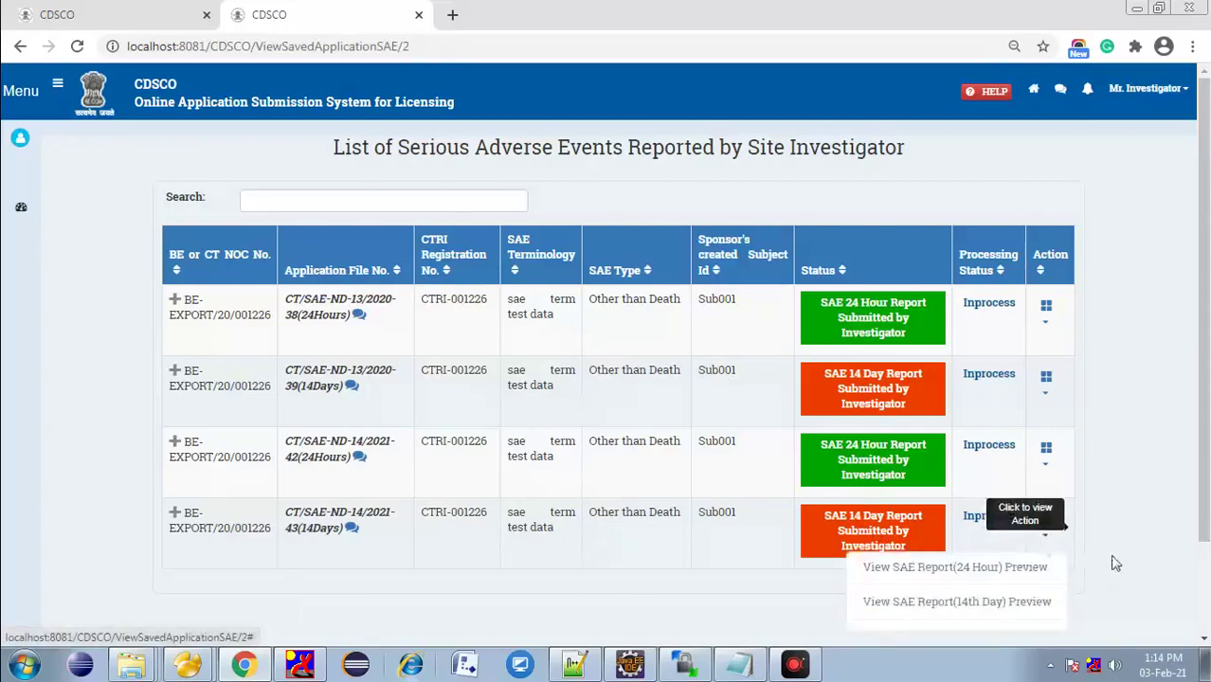
{"action": "scroll", "coordinate": [1128, 519], "scroll_direction": "down", "scroll_amount": 1}
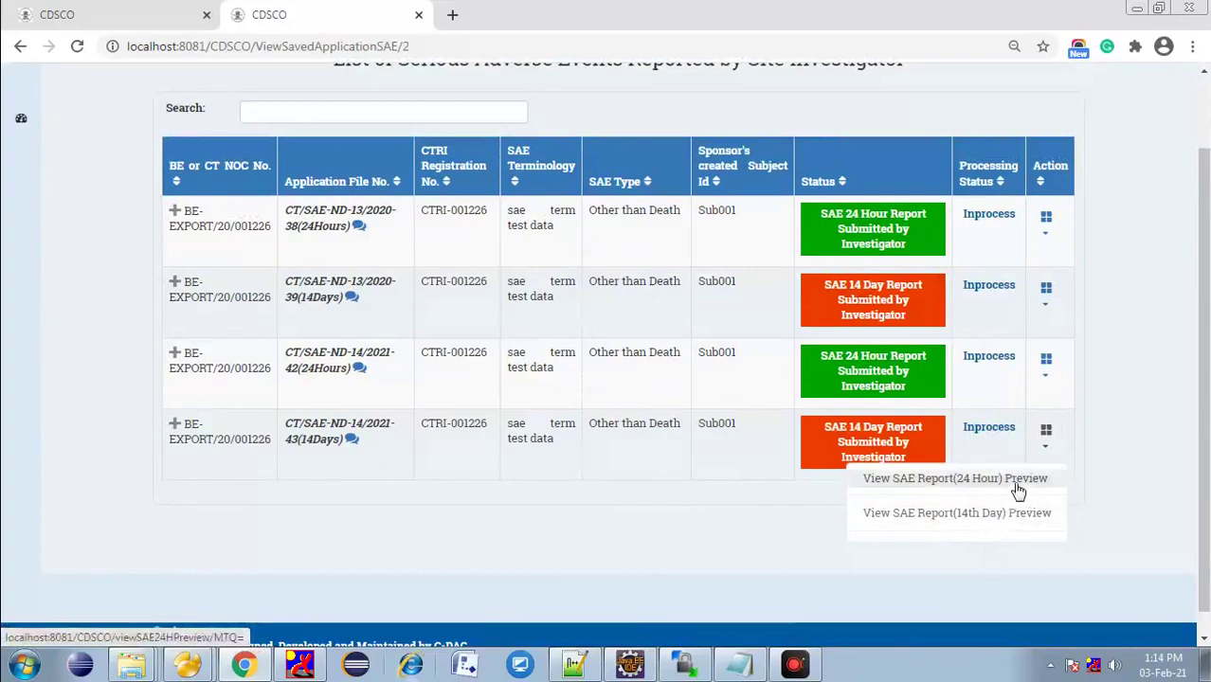
{"action": "left_click", "coordinate": [1017, 489]}
{"action": "scroll", "coordinate": [653, 366], "scroll_direction": "down", "scroll_amount": 18}
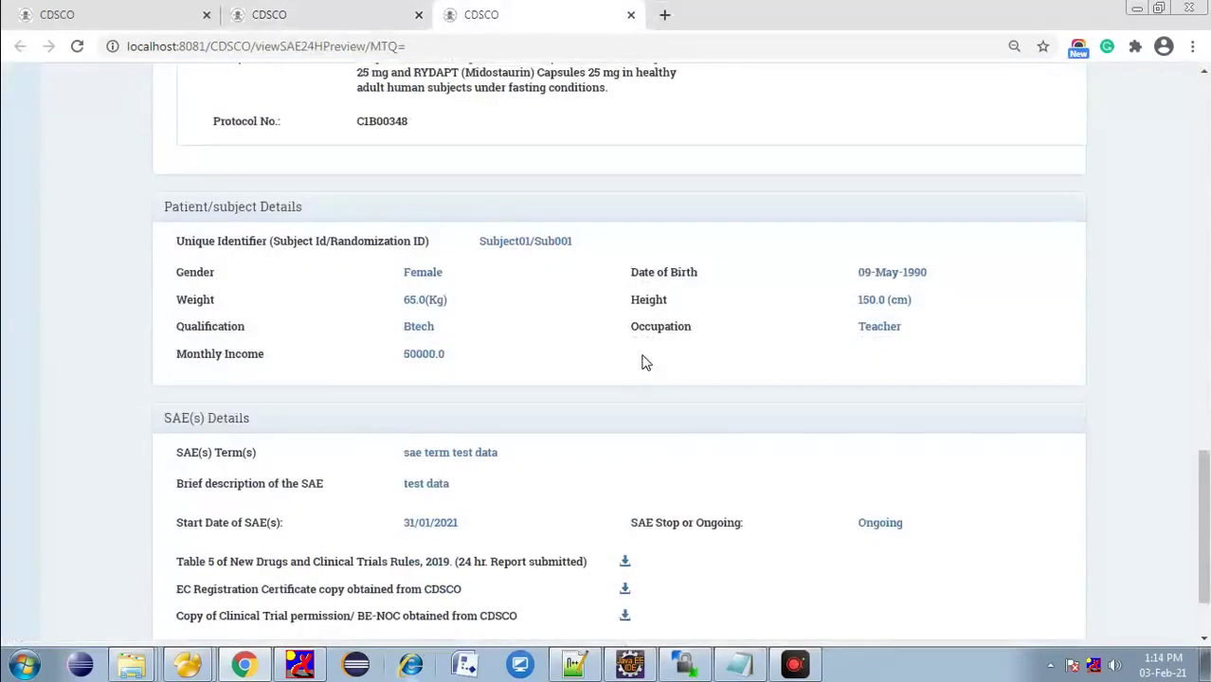
{"action": "scroll", "coordinate": [643, 362], "scroll_direction": "down", "scroll_amount": 2}
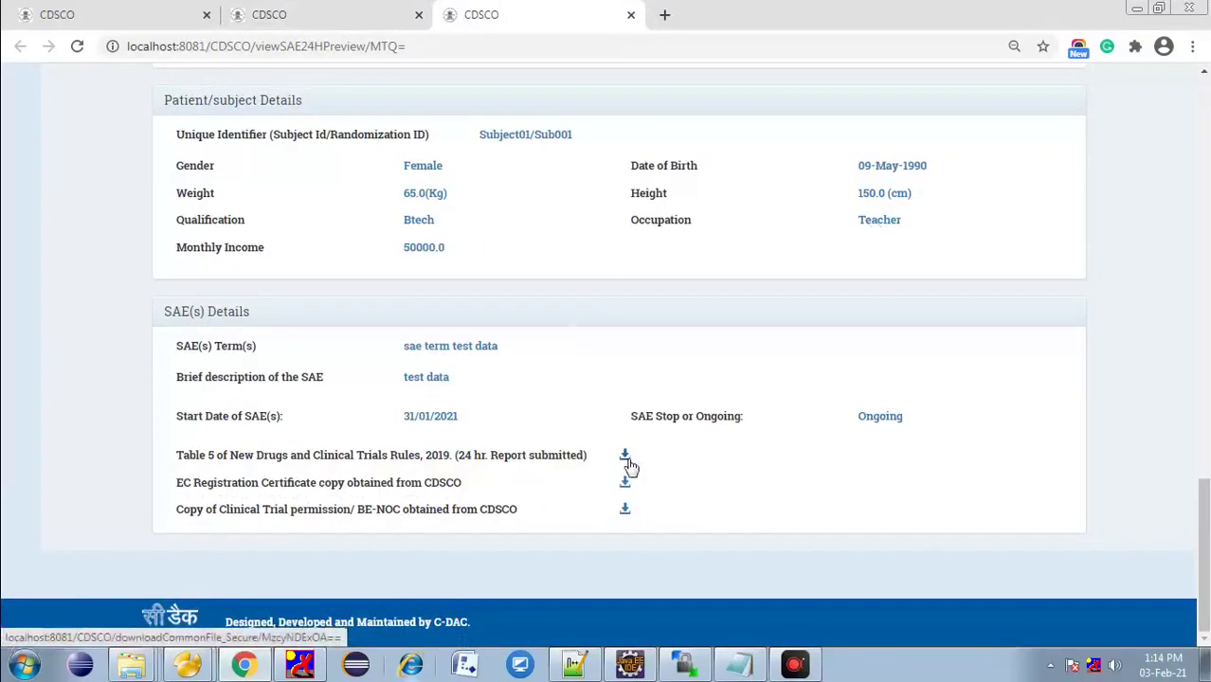
Step: Back on the list tab, review the latest report's 14th Day preview and open the investigator account menu
{"action": "left_click", "coordinate": [373, 17]}
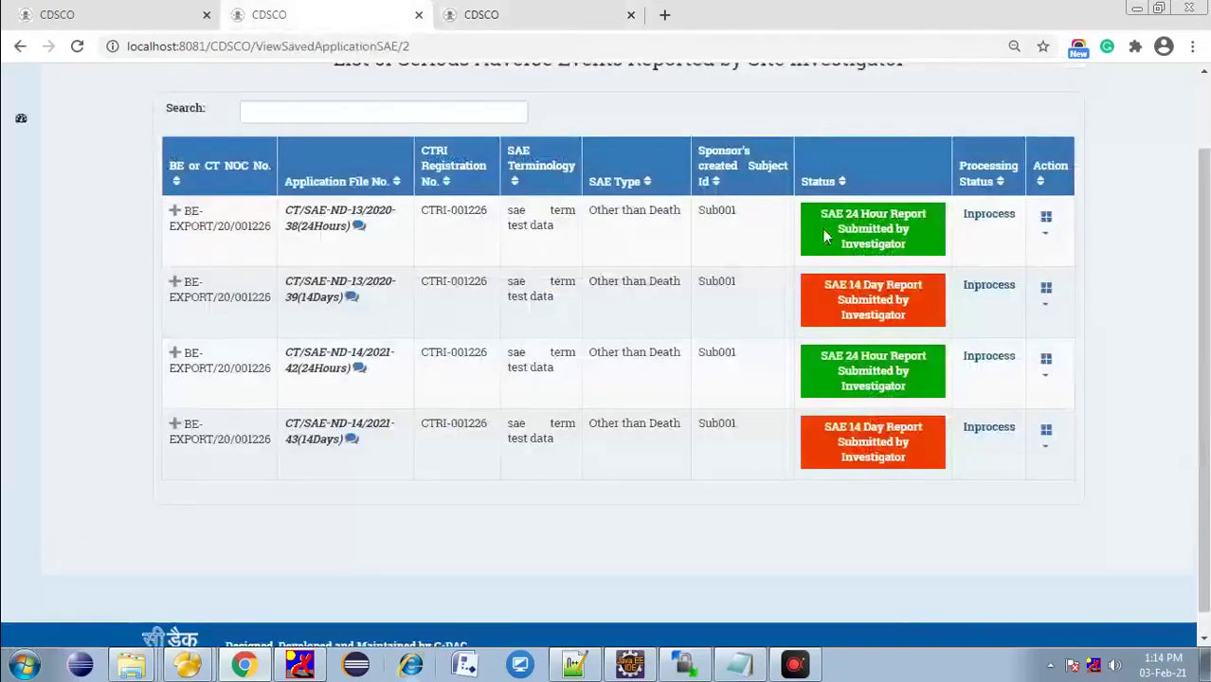
{"action": "left_click", "coordinate": [1048, 451]}
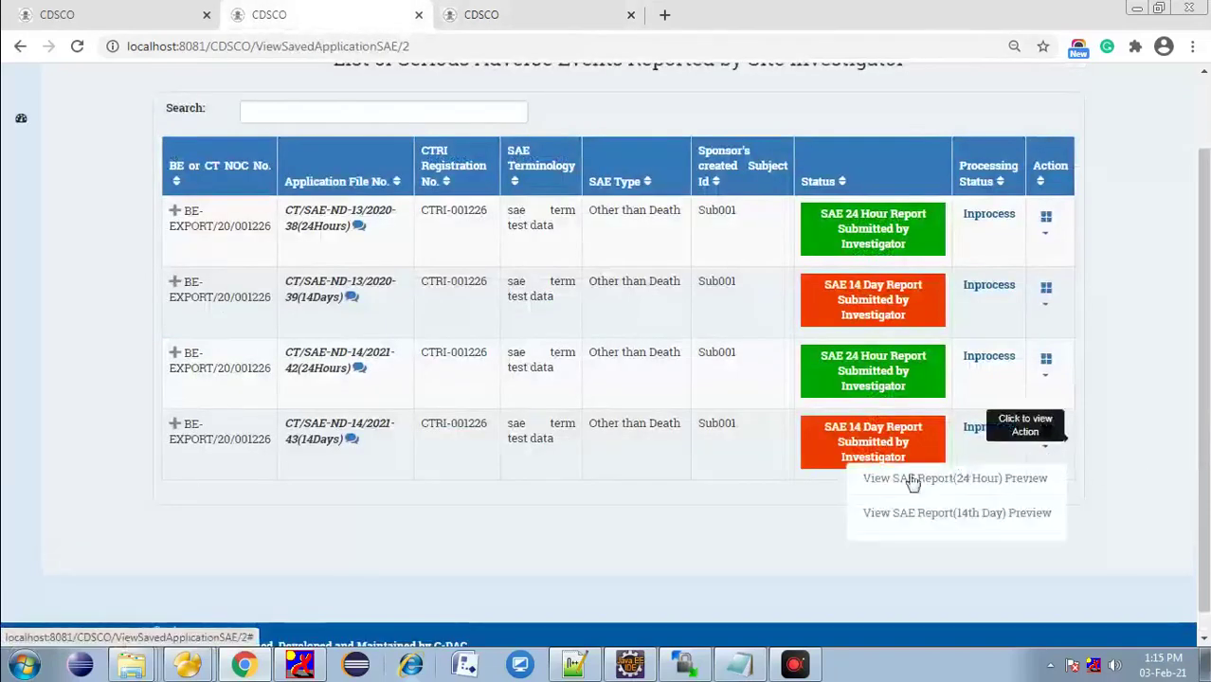
{"action": "left_click", "coordinate": [957, 521]}
{"action": "scroll", "coordinate": [837, 464], "scroll_direction": "down", "scroll_amount": 1}
{"action": "scroll", "coordinate": [837, 462], "scroll_direction": "down", "scroll_amount": 20}
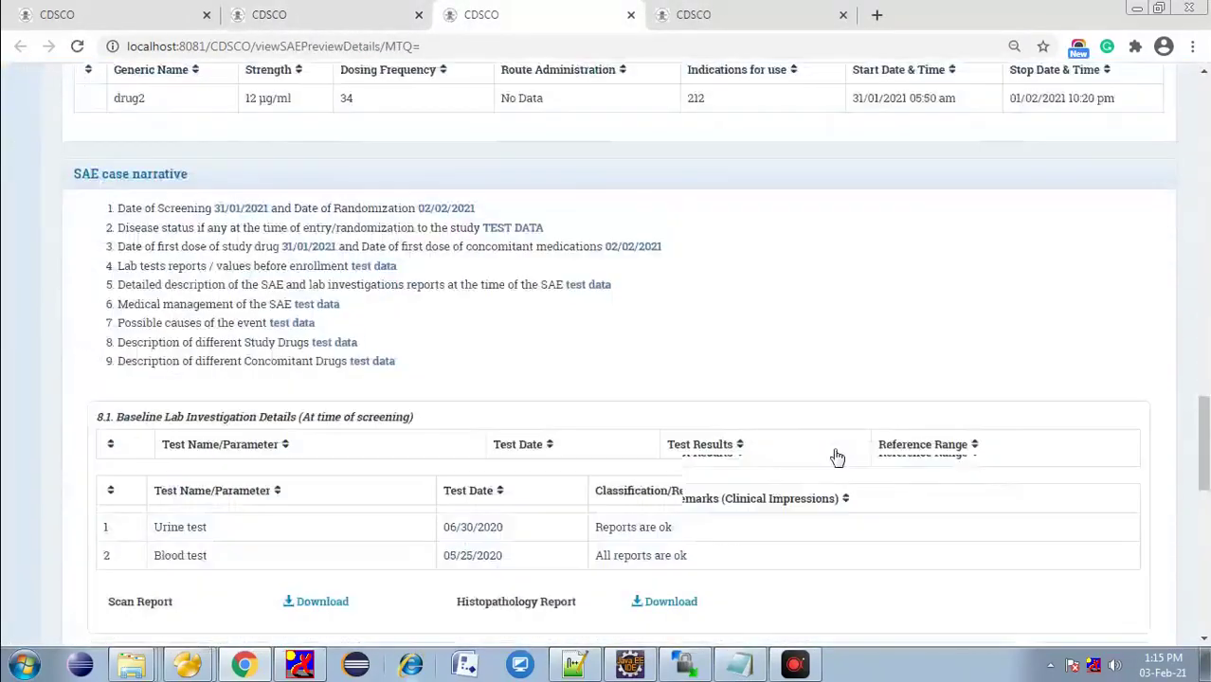
{"action": "scroll", "coordinate": [837, 458], "scroll_direction": "down", "scroll_amount": 6}
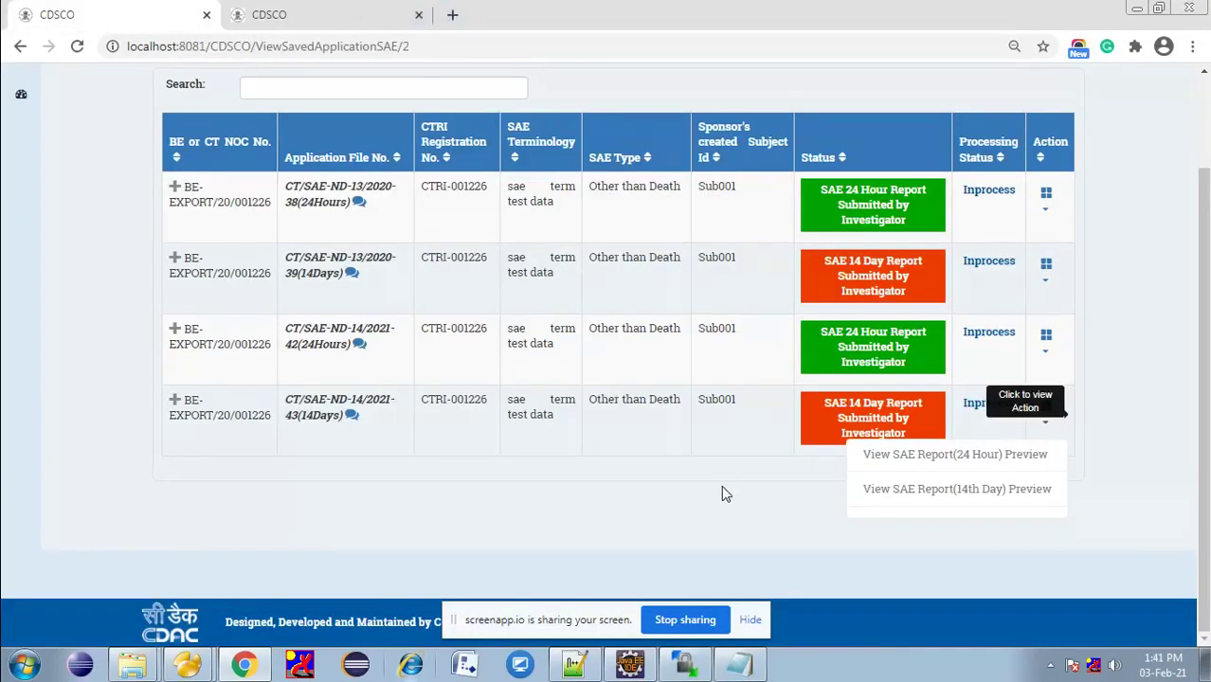
{"action": "scroll", "coordinate": [719, 511], "scroll_direction": "up", "scroll_amount": 2}
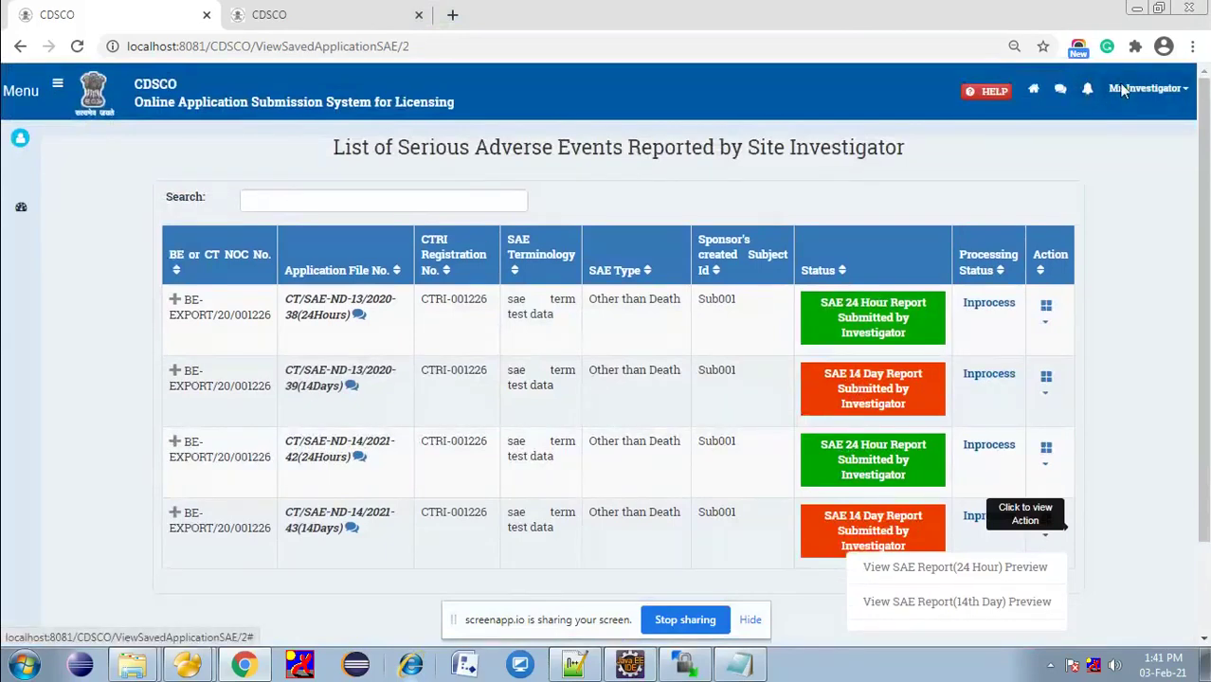
{"action": "left_click", "coordinate": [1146, 88]}
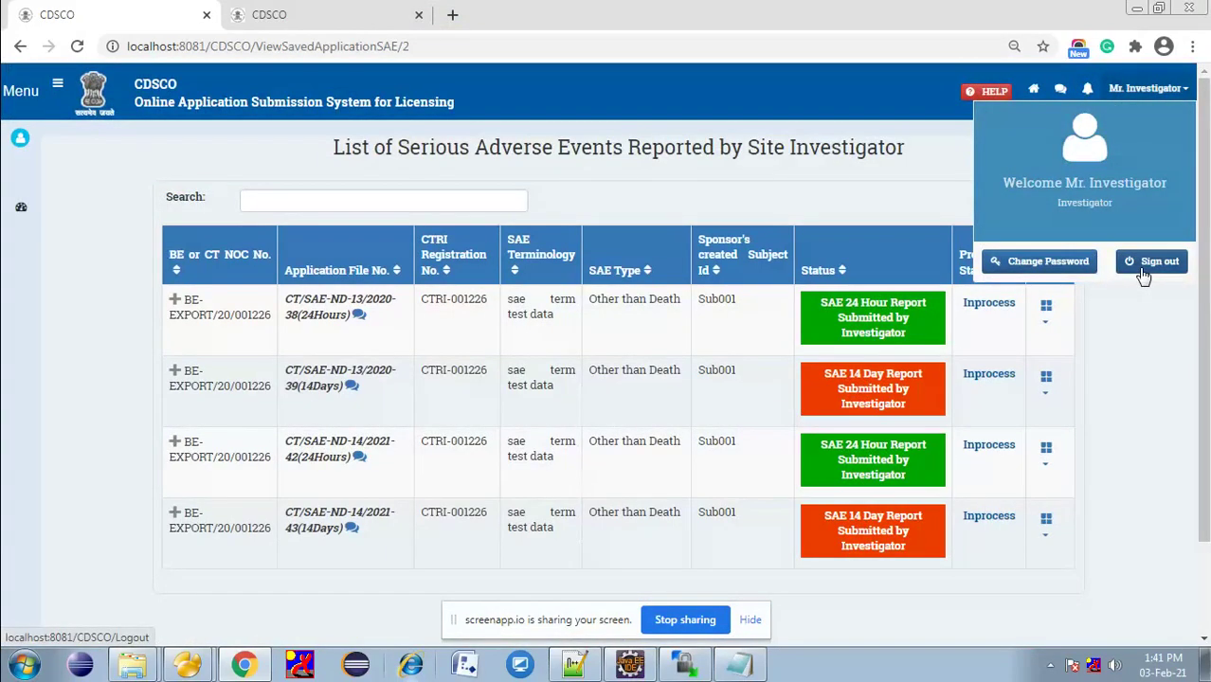
Step: Sign out of the investigator account and copy the sponsor's login e-mail from Notepad
{"action": "left_click", "coordinate": [1146, 263]}
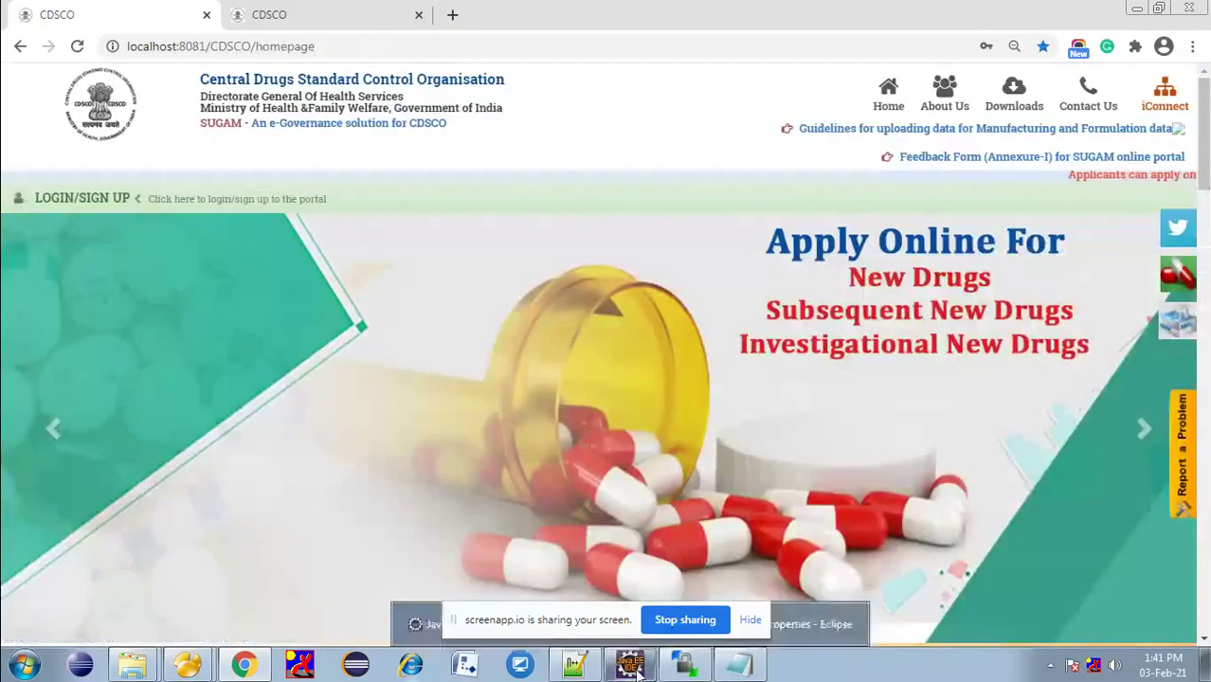
{"action": "left_click", "coordinate": [737, 665]}
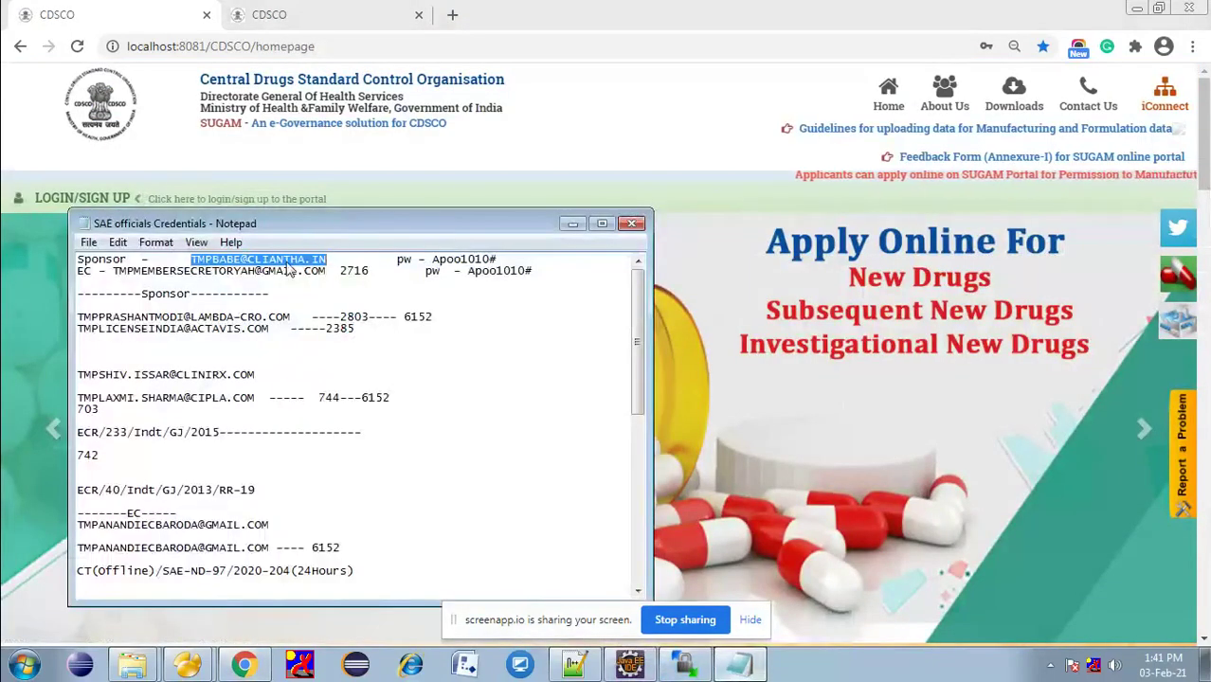
{"action": "right_click", "coordinate": [288, 267]}
{"action": "left_click", "coordinate": [350, 320]}
Step: Log in via LOGIN/SIGN UP with the sponsor's e-mail, the account password and the captcha
{"action": "left_click", "coordinate": [64, 202]}
{"action": "left_click", "coordinate": [177, 234]}
{"action": "key", "text": "ctrl+a"}
{"action": "key", "text": "ctrl+v"}
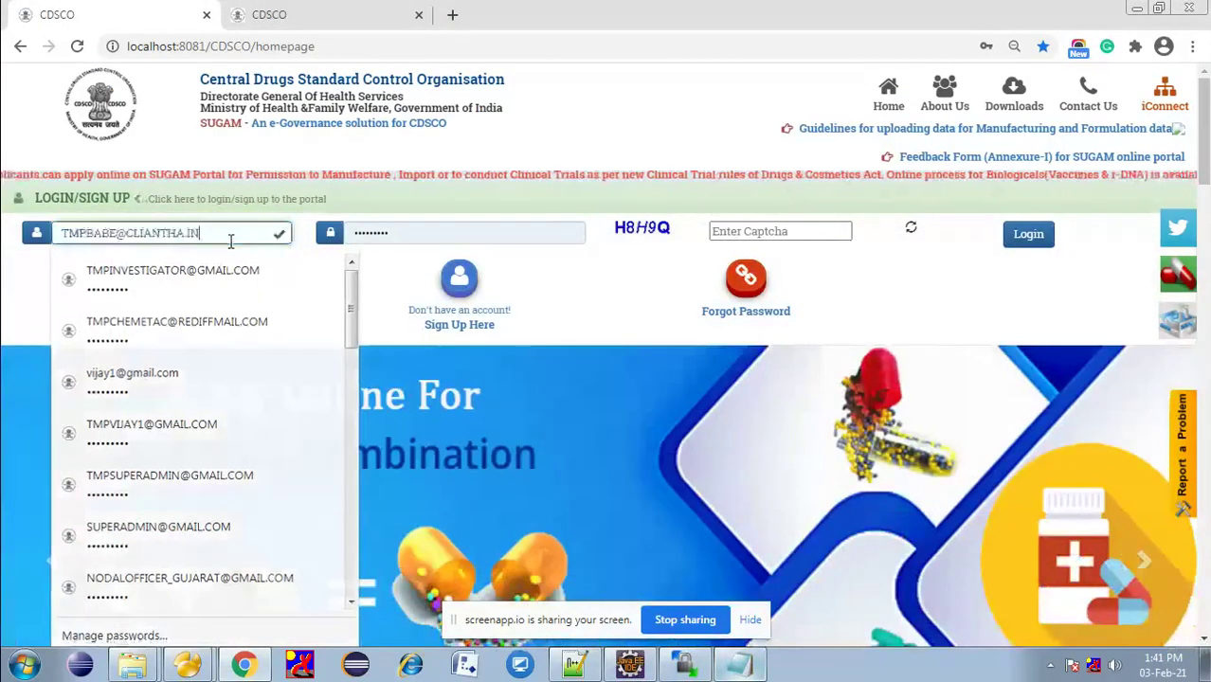
{"action": "key", "text": "Tab"}
{"action": "key", "text": "Tab"}
{"action": "type", "text": "H8H9Q"}
{"action": "key", "text": "Tab"}
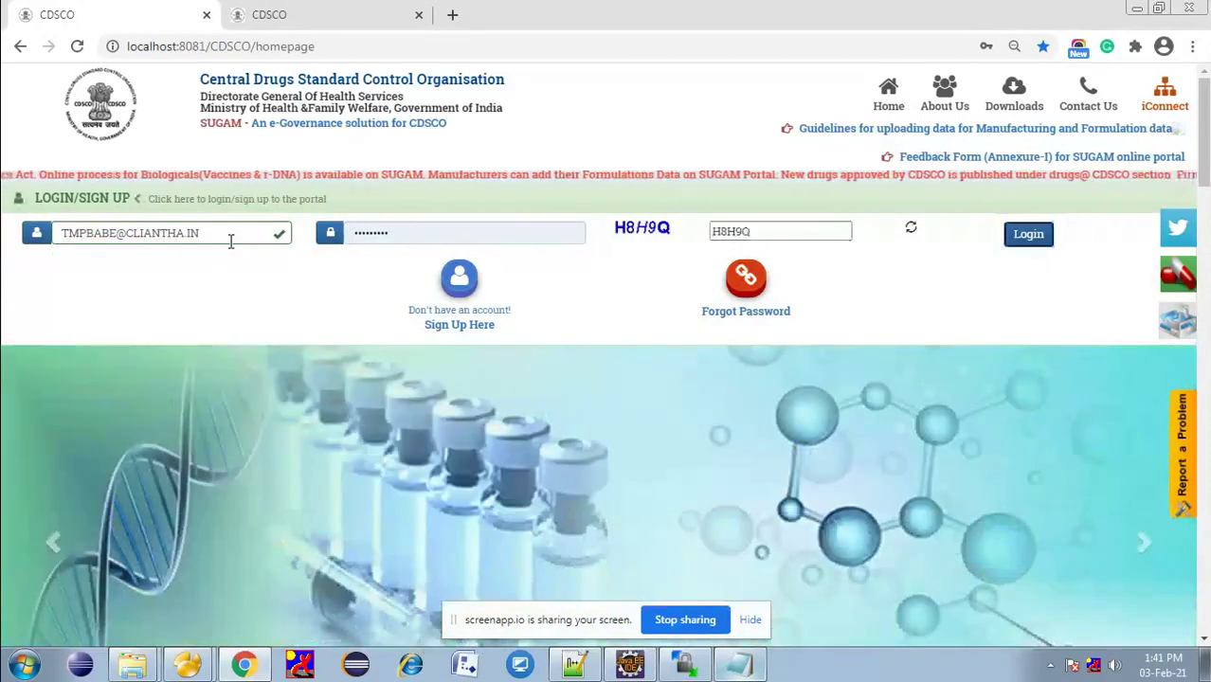
{"action": "key", "text": "Return"}
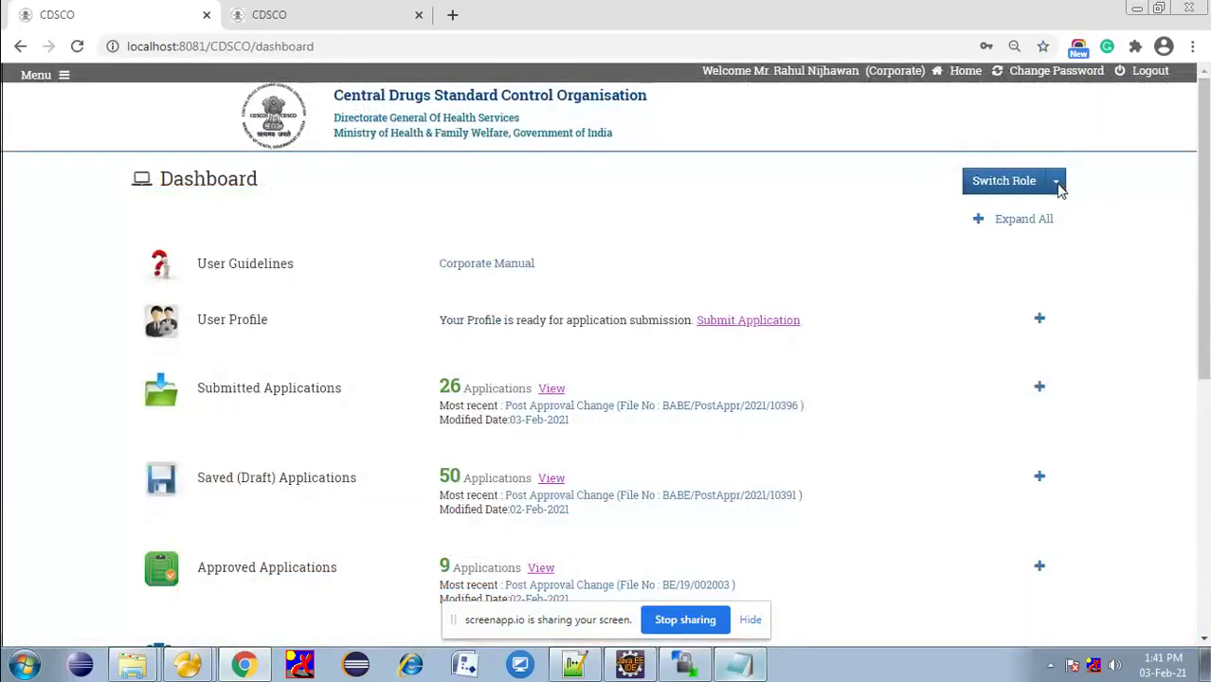
Step: Switch the active role to Sponsors(BA/BE & CT)
{"action": "left_click", "coordinate": [1057, 182]}
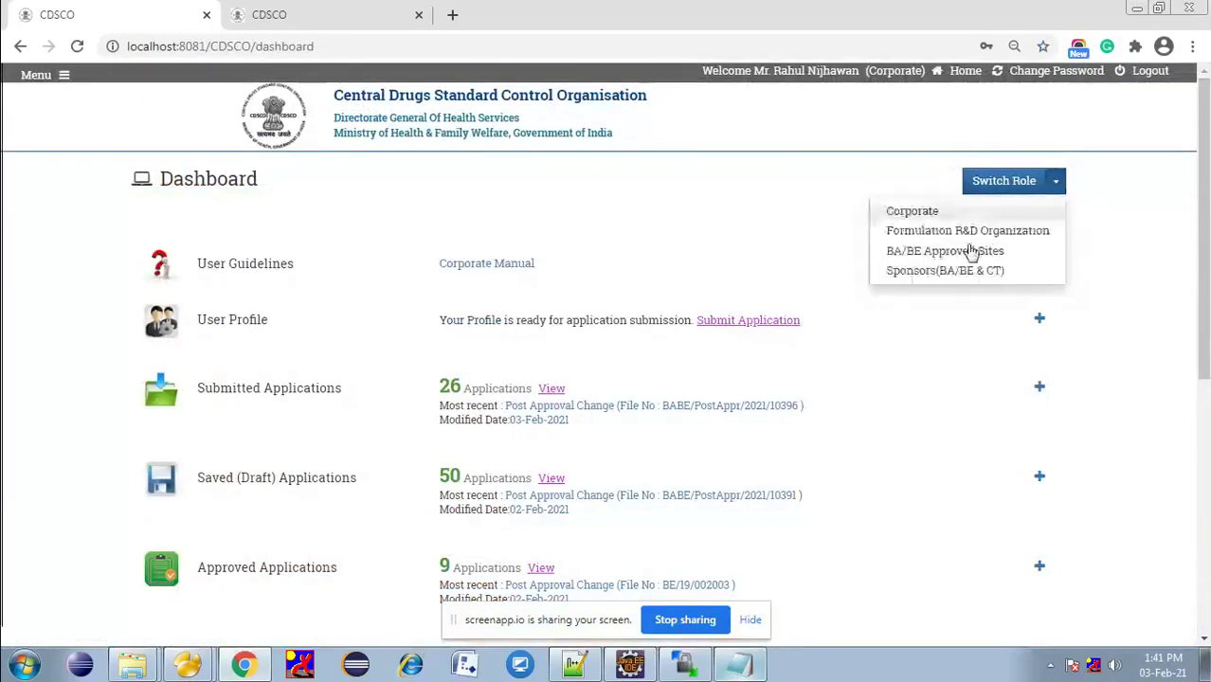
{"action": "left_click", "coordinate": [937, 272]}
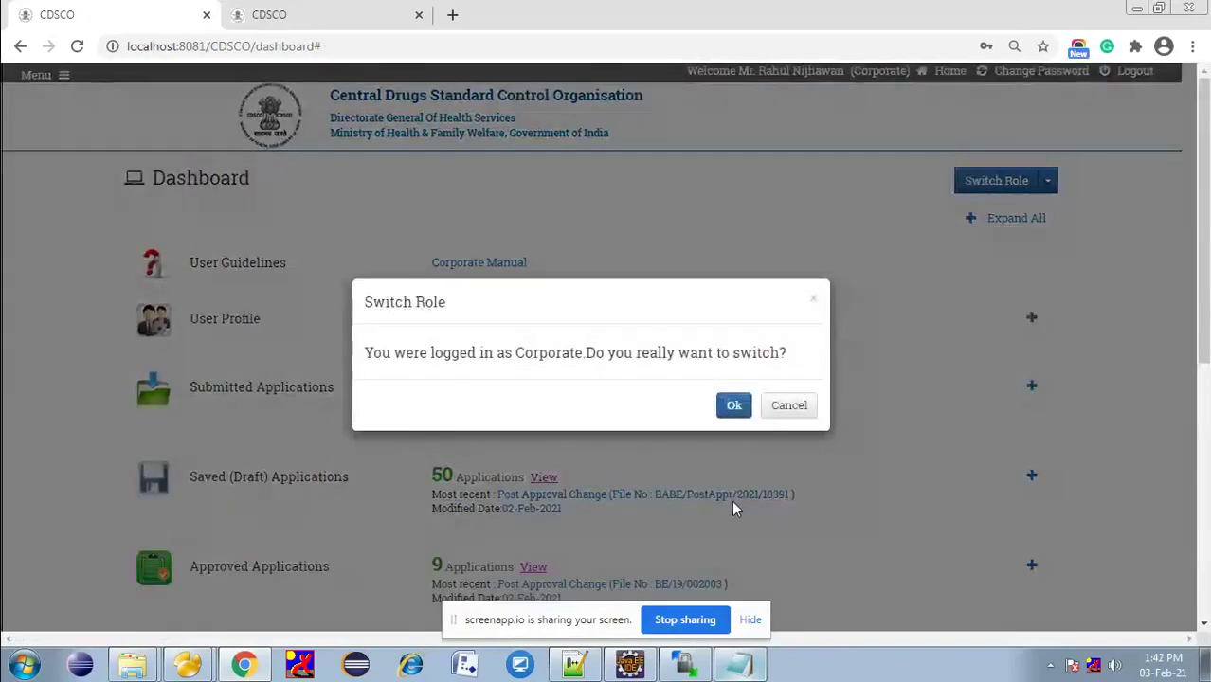
{"action": "left_click", "coordinate": [735, 408]}
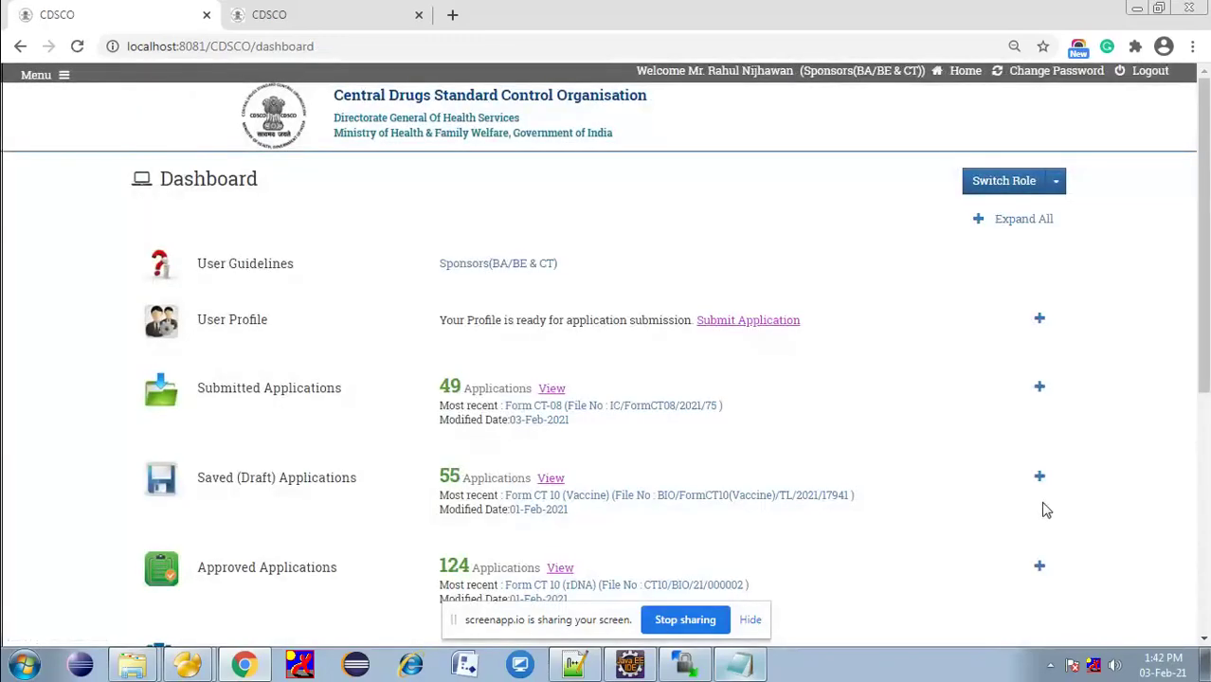
Step: Open Clinical Trials > SAE Reported from the navigation menu
{"action": "left_click", "coordinate": [36, 78]}
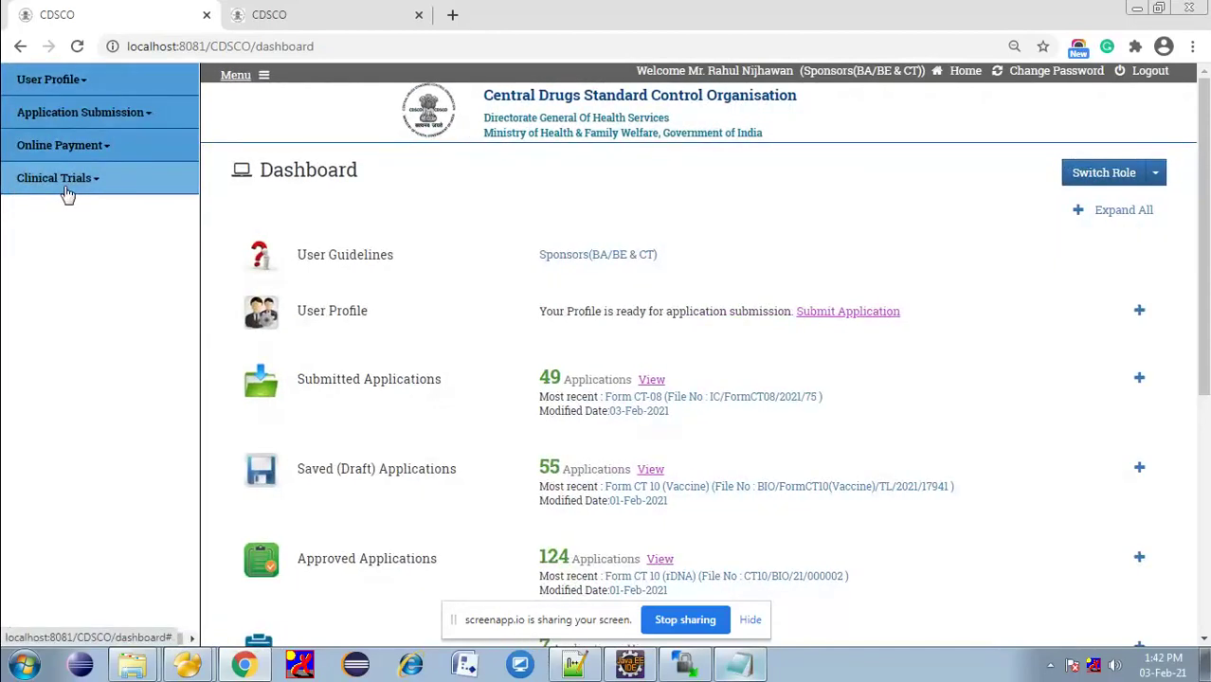
{"action": "left_click", "coordinate": [67, 188]}
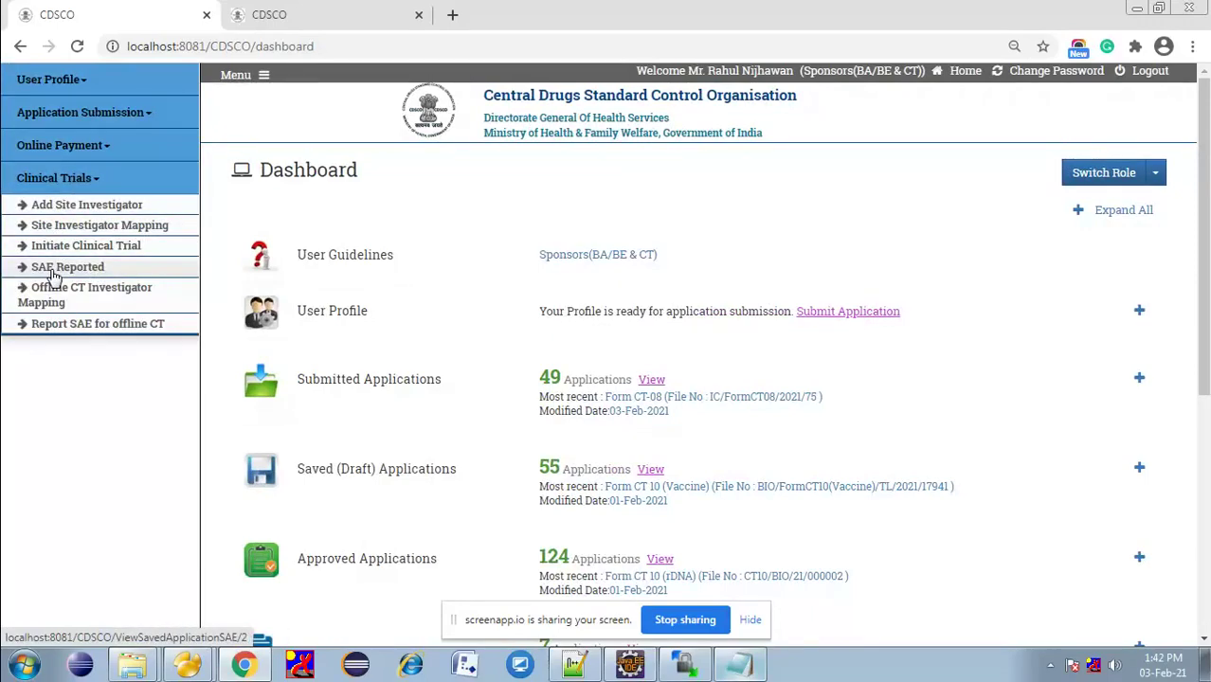
{"action": "left_click", "coordinate": [54, 271]}
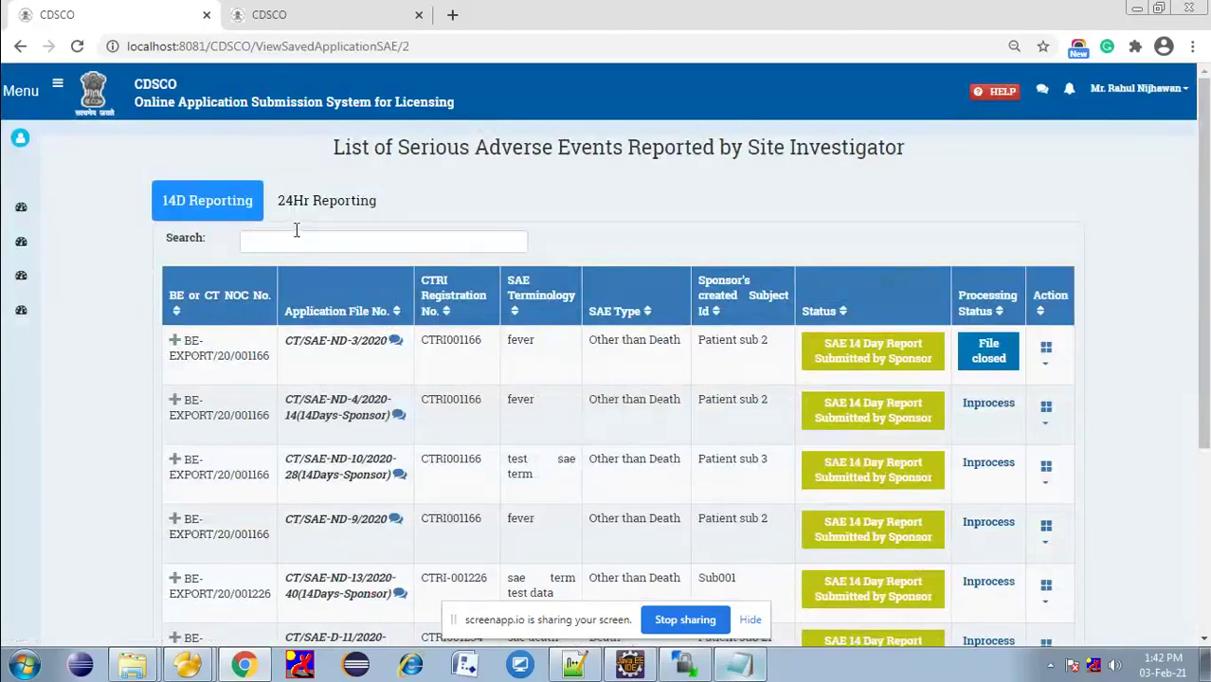
Step: Search the SAE list for 'ND-' and open 14th day Due Analysis Reporting for the ND-14 report
{"action": "left_click", "coordinate": [294, 244]}
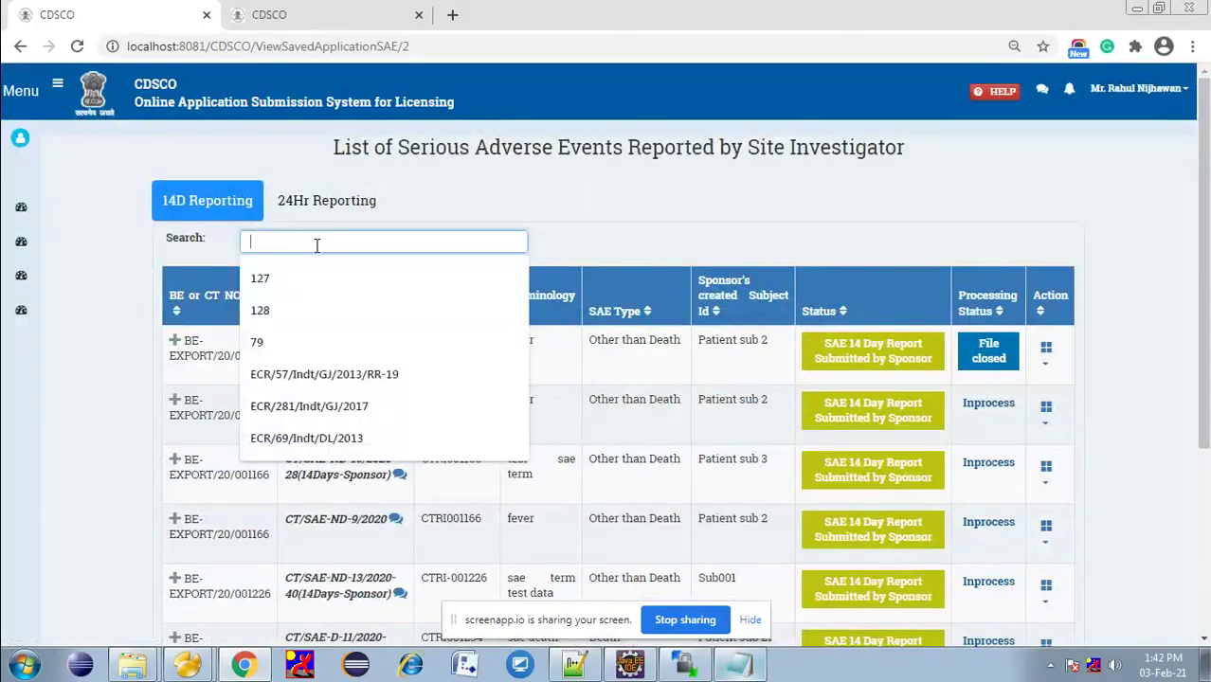
{"action": "type", "text": "ND-14"}
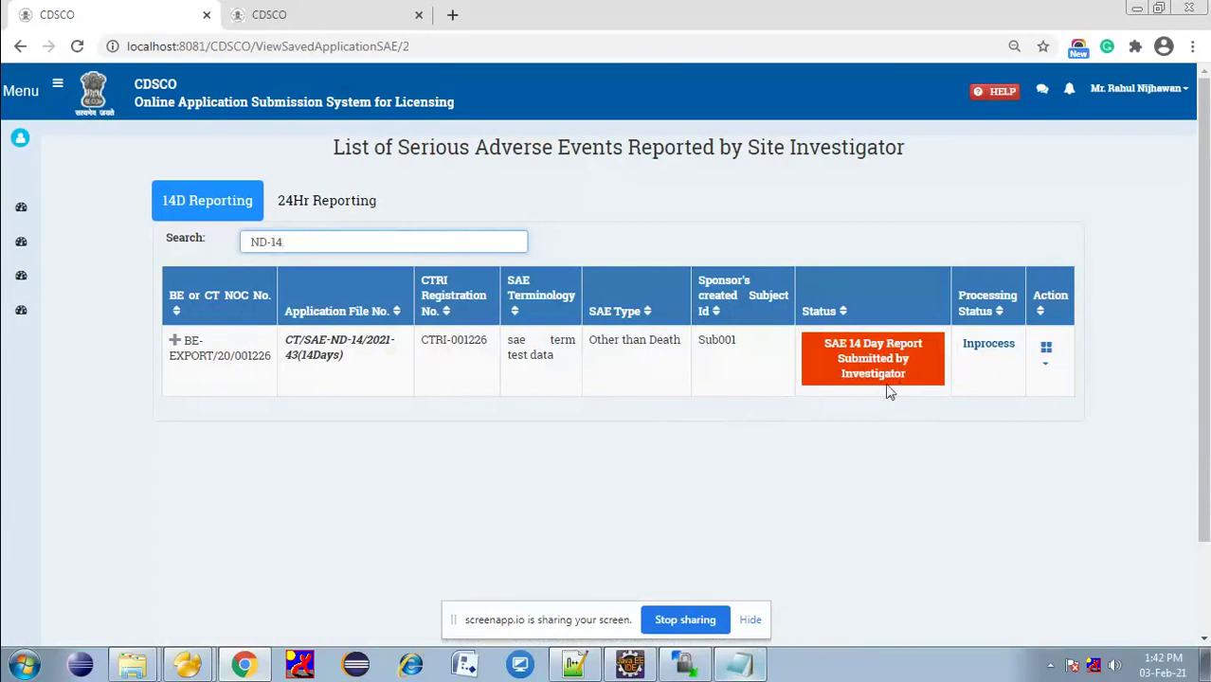
{"action": "left_click", "coordinate": [1048, 371]}
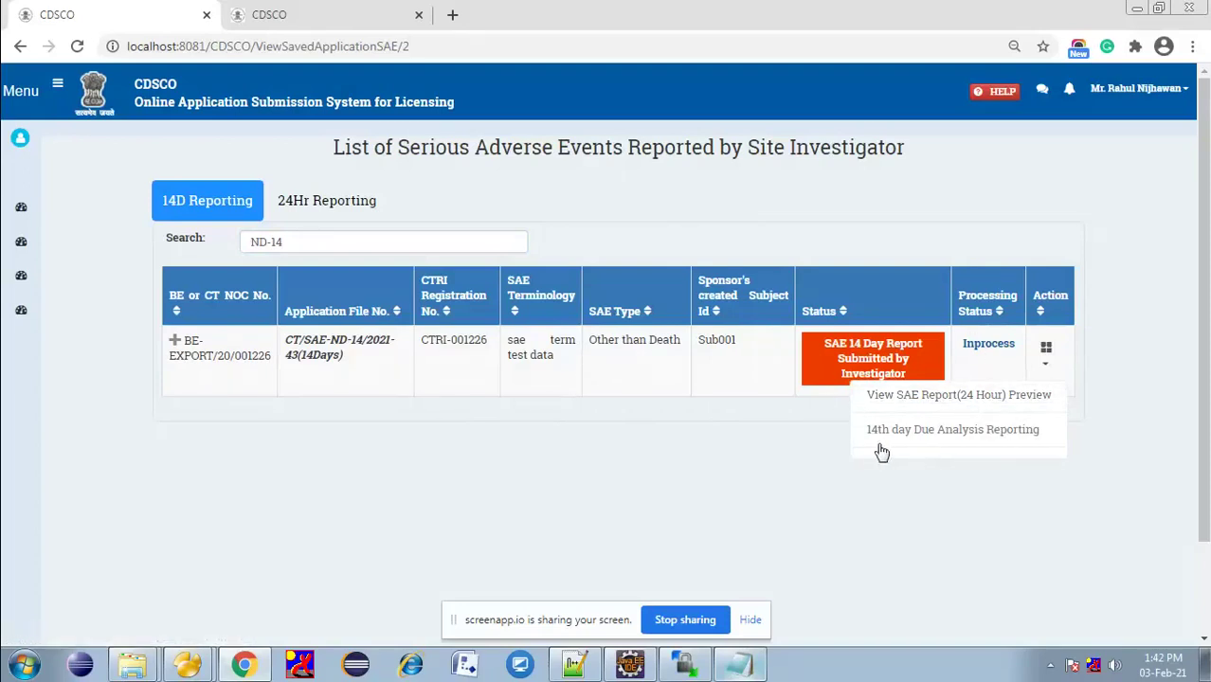
{"action": "left_click", "coordinate": [938, 434]}
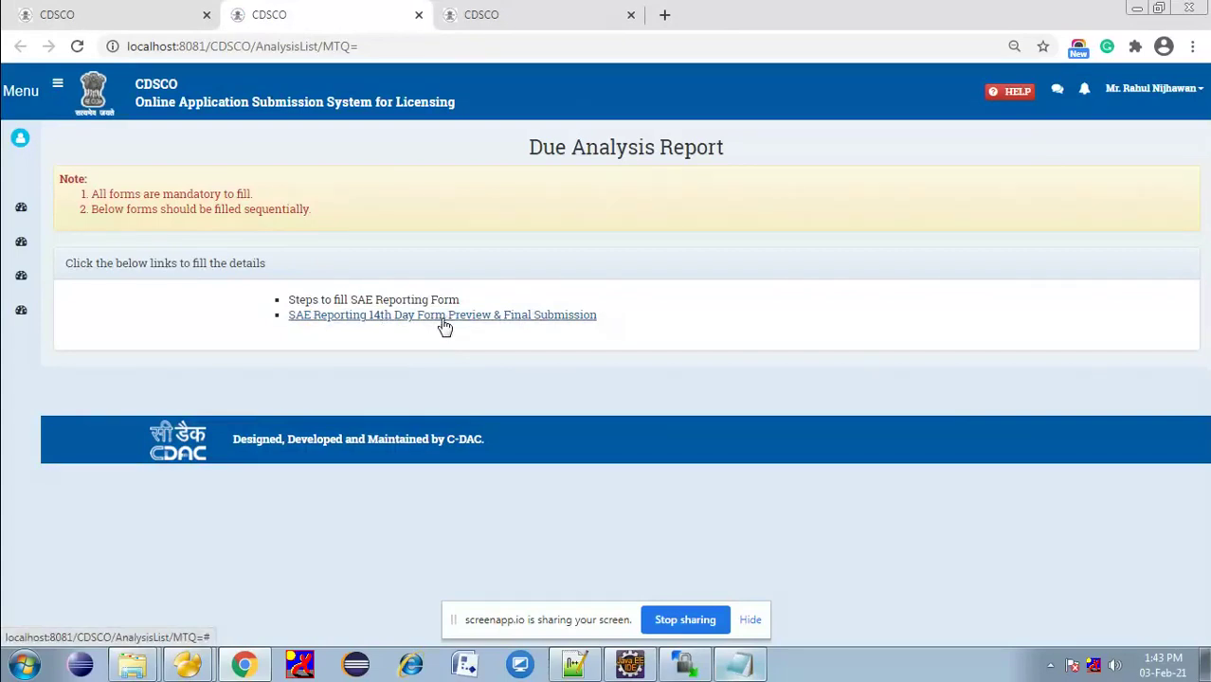
Step: Open the 14th Day Form Preview & Final Submission and review down to the empty Sponsor Remarks section
{"action": "left_click", "coordinate": [446, 327]}
{"action": "scroll", "coordinate": [616, 429], "scroll_direction": "down", "scroll_amount": 5}
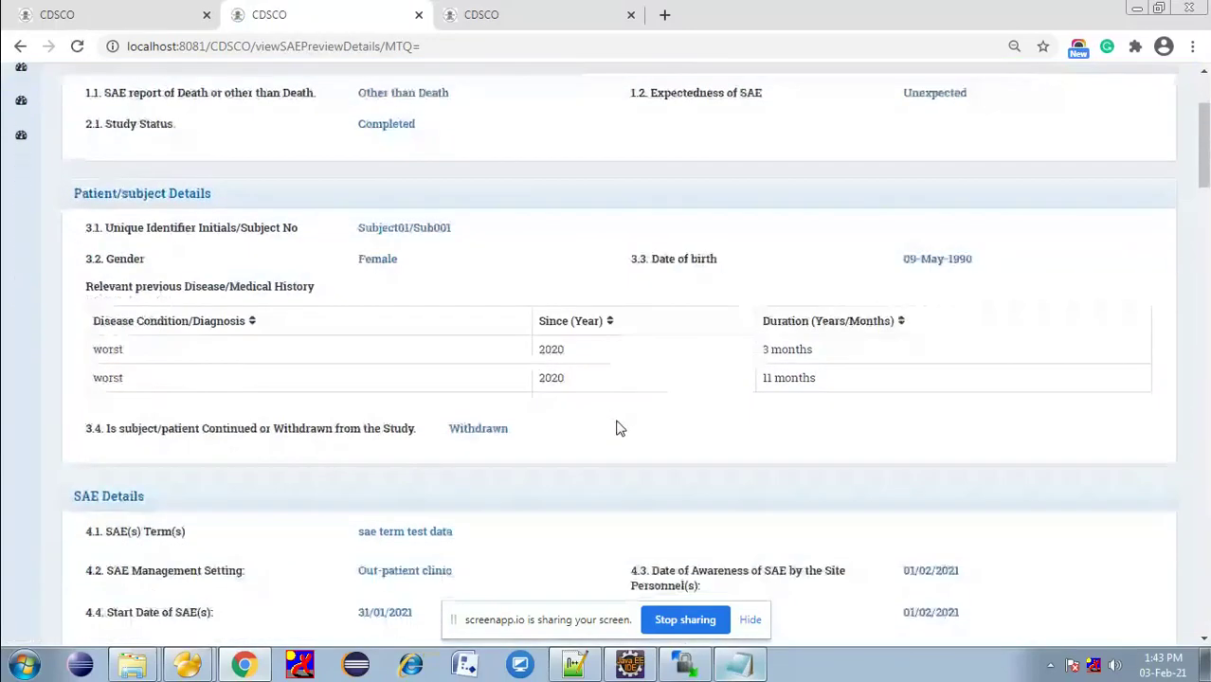
{"action": "scroll", "coordinate": [617, 427], "scroll_direction": "down", "scroll_amount": 8}
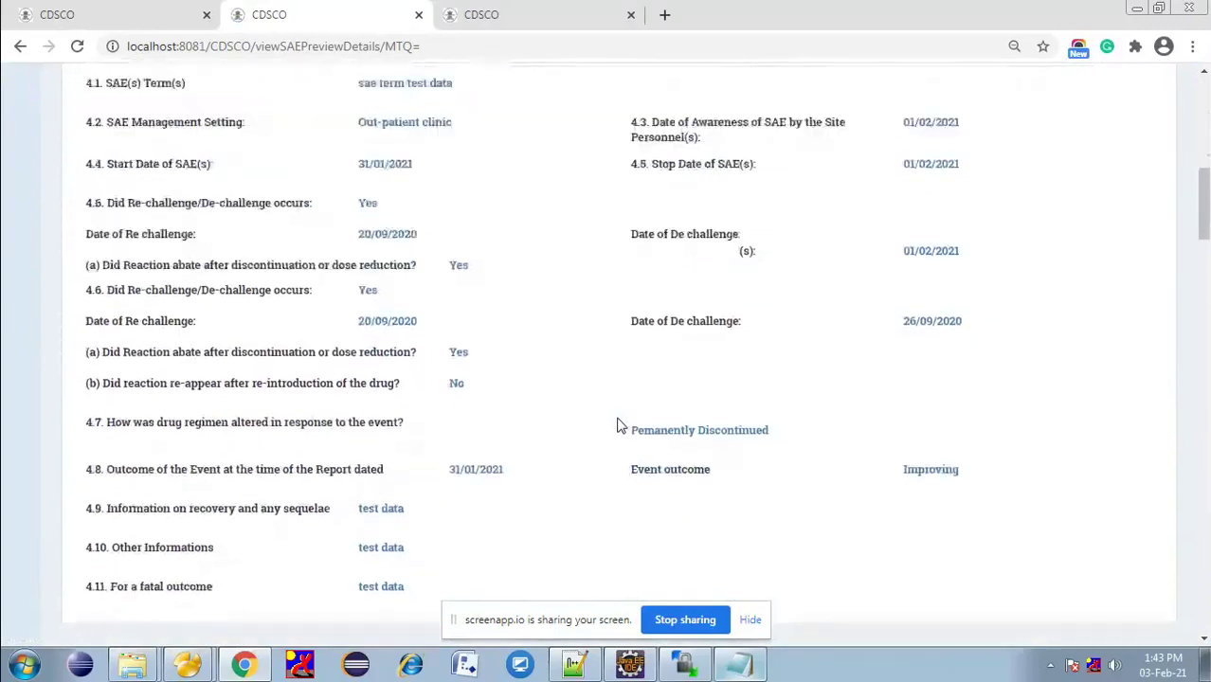
{"action": "scroll", "coordinate": [618, 424], "scroll_direction": "down", "scroll_amount": 6}
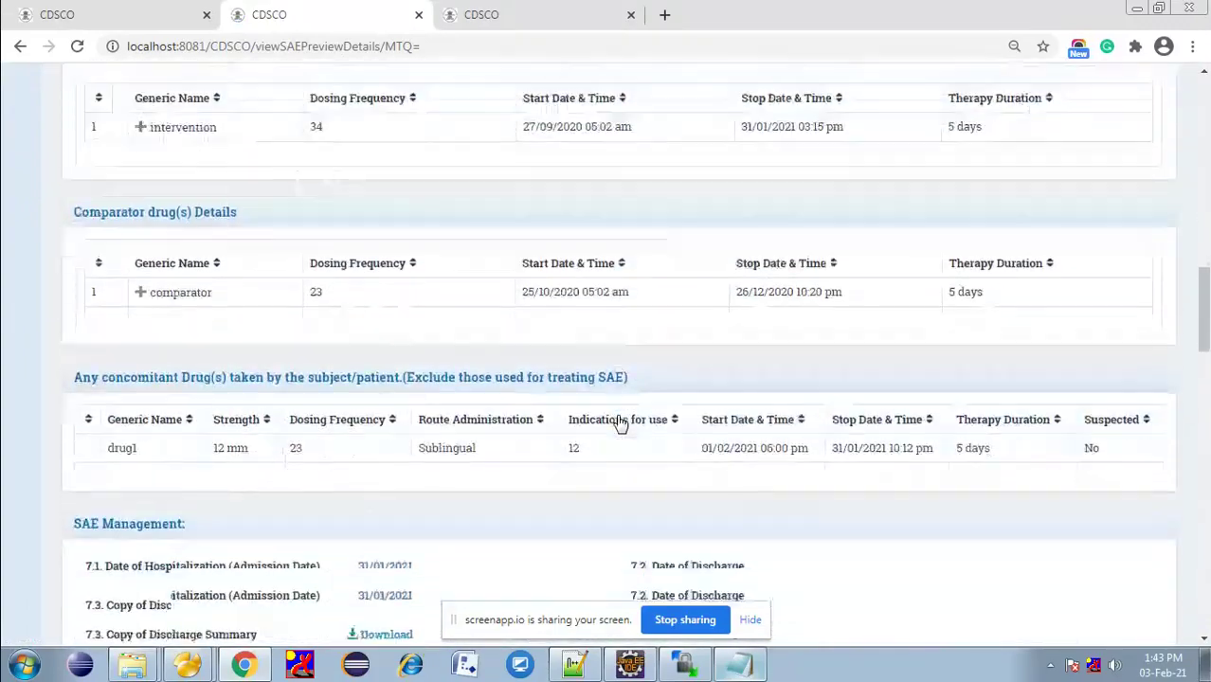
{"action": "scroll", "coordinate": [618, 422], "scroll_direction": "down", "scroll_amount": 2}
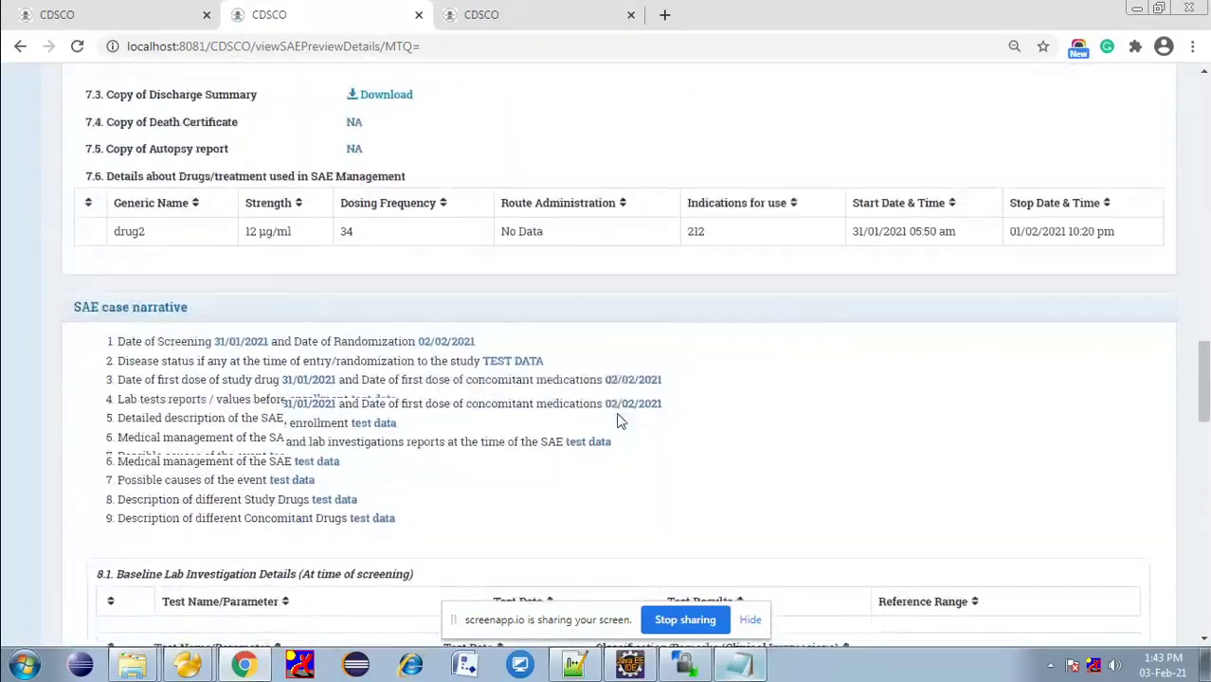
{"action": "scroll", "coordinate": [618, 422], "scroll_direction": "down", "scroll_amount": 6}
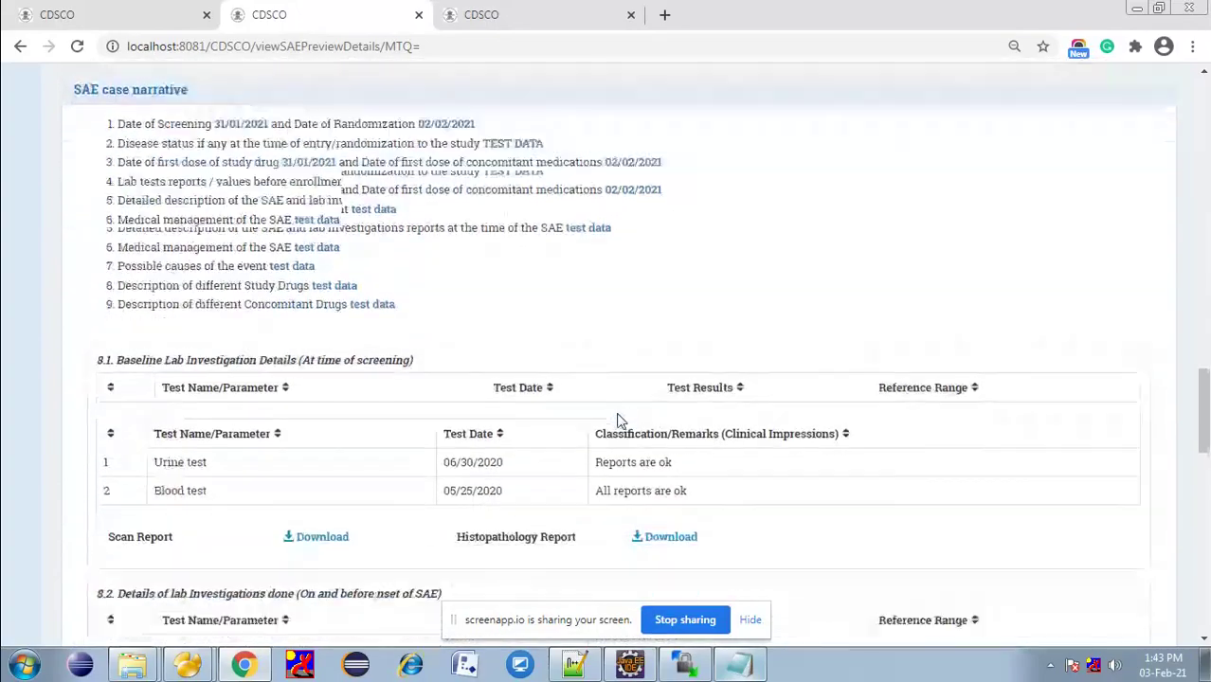
{"action": "scroll", "coordinate": [611, 419], "scroll_direction": "down", "scroll_amount": 8}
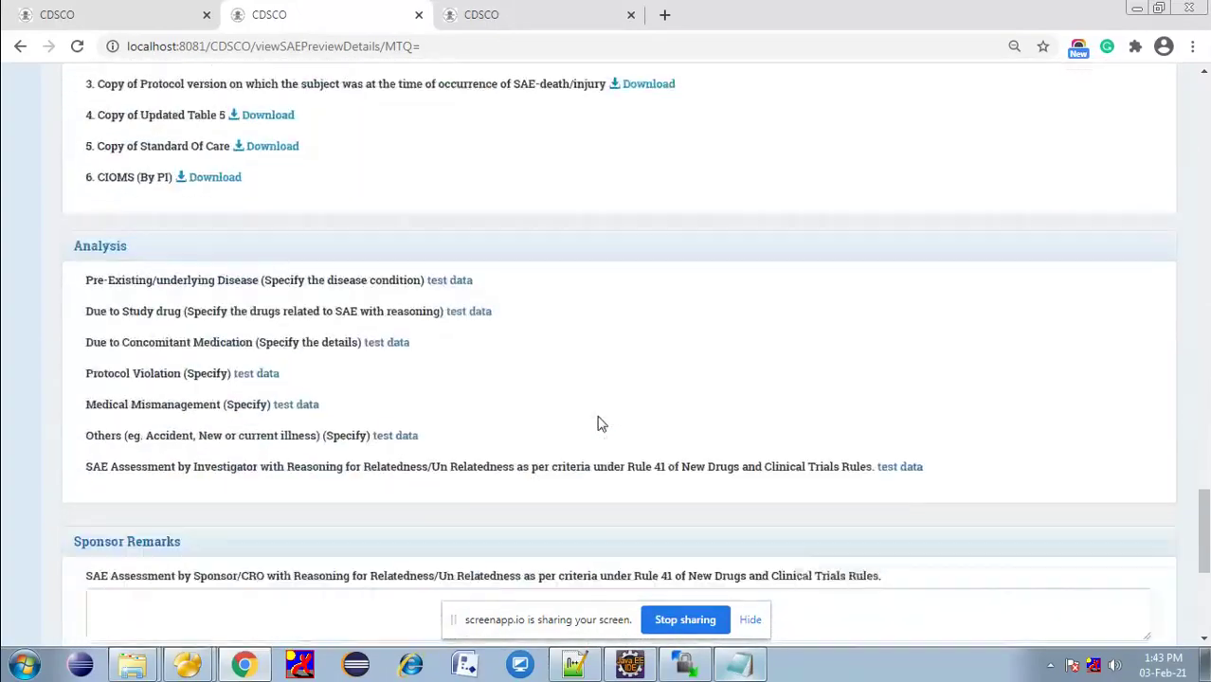
{"action": "scroll", "coordinate": [603, 424], "scroll_direction": "down", "scroll_amount": 2}
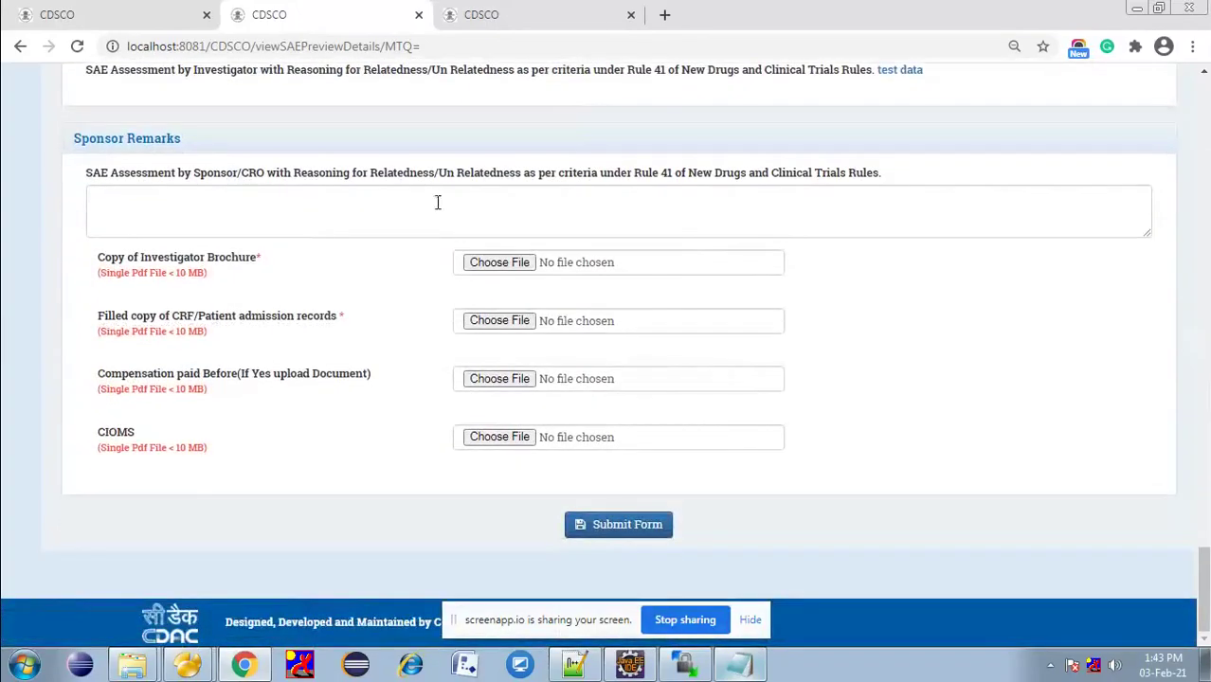
Step: Enter the remark 'sponsor remarks: all details are ok' and attach WrittenConfirmation (15) as the Investigator Brochure
{"action": "left_click", "coordinate": [440, 199]}
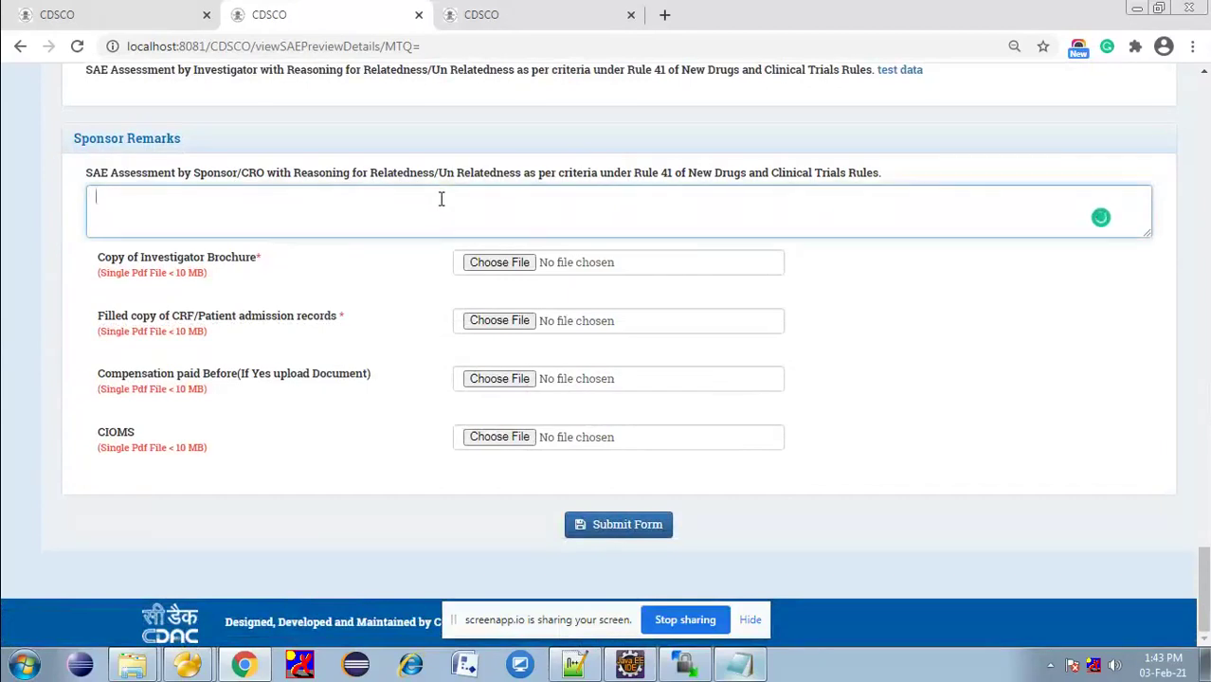
{"action": "type", "text": "sp"}
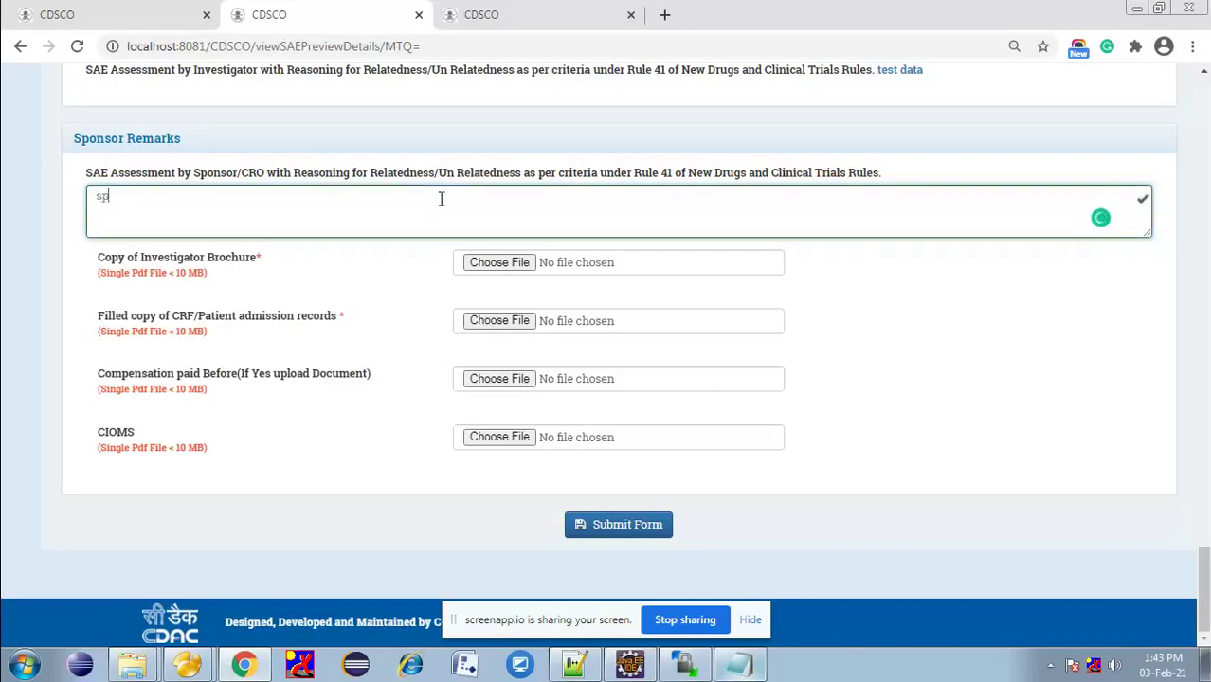
{"action": "type", "text": "onsor remarks: all details are ok"}
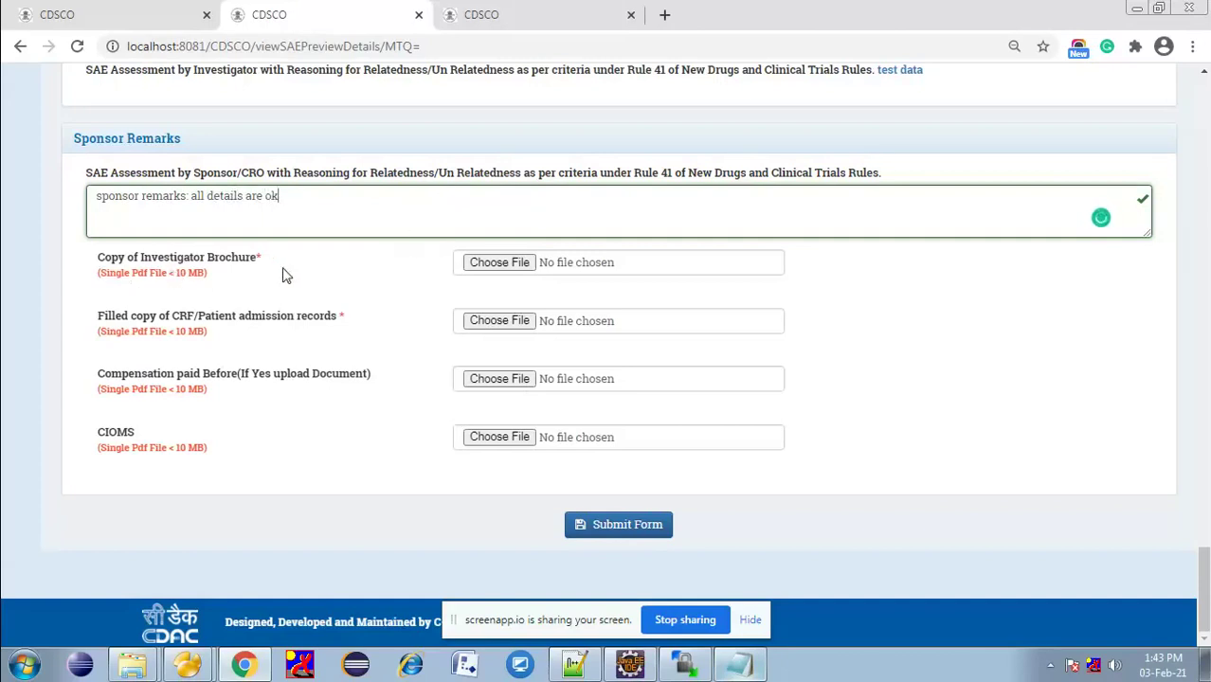
{"action": "left_click", "coordinate": [505, 264]}
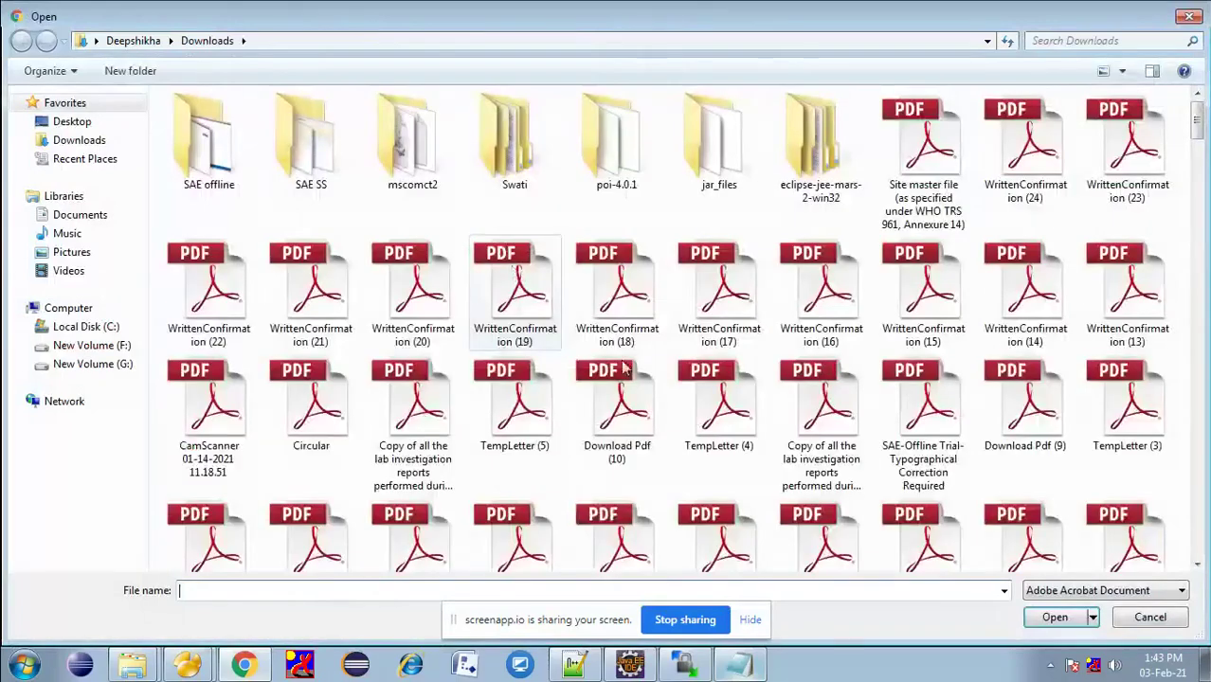
{"action": "double_click", "coordinate": [919, 294]}
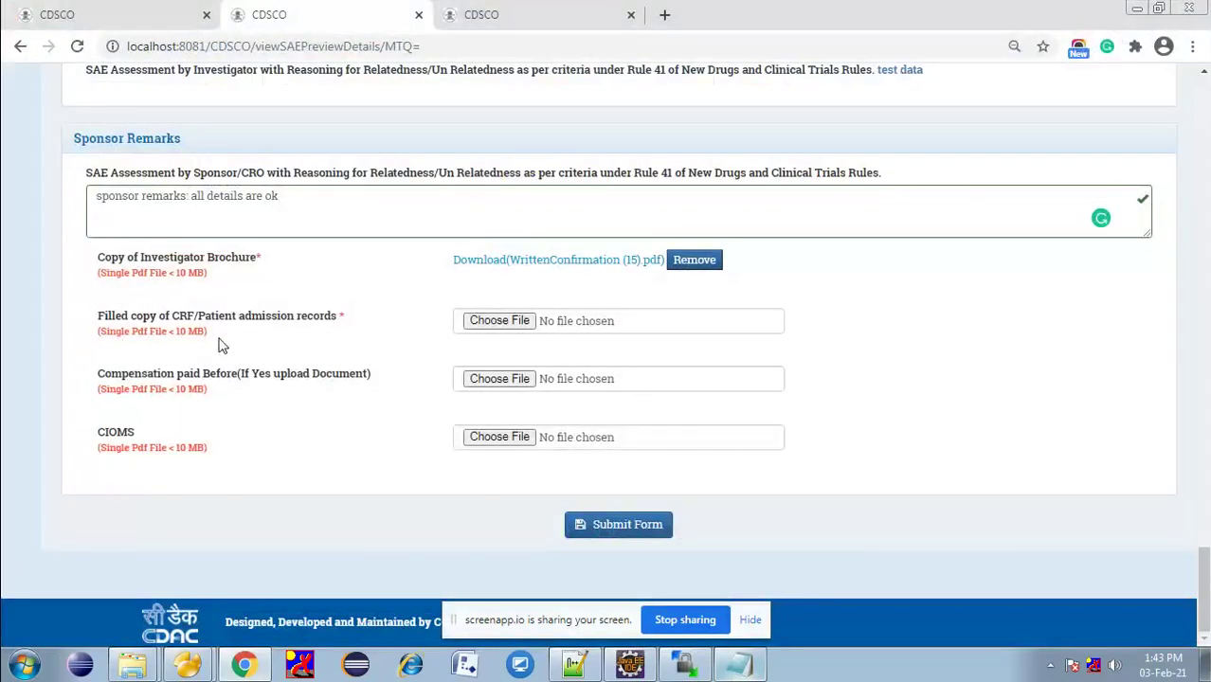
Step: Attach WrittenConfirmation (14) for CRF records and compensation, (13) for CIOMS, then submit the form
{"action": "left_click", "coordinate": [497, 322]}
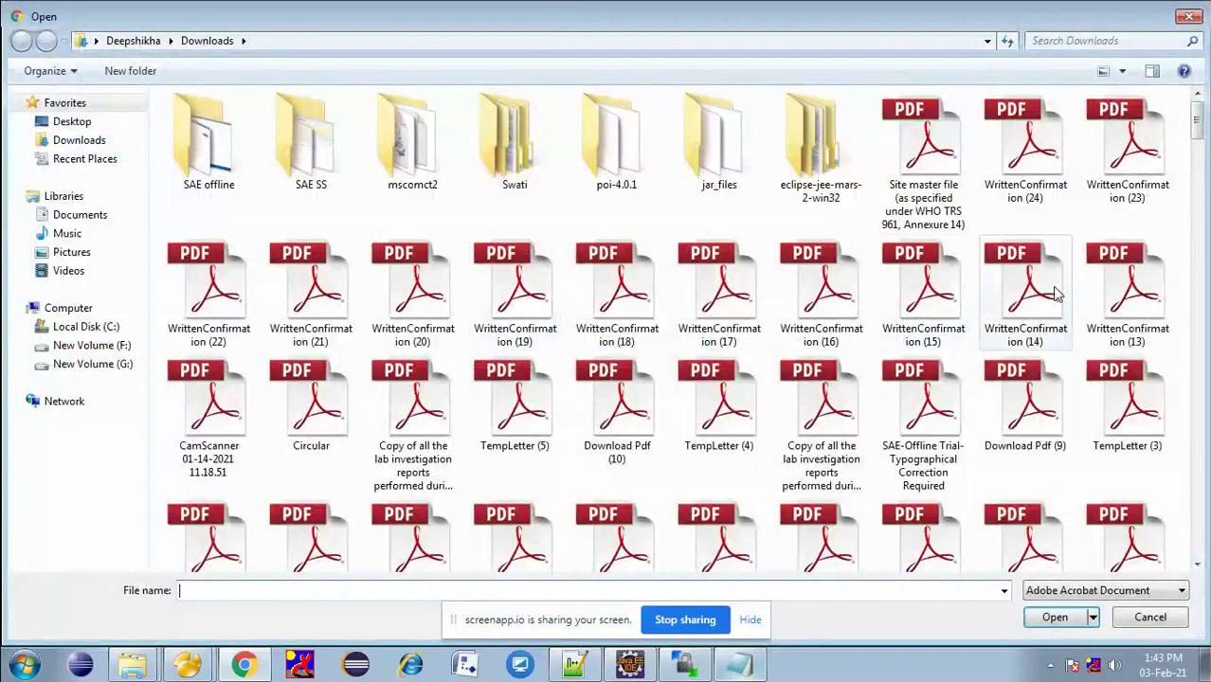
{"action": "double_click", "coordinate": [1054, 286]}
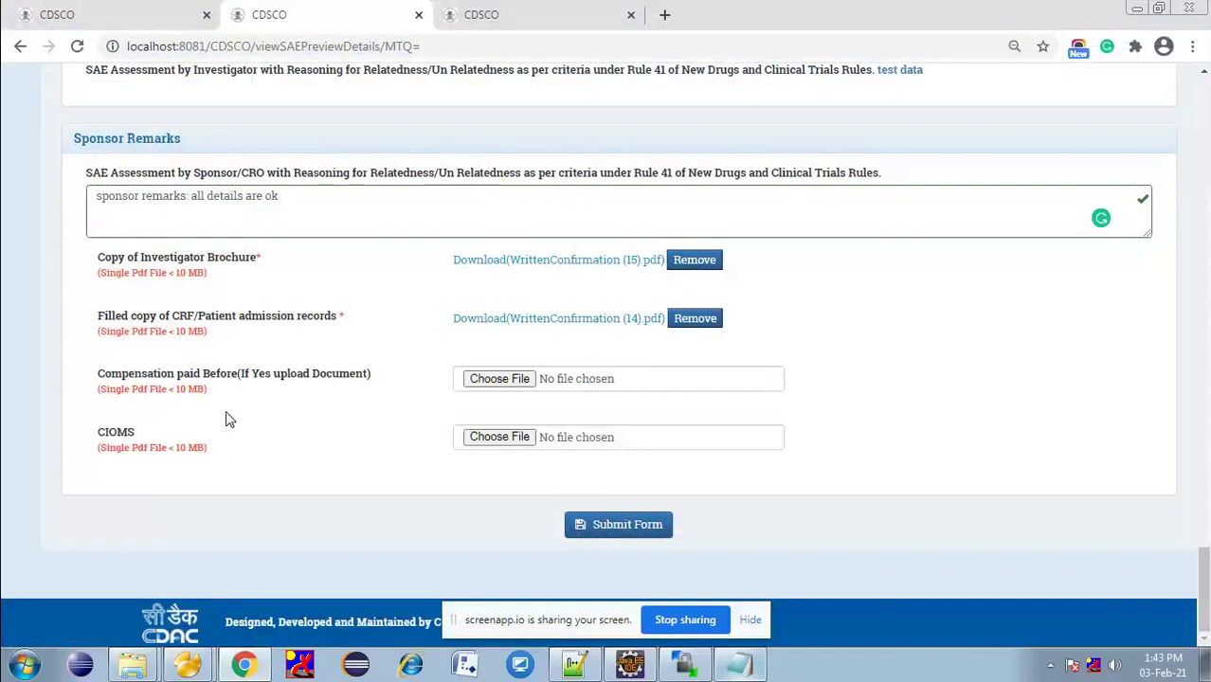
{"action": "left_click", "coordinate": [616, 379]}
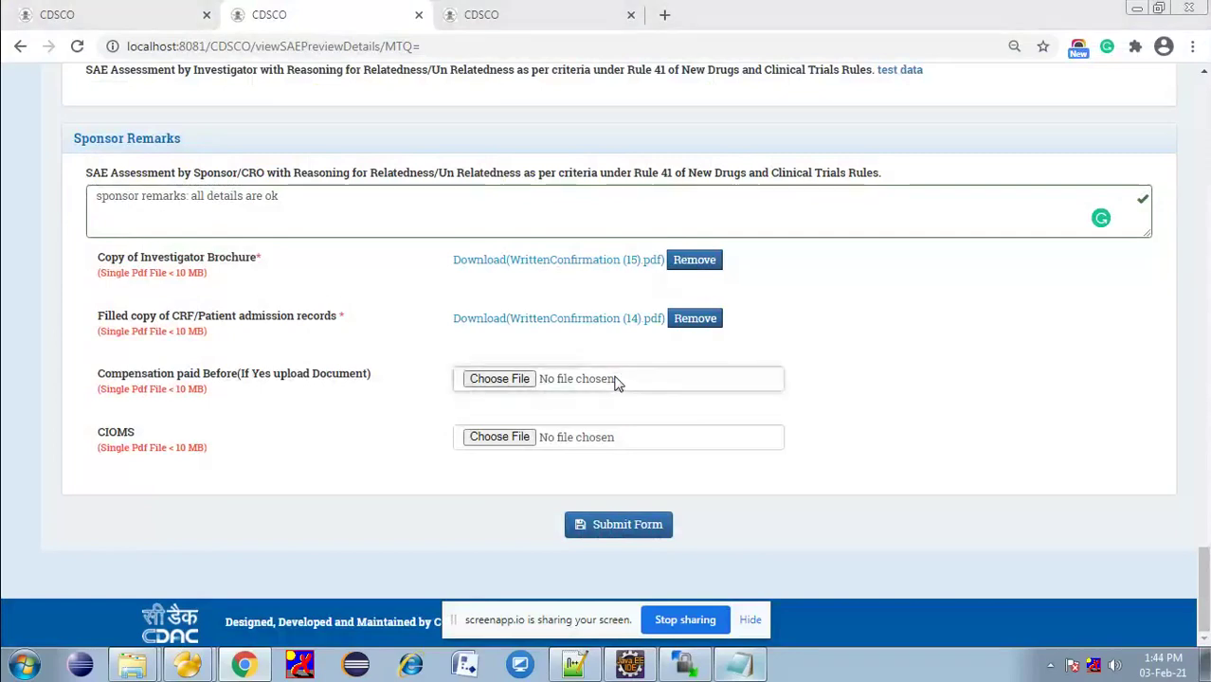
{"action": "double_click", "coordinate": [1036, 275]}
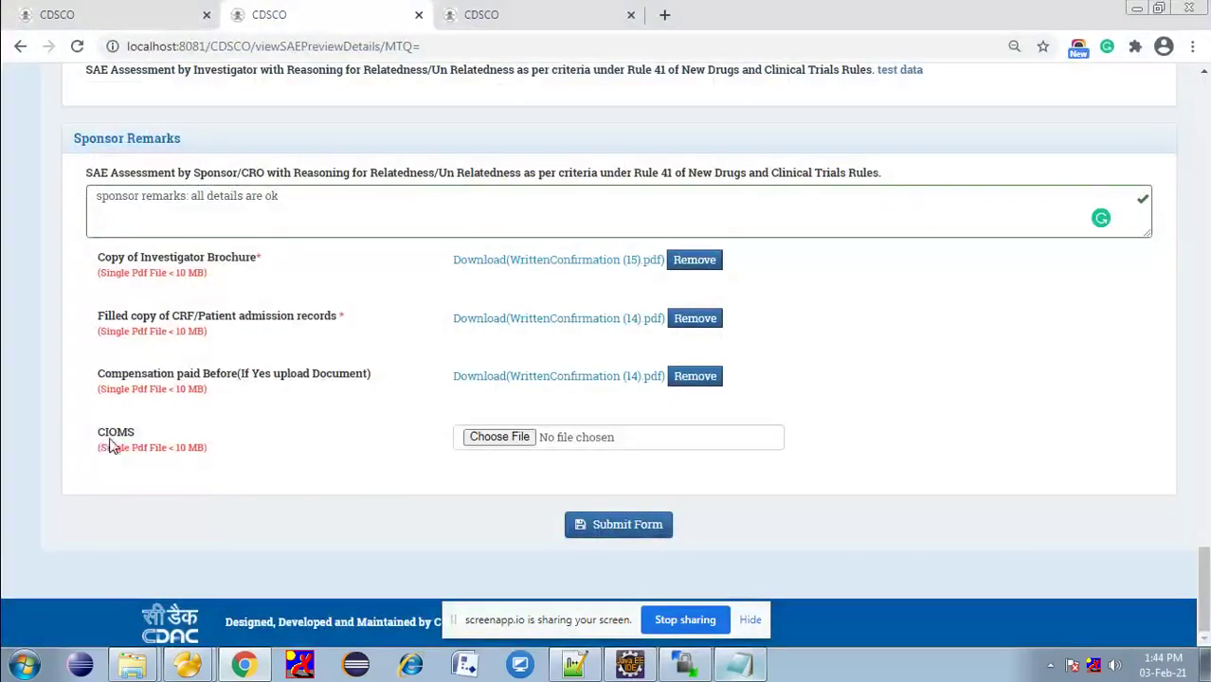
{"action": "left_click", "coordinate": [495, 437]}
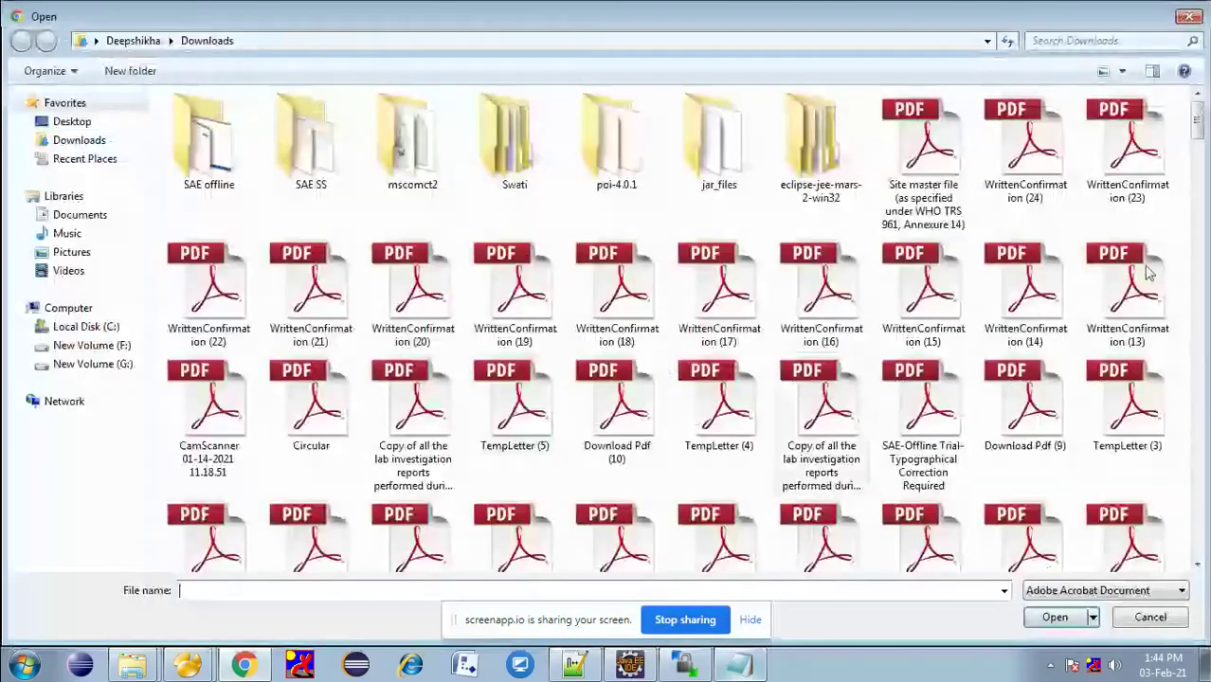
{"action": "double_click", "coordinate": [1102, 284]}
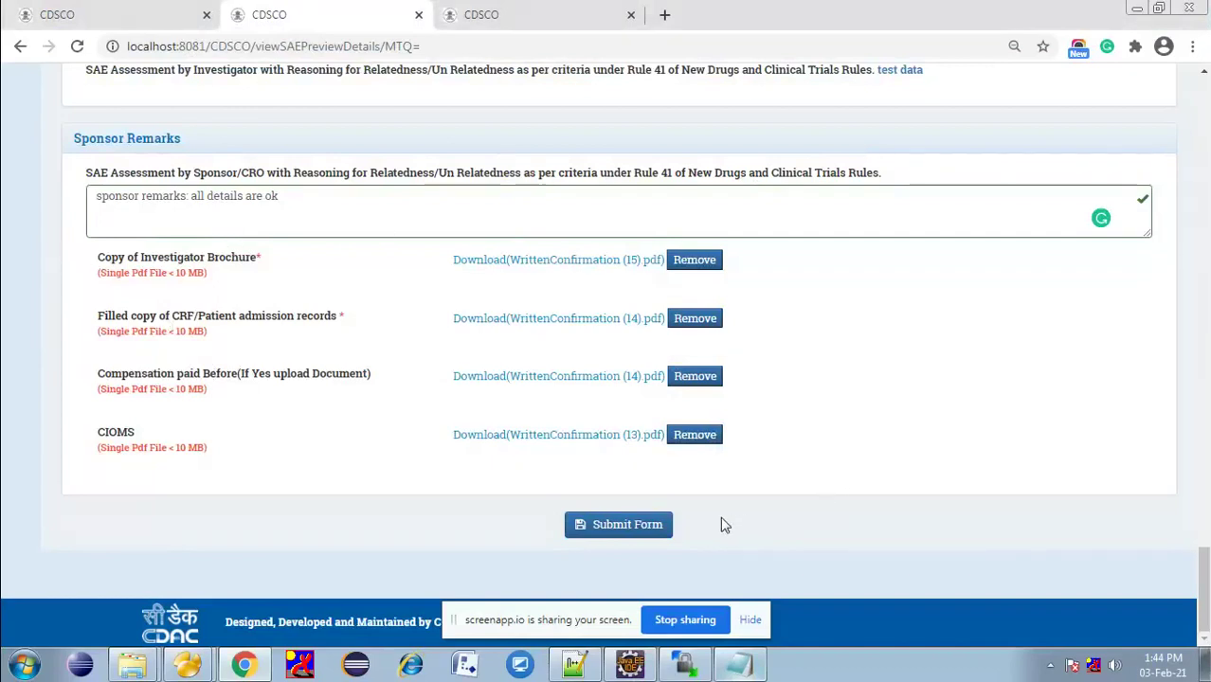
{"action": "left_click", "coordinate": [623, 532]}
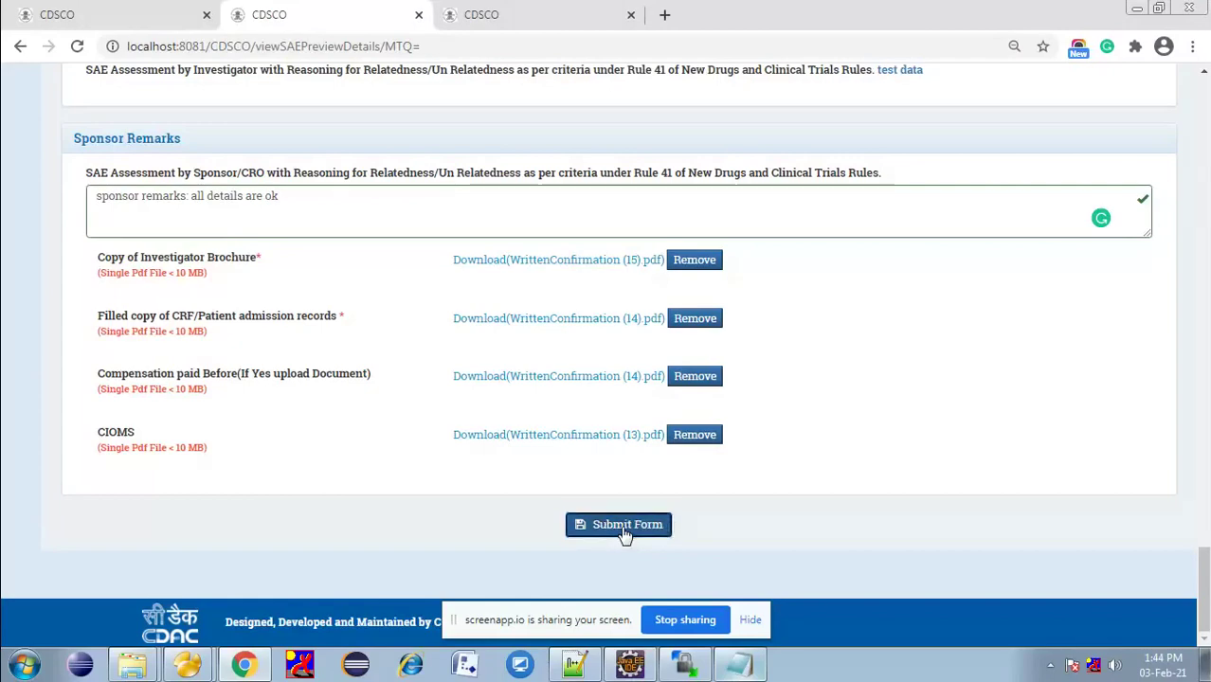
Step: Confirm the final 14-day SAE submission and close the success message showing the file number
{"action": "left_click", "coordinate": [546, 429]}
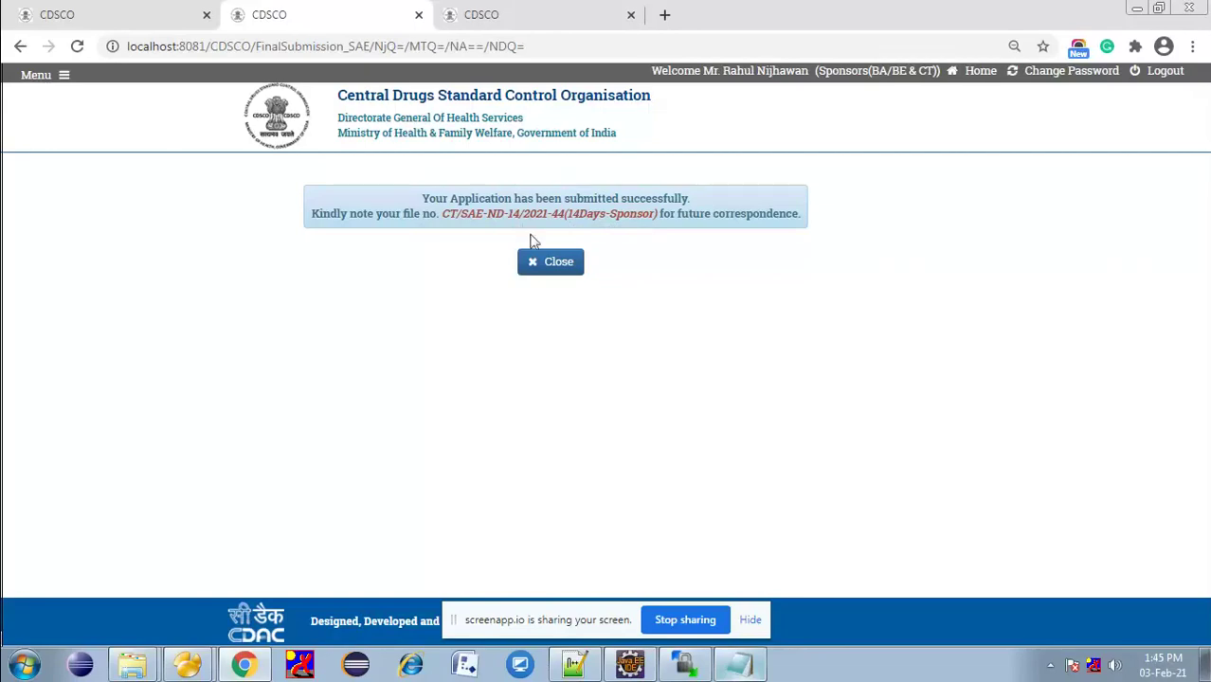
{"action": "left_click", "coordinate": [554, 263]}
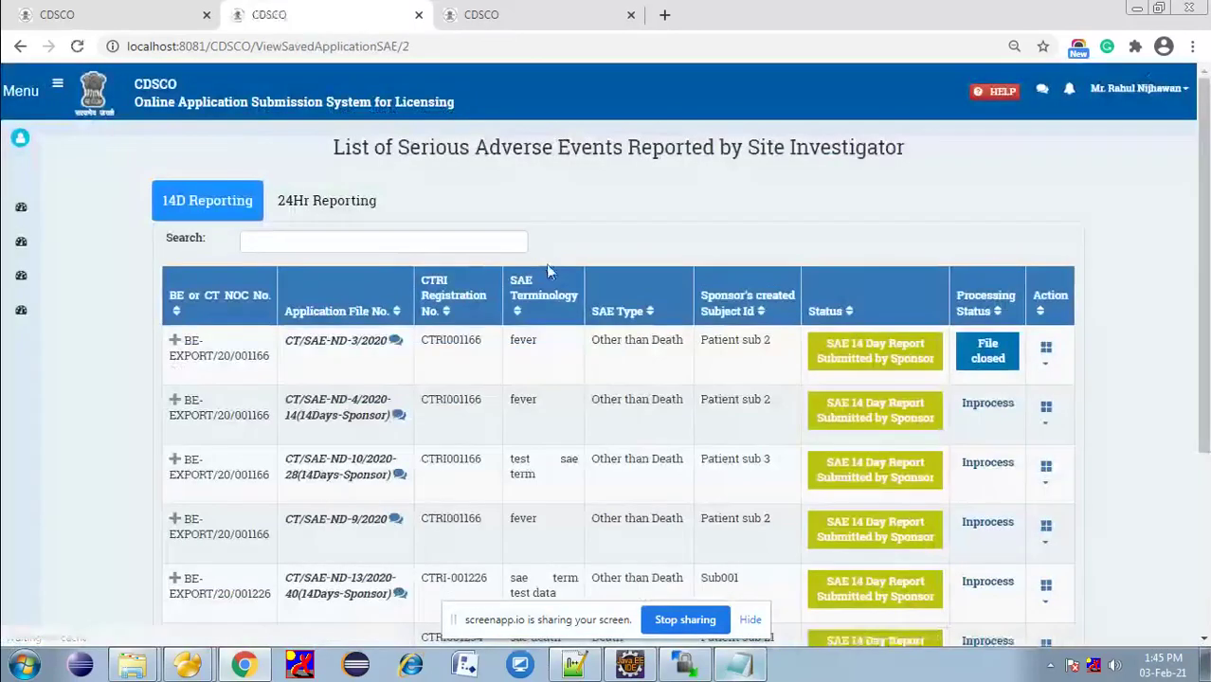
Step: Filter the SAE list to ND-14 and open its actions, now showing 'SAE 14 Day Report Submitted by Sponsor'
{"action": "left_click", "coordinate": [379, 239]}
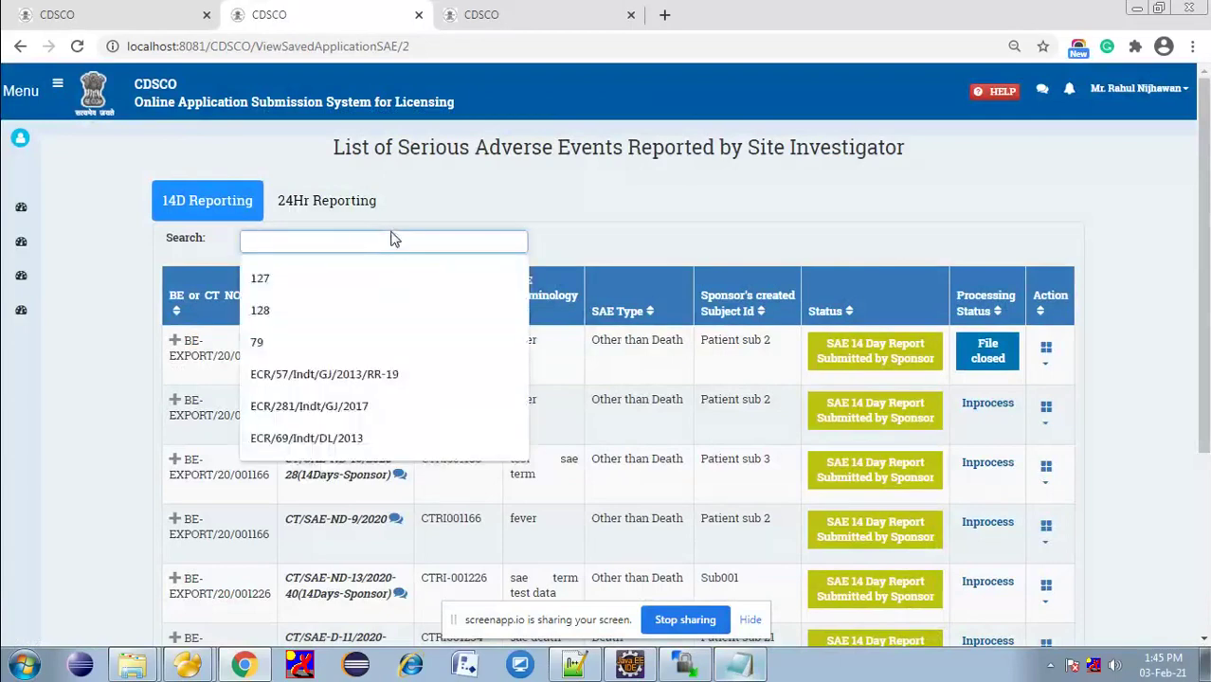
{"action": "type", "text": "ND-14"}
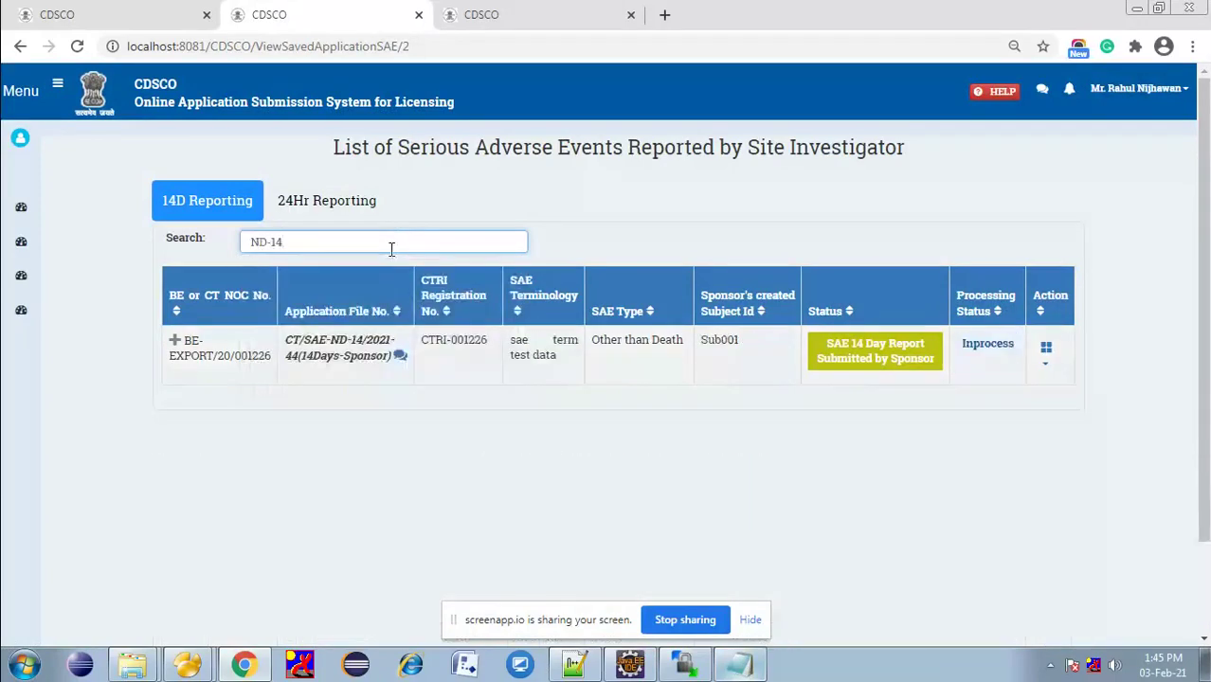
{"action": "left_click", "coordinate": [1052, 379]}
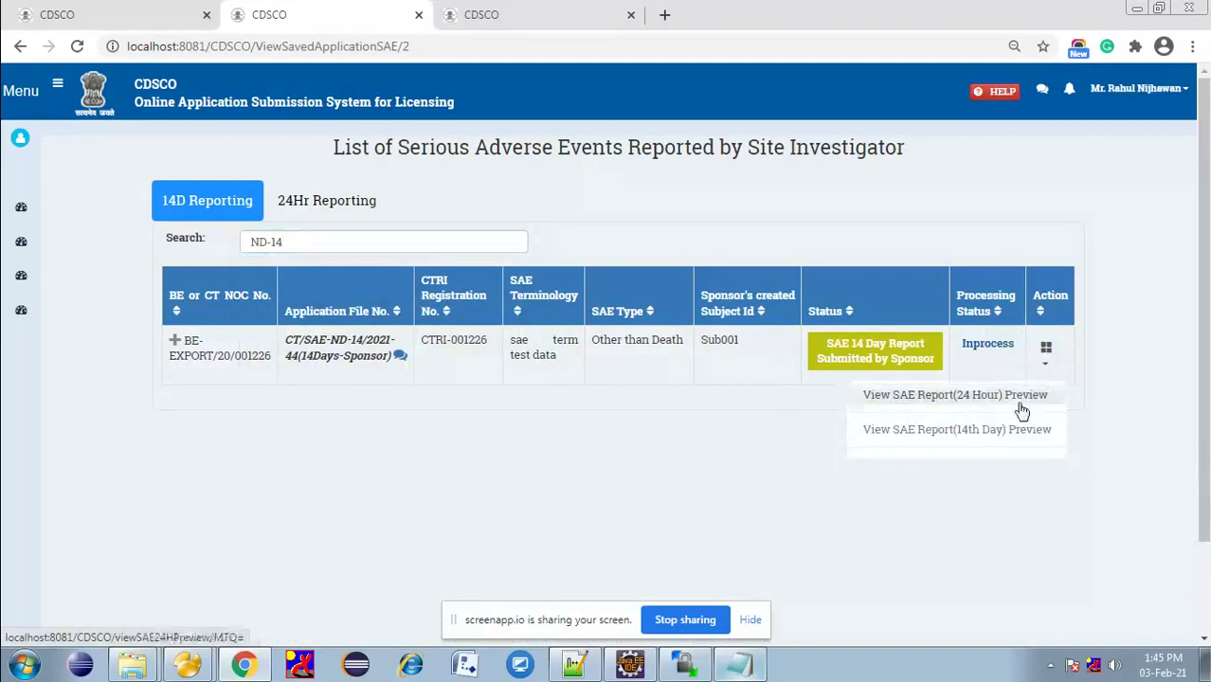
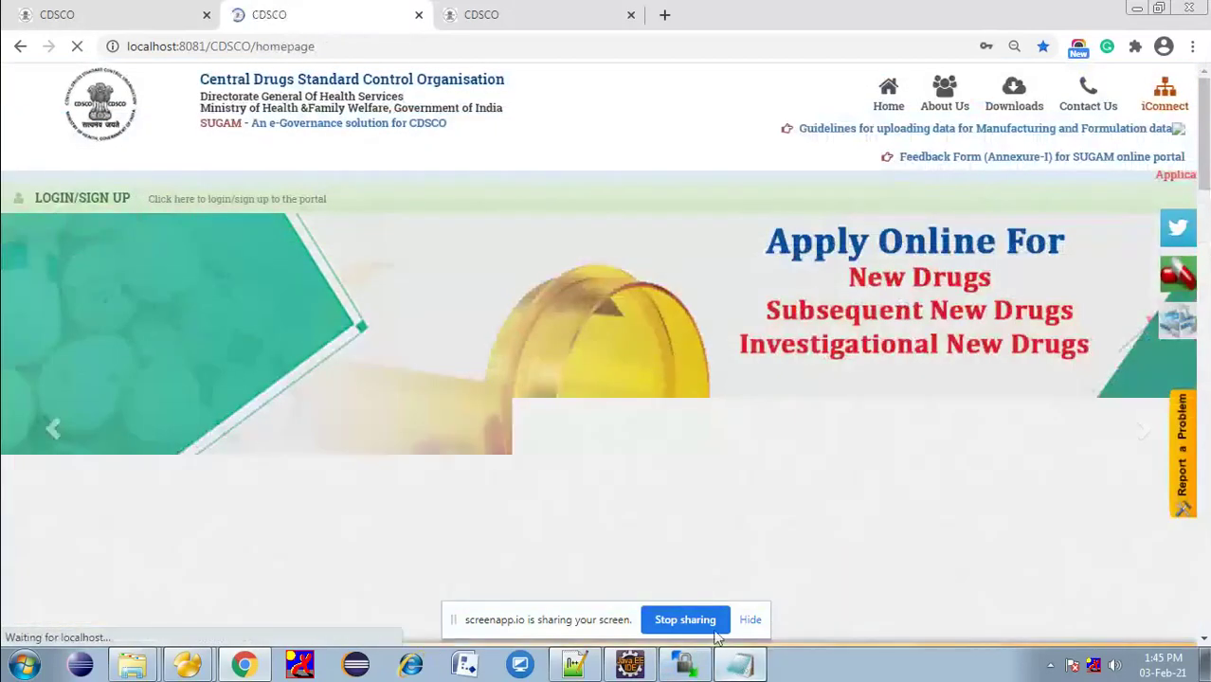
Step: Bring back the SAE credentials notes in Notepad and select the Ethics Committee login e-mail
{"action": "left_click", "coordinate": [740, 664]}
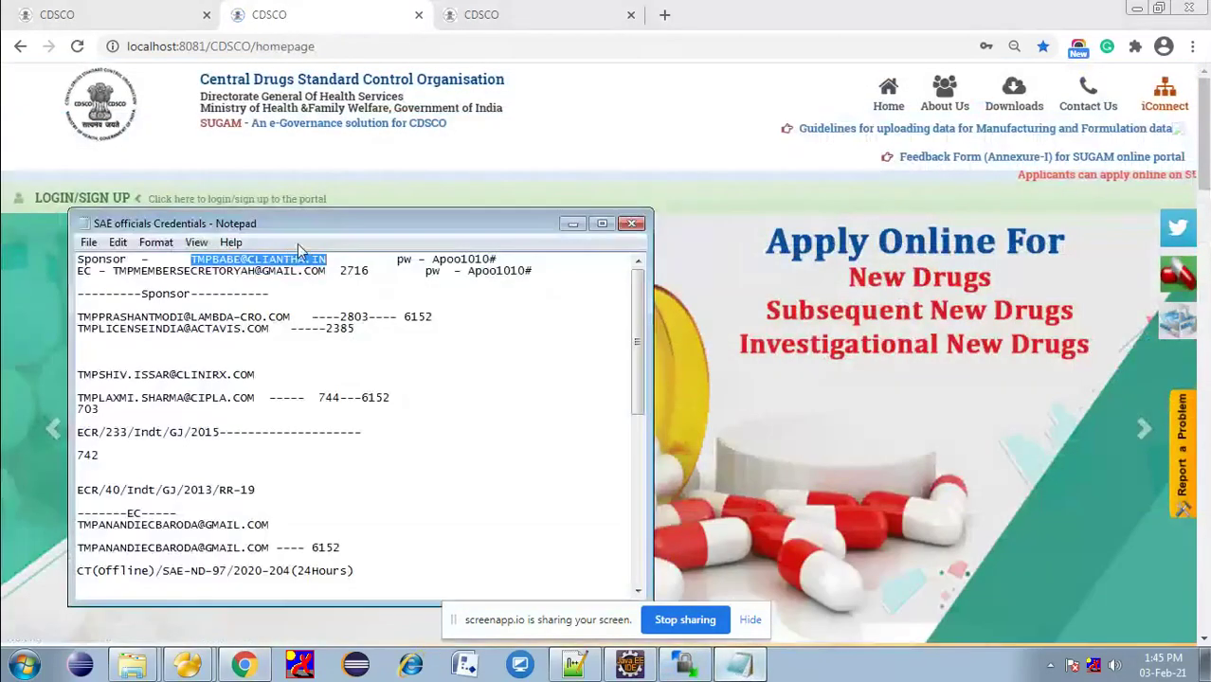
{"action": "left_click_drag", "start_coordinate": [112, 271], "coordinate": [140, 271]}
{"action": "left_click_drag", "start_coordinate": [215, 277], "coordinate": [326, 273]}
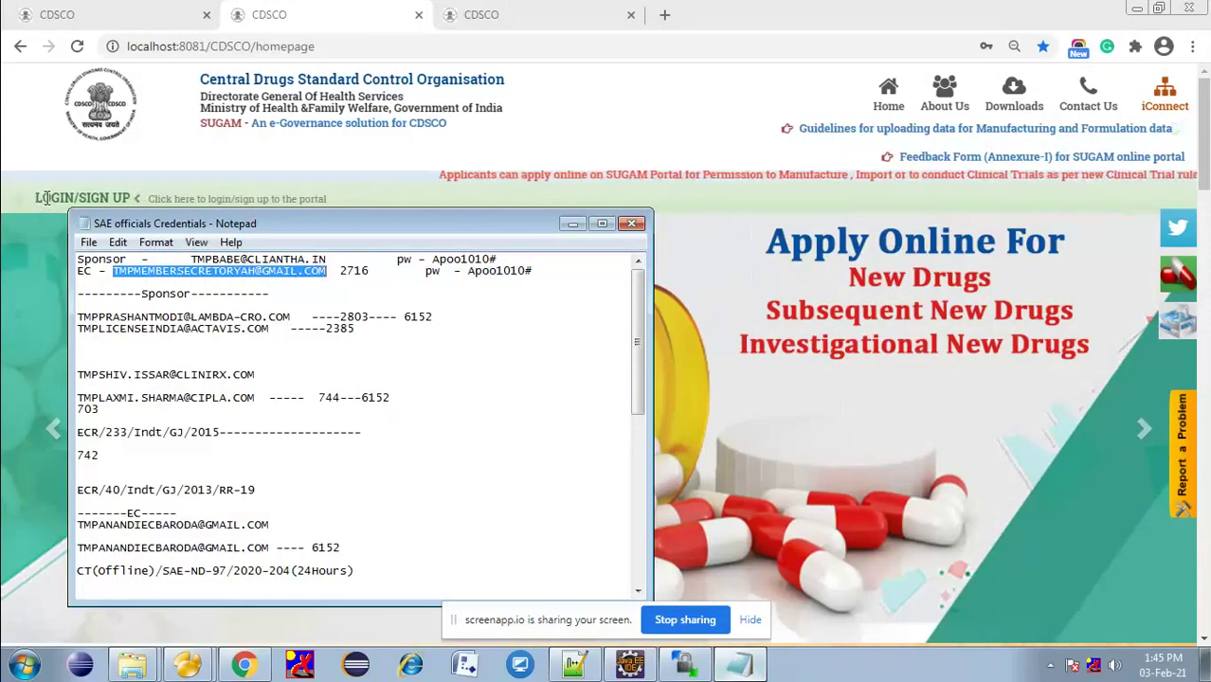
Step: Put the Ethics Committee login e-mail into the portal's username field
{"action": "left_click", "coordinate": [573, 224]}
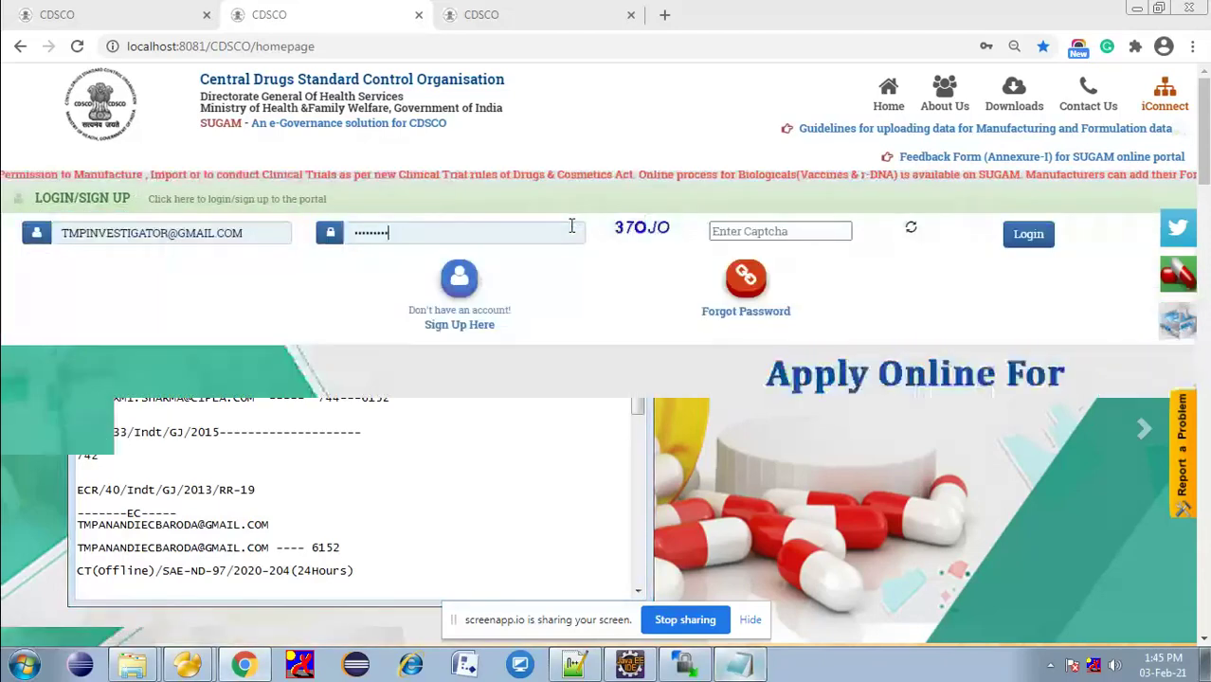
{"action": "left_click", "coordinate": [201, 239]}
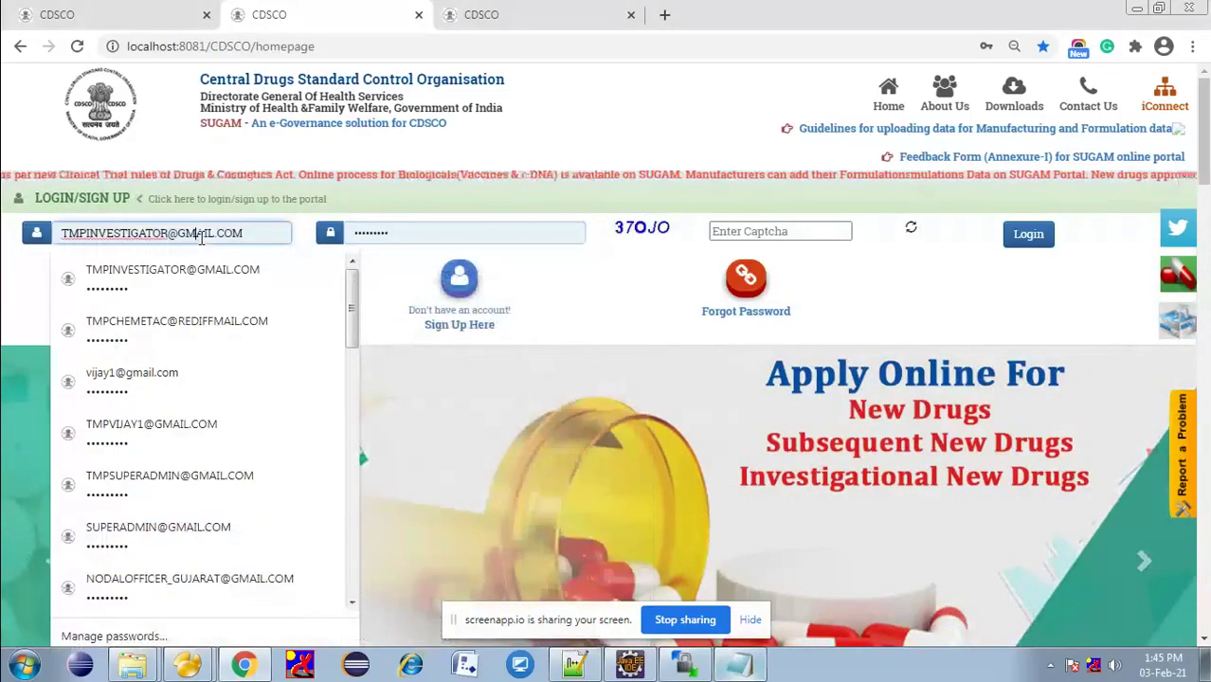
{"action": "key", "text": "ctrl+a"}
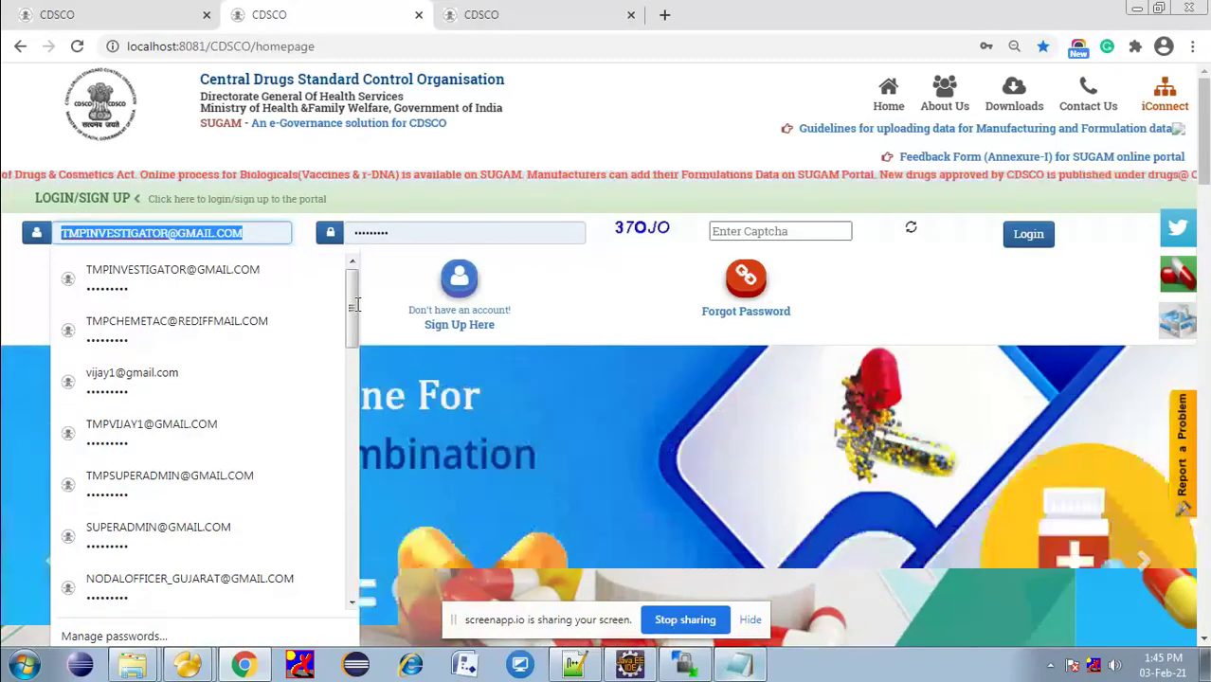
{"action": "left_click", "coordinate": [428, 246]}
Step: Replace the saved password with the account password, enter the captcha and log in
{"action": "left_click", "coordinate": [383, 234]}
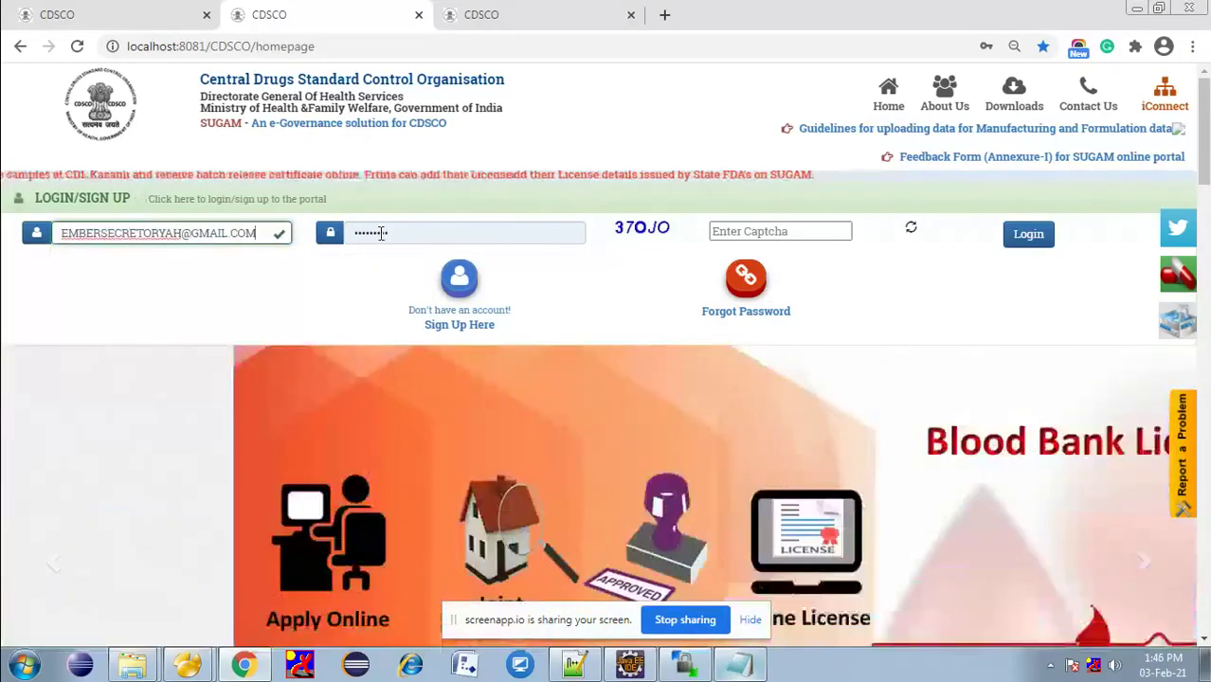
{"action": "double_click", "coordinate": [382, 234]}
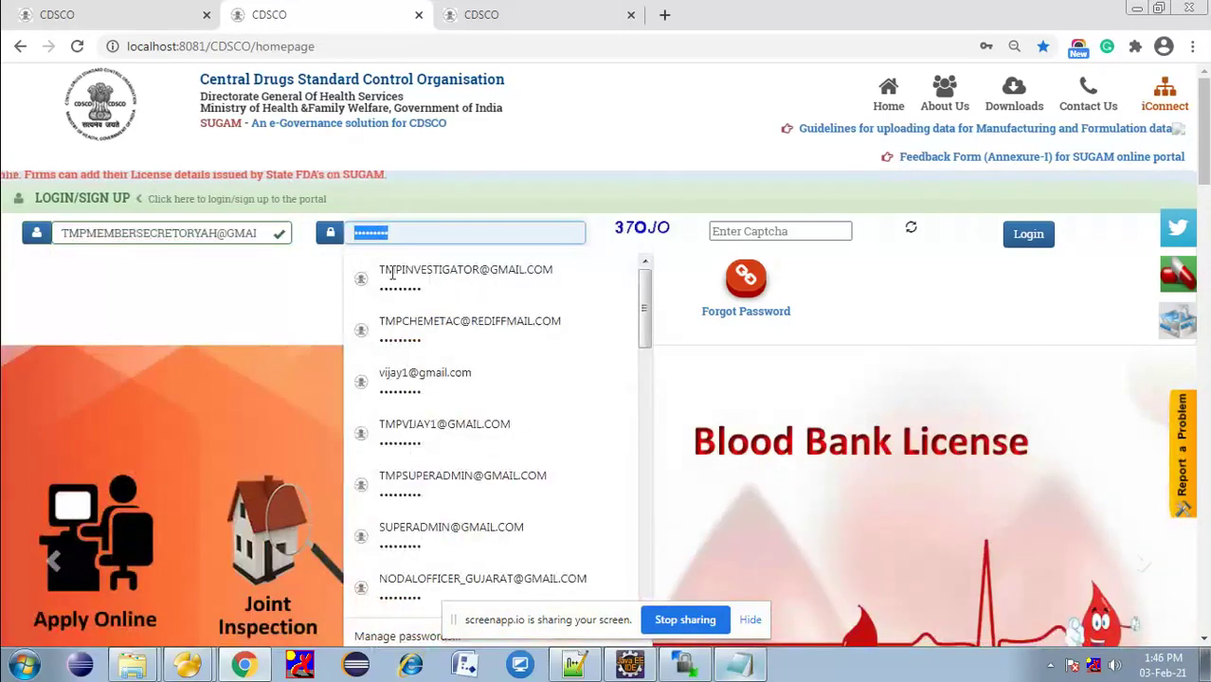
{"action": "key", "text": "BackSpace"}
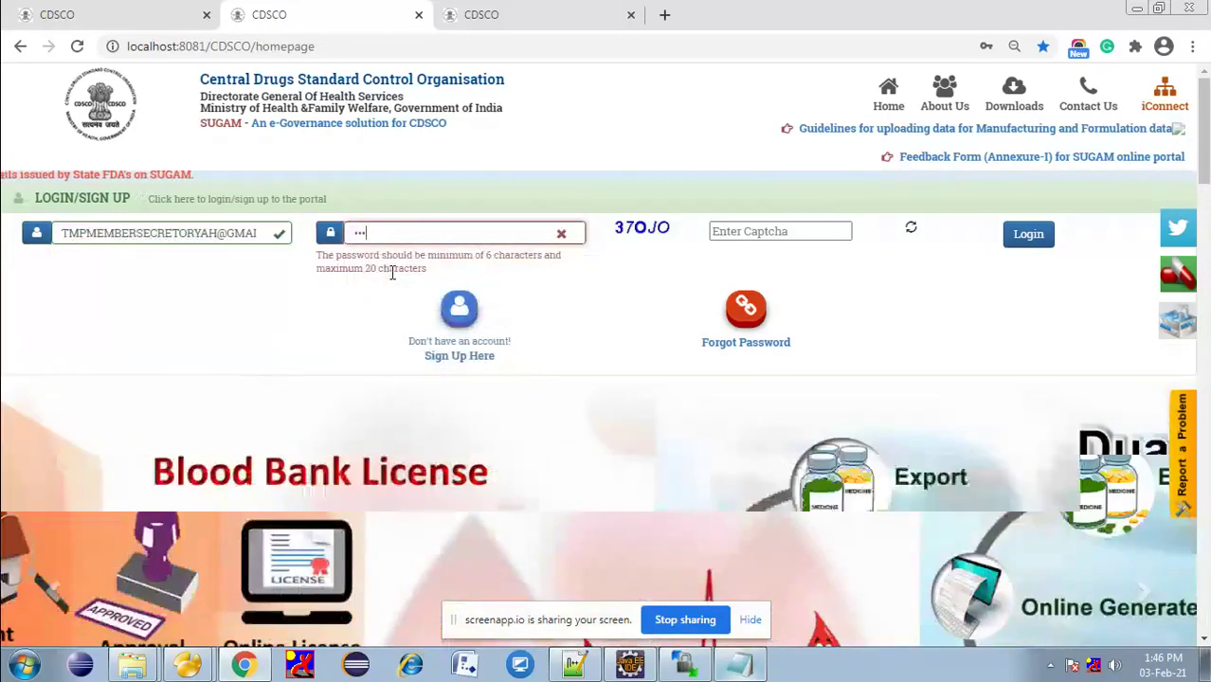
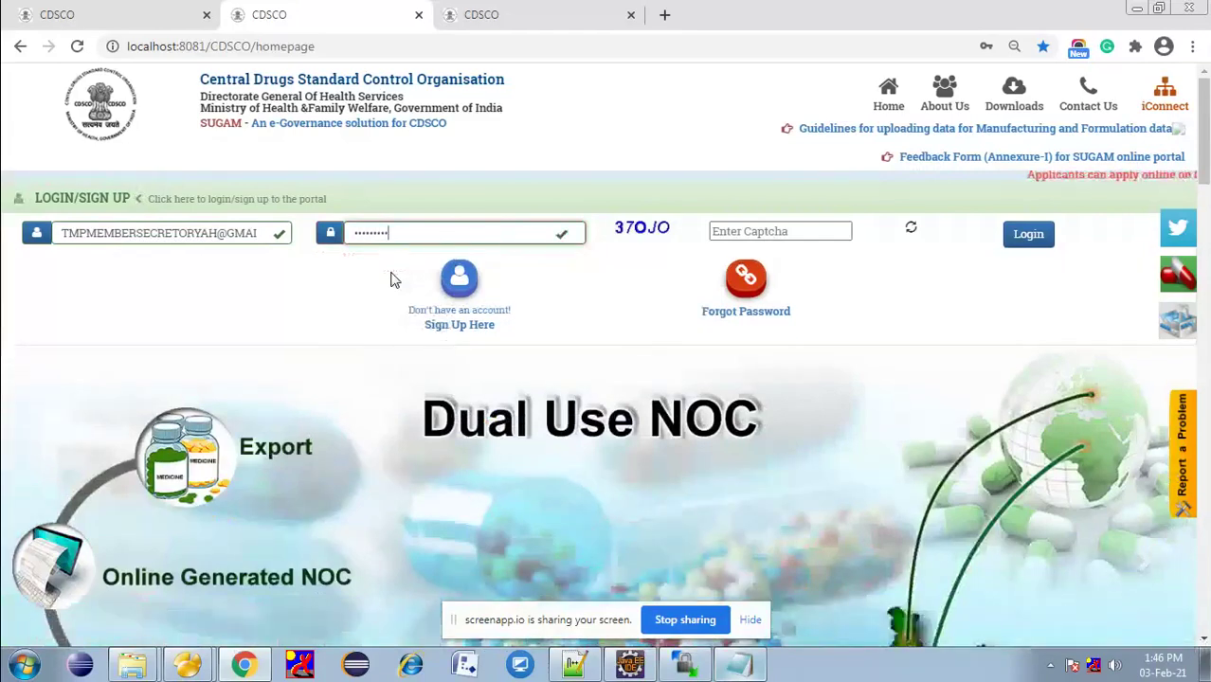
{"action": "key", "text": "Tab"}
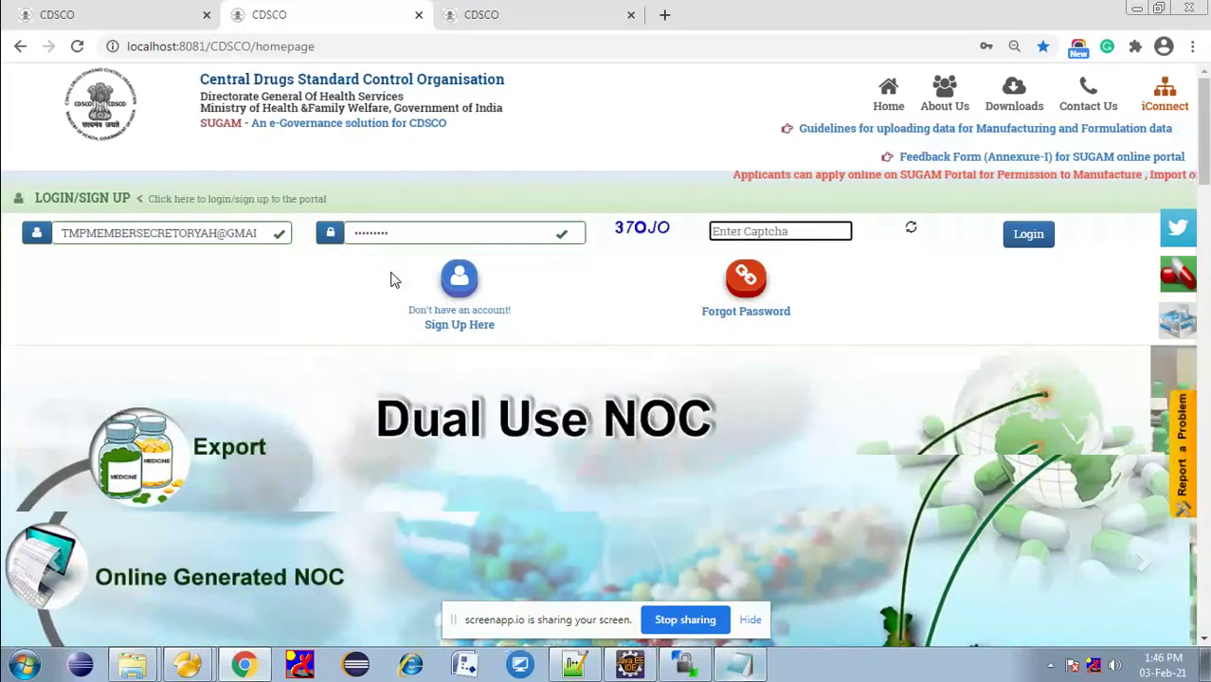
{"action": "type", "text": "37OJO"}
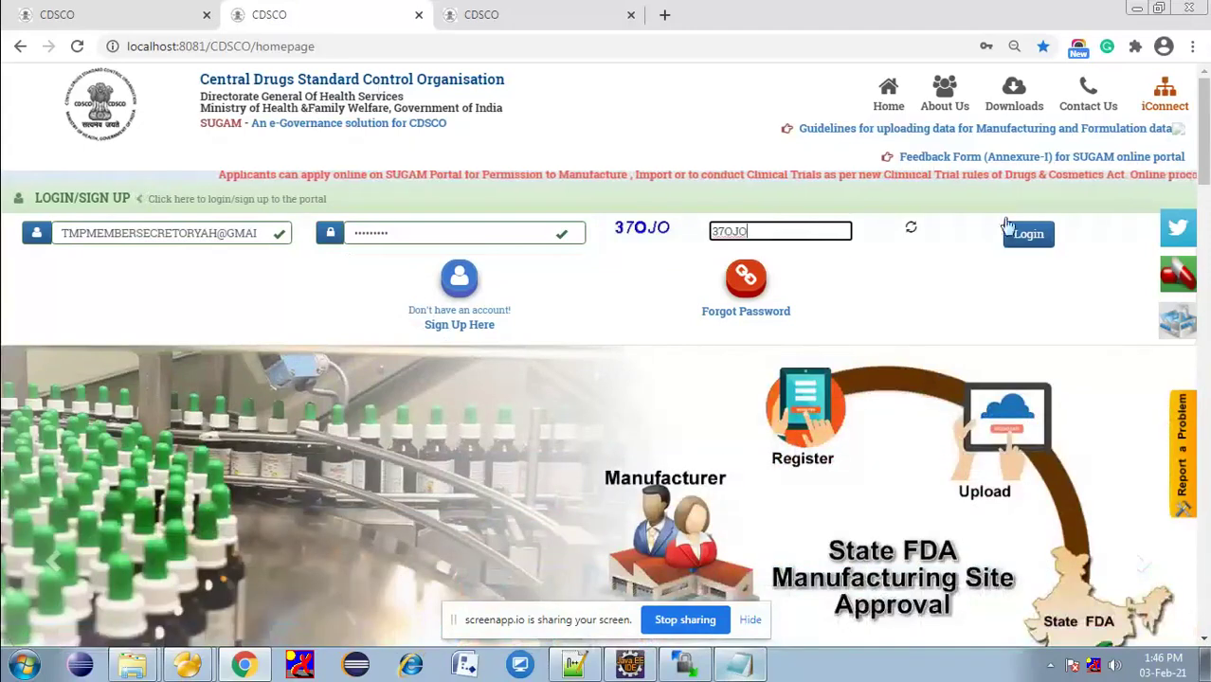
{"action": "left_click", "coordinate": [1012, 235]}
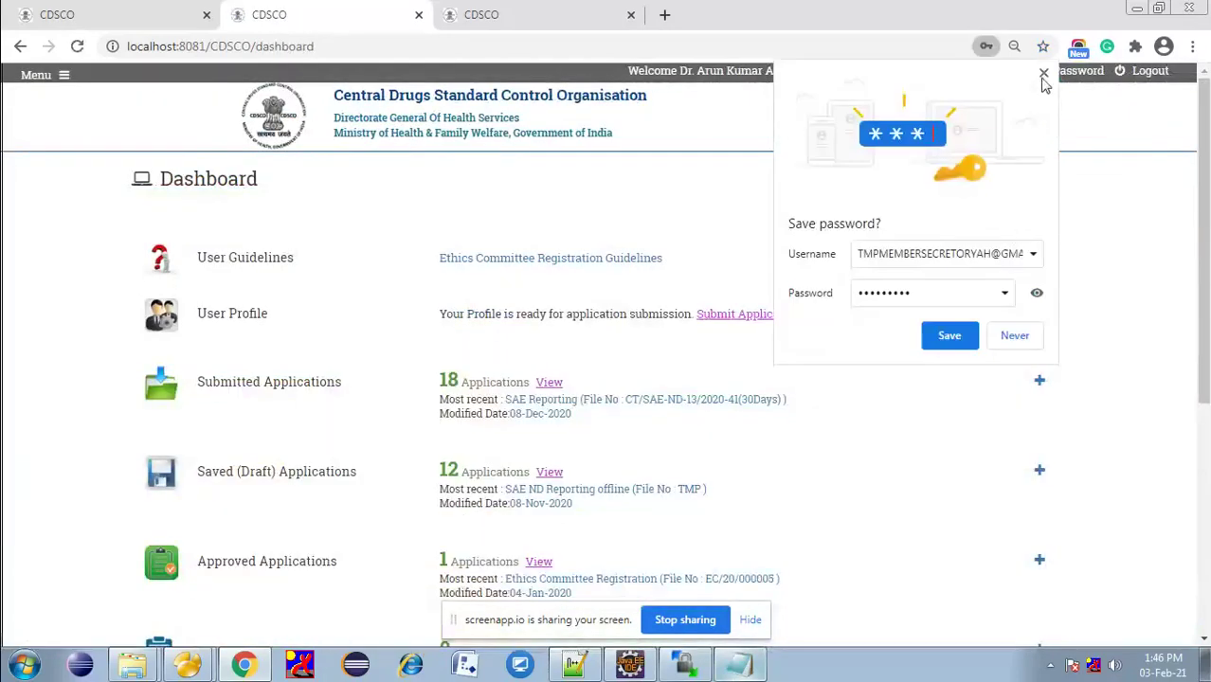
Step: Dismiss the save-password prompt and go to Clinical Trials > SAE Reported
{"action": "left_click", "coordinate": [1044, 73]}
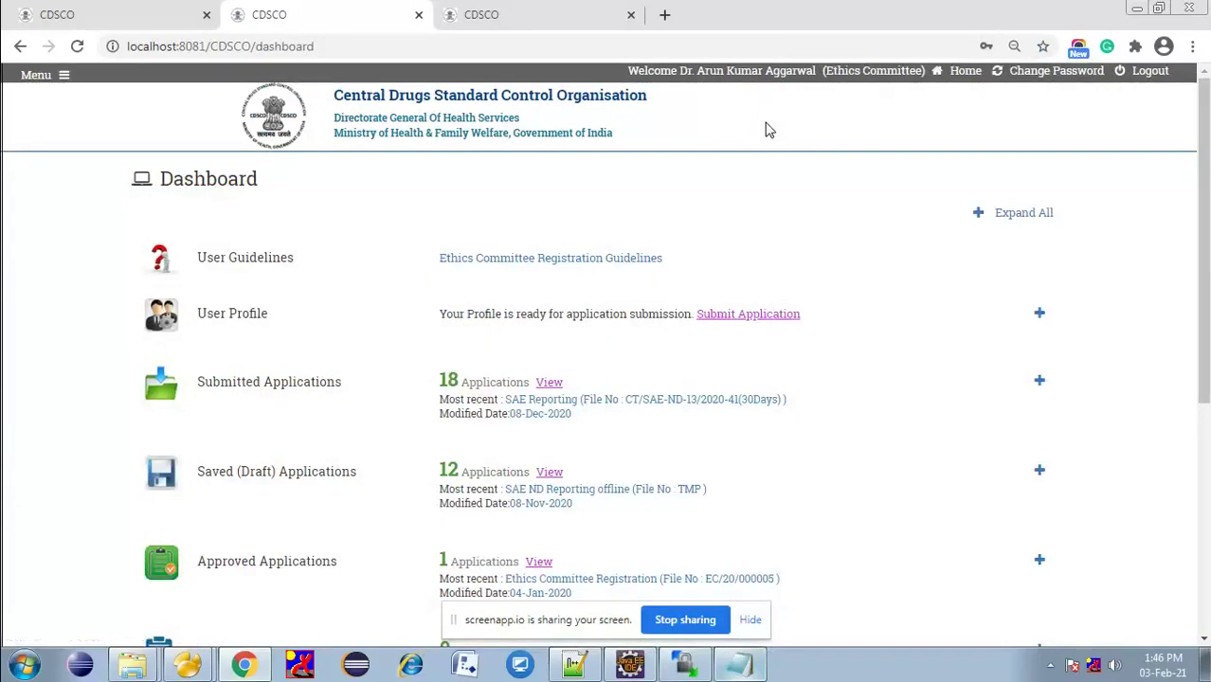
{"action": "left_click", "coordinate": [33, 76]}
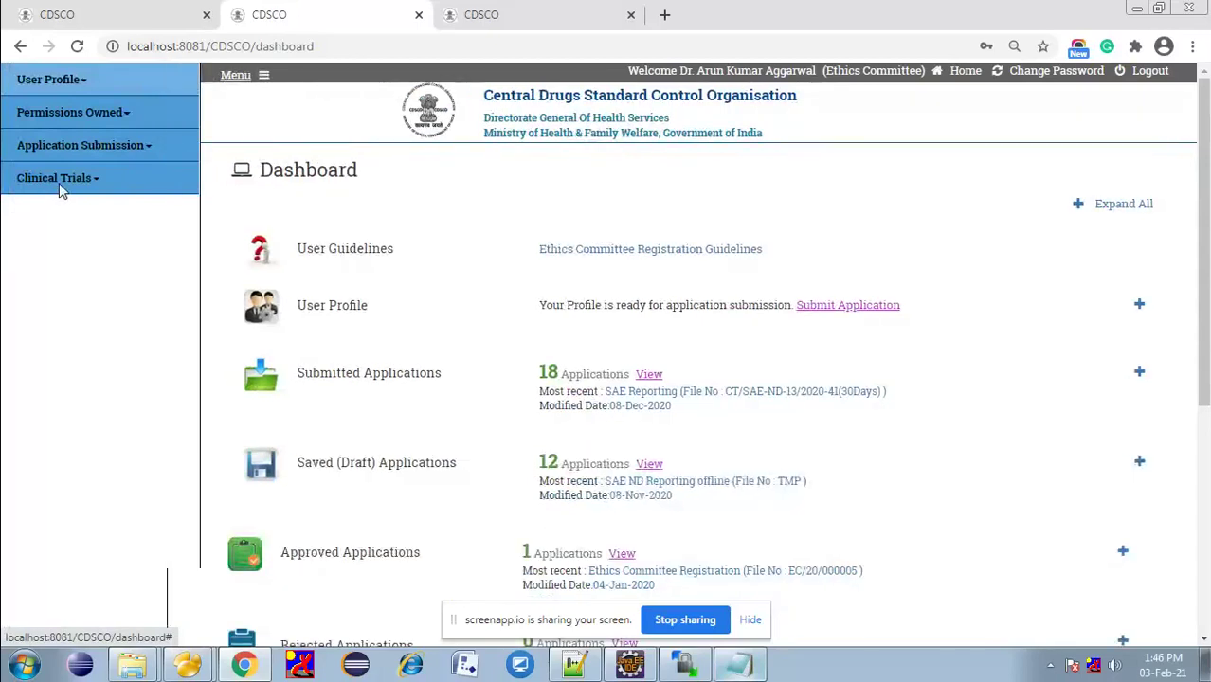
{"action": "left_click", "coordinate": [59, 188]}
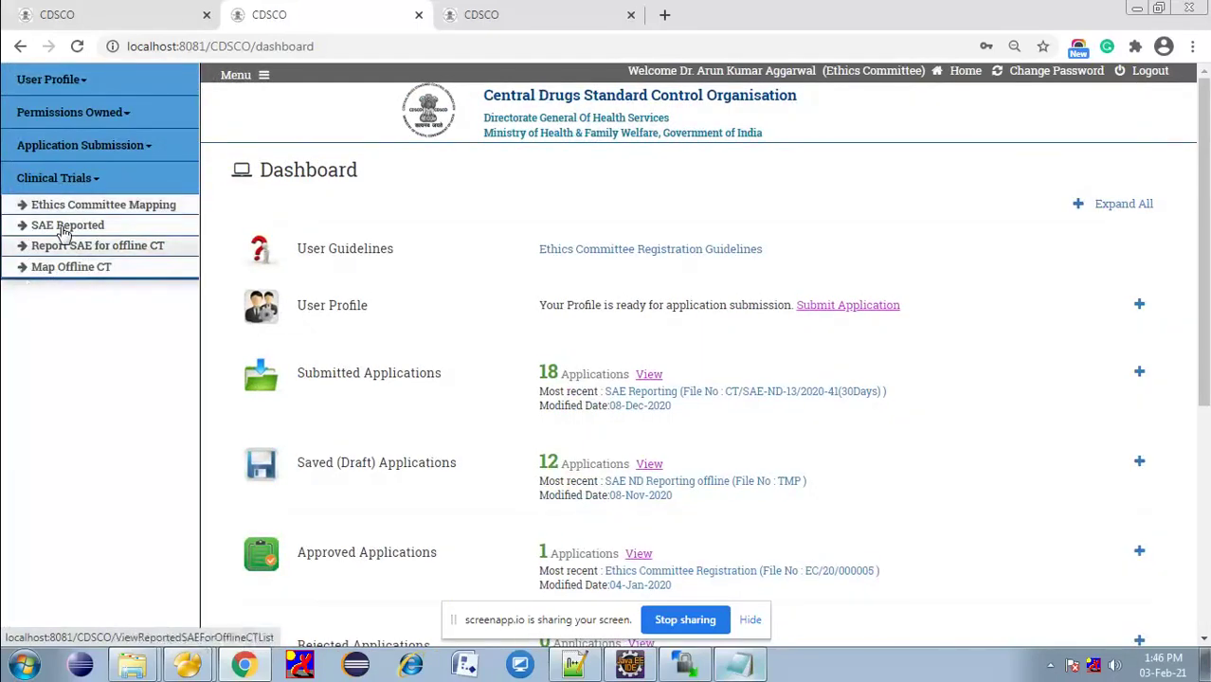
{"action": "left_click", "coordinate": [63, 229]}
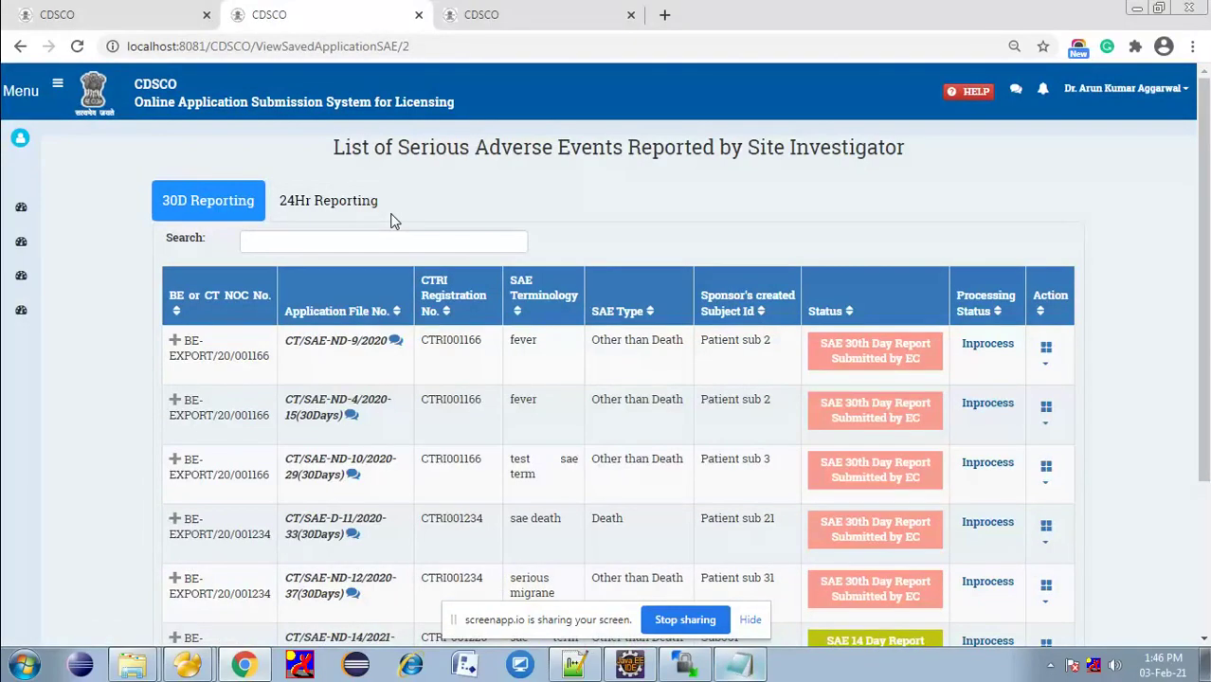
Step: Filter the SAE list by ND-14 and open the Action options for CT/SAE-ND-14
{"action": "left_click", "coordinate": [324, 243]}
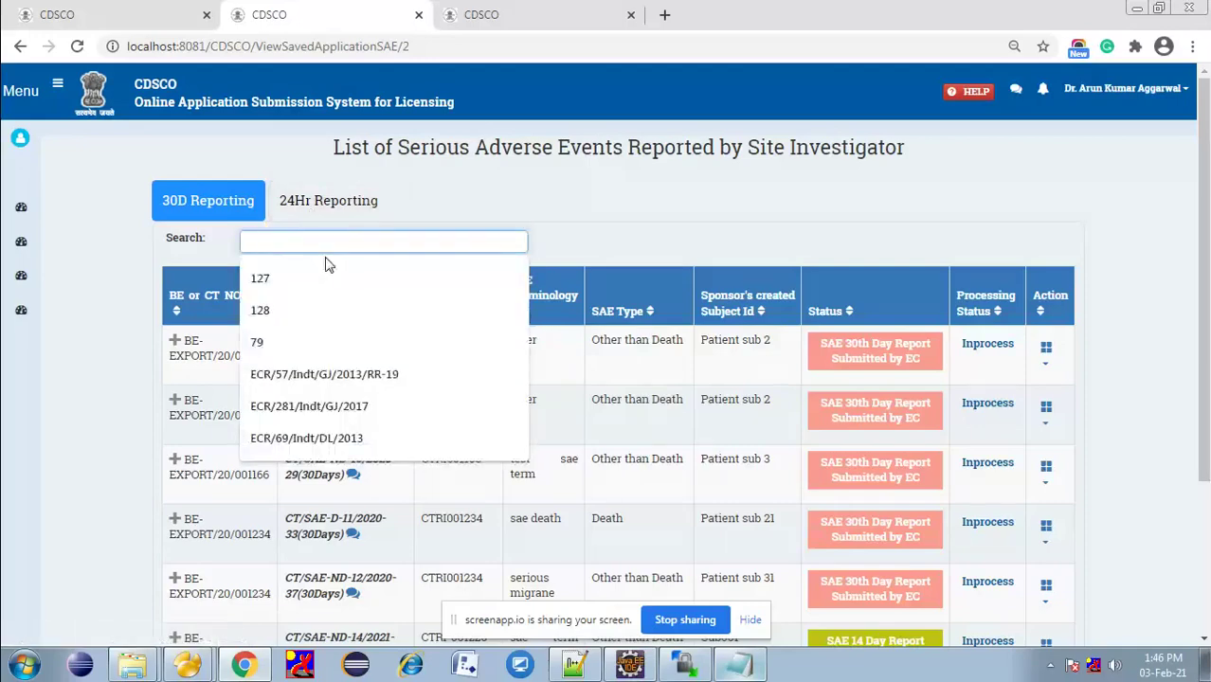
{"action": "type", "text": "ND-14"}
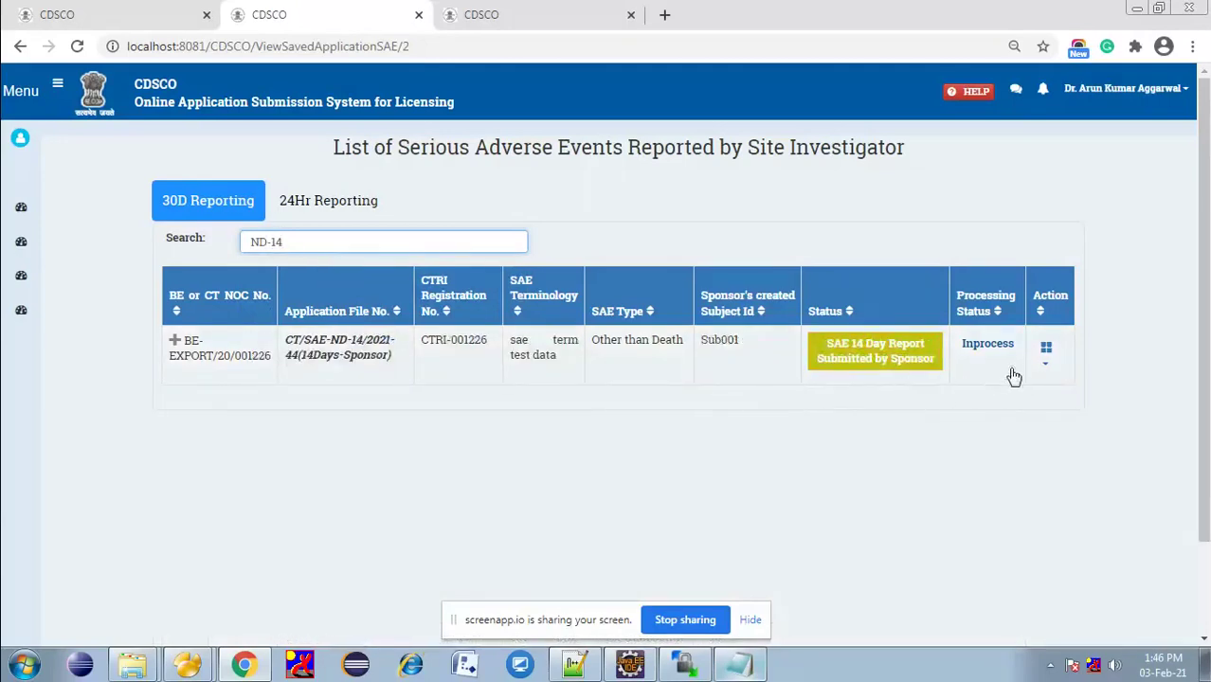
{"action": "left_click", "coordinate": [1047, 369]}
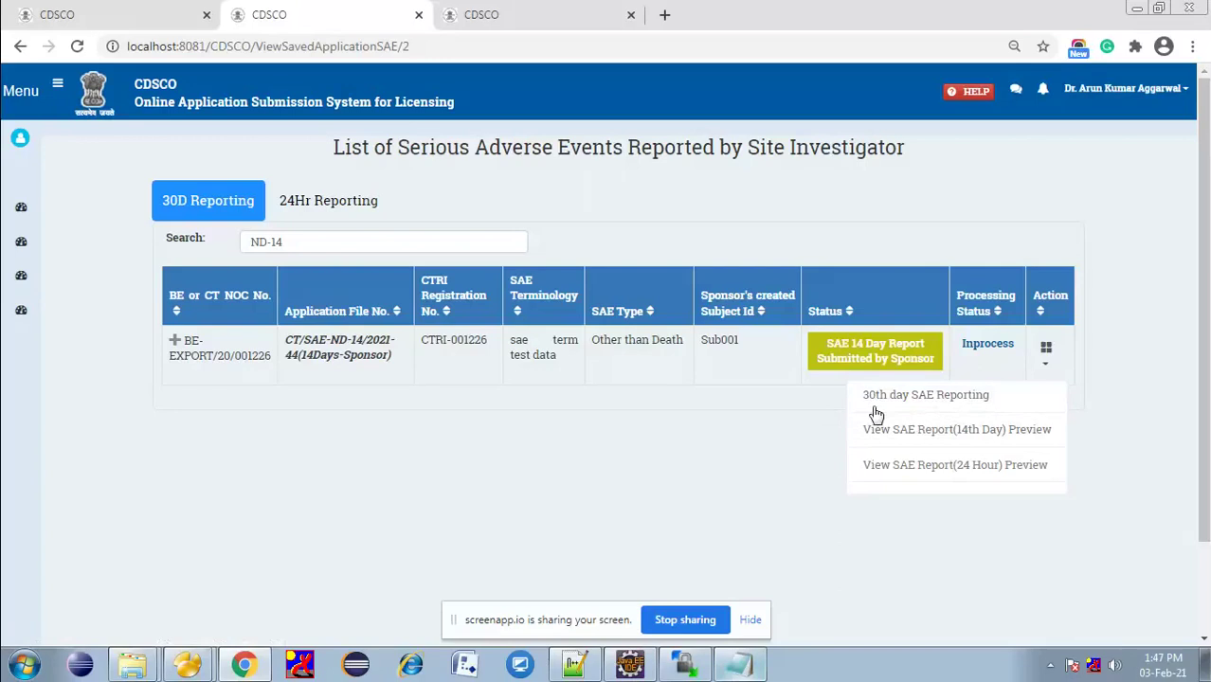
Step: Open 30th day SAE Reporting for ND-14 and scroll to Minutes of Meetings and Chairman Details
{"action": "left_click", "coordinate": [950, 403]}
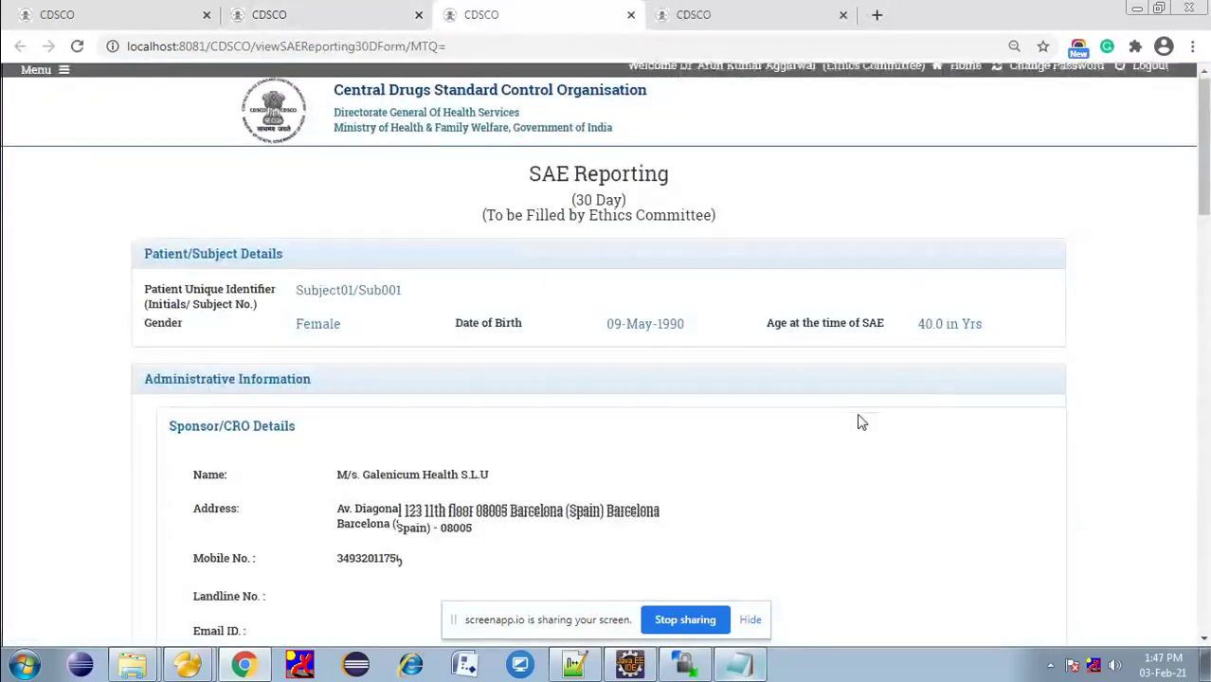
{"action": "scroll", "coordinate": [860, 422], "scroll_direction": "down", "scroll_amount": 6}
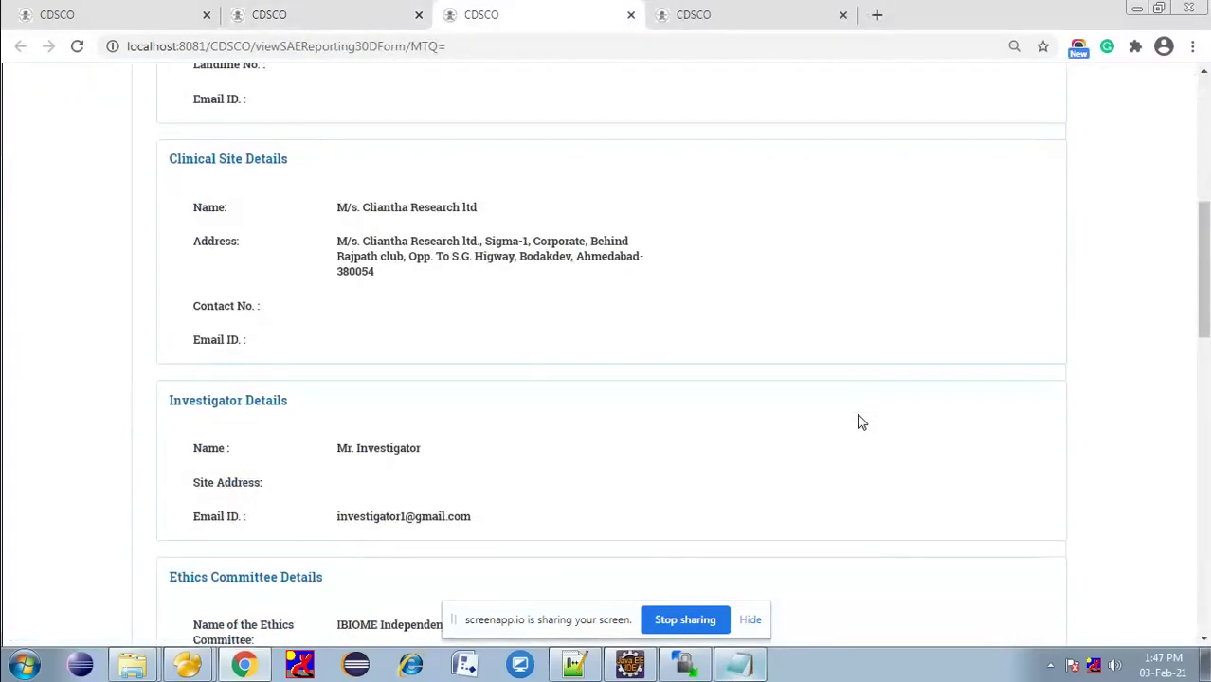
{"action": "scroll", "coordinate": [860, 422], "scroll_direction": "down", "scroll_amount": 4}
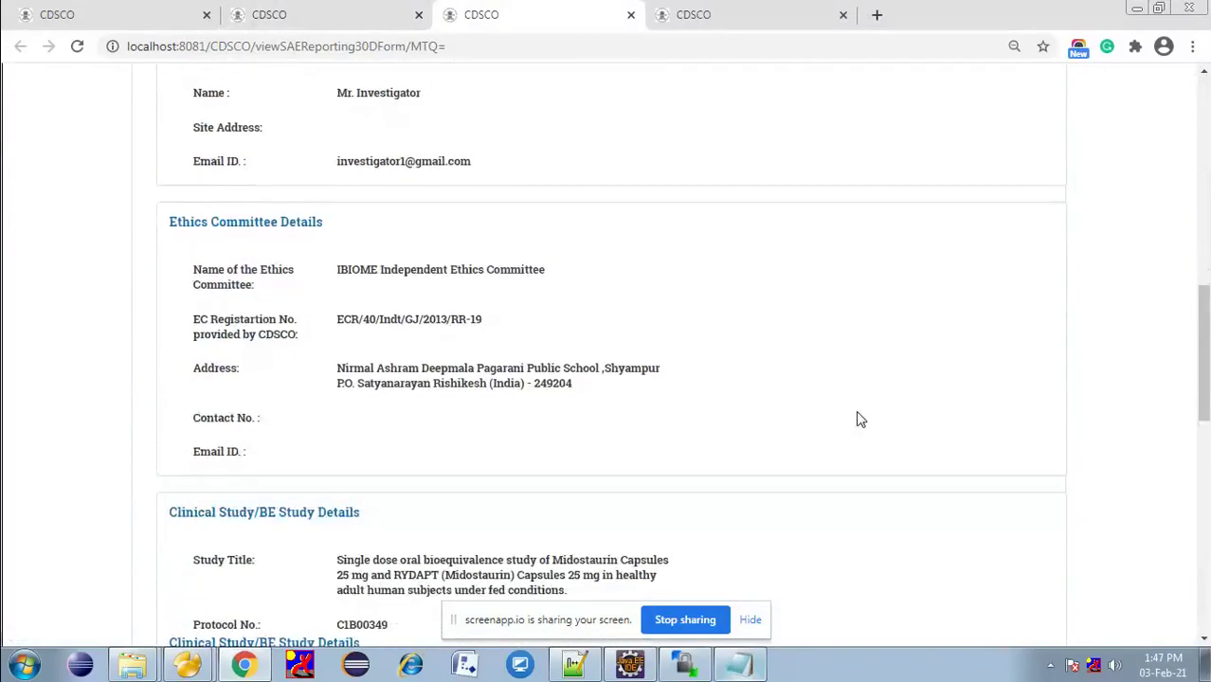
{"action": "scroll", "coordinate": [860, 420], "scroll_direction": "up", "scroll_amount": 1}
{"action": "scroll", "coordinate": [861, 420], "scroll_direction": "up", "scroll_amount": 2}
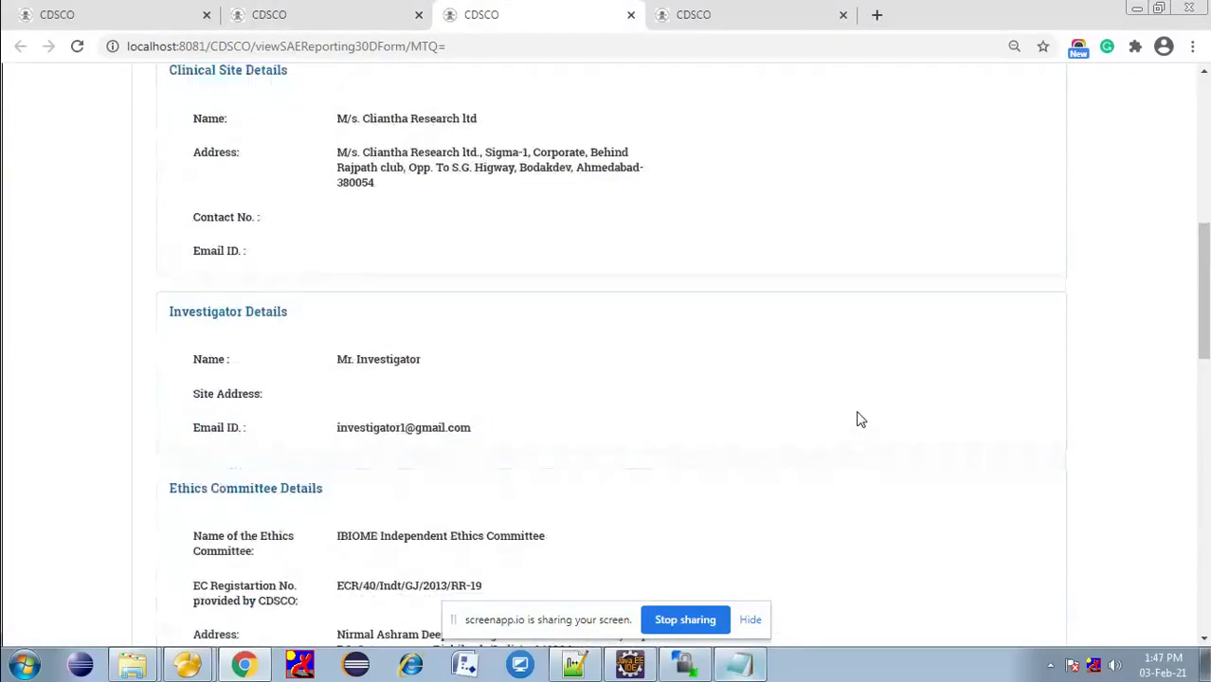
{"action": "scroll", "coordinate": [860, 420], "scroll_direction": "up", "scroll_amount": 2}
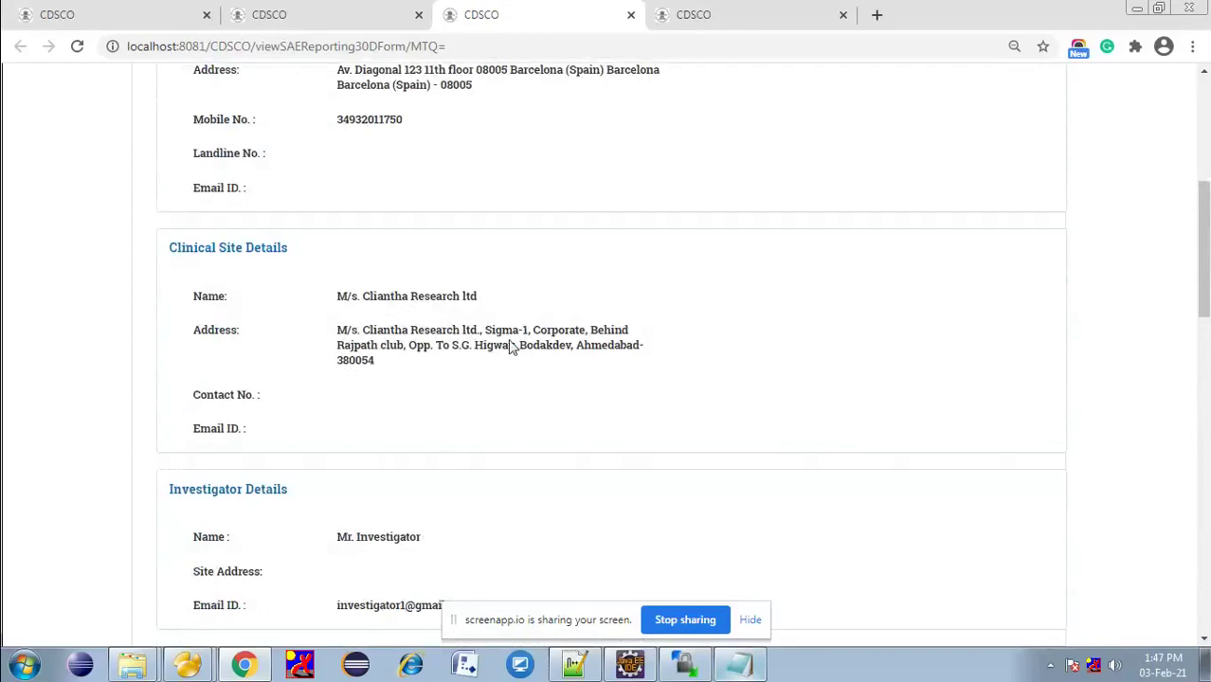
{"action": "scroll", "coordinate": [425, 415], "scroll_direction": "down", "scroll_amount": 3}
{"action": "scroll", "coordinate": [425, 415], "scroll_direction": "down", "scroll_amount": 5}
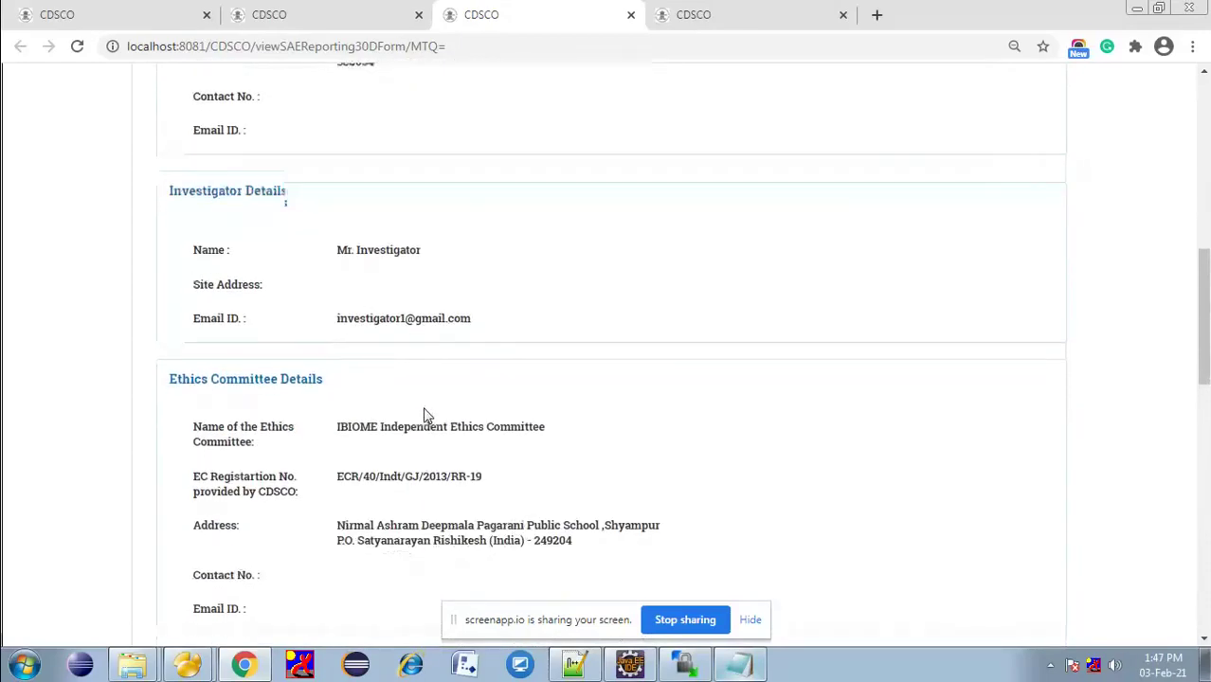
{"action": "scroll", "coordinate": [426, 415], "scroll_direction": "down", "scroll_amount": 2}
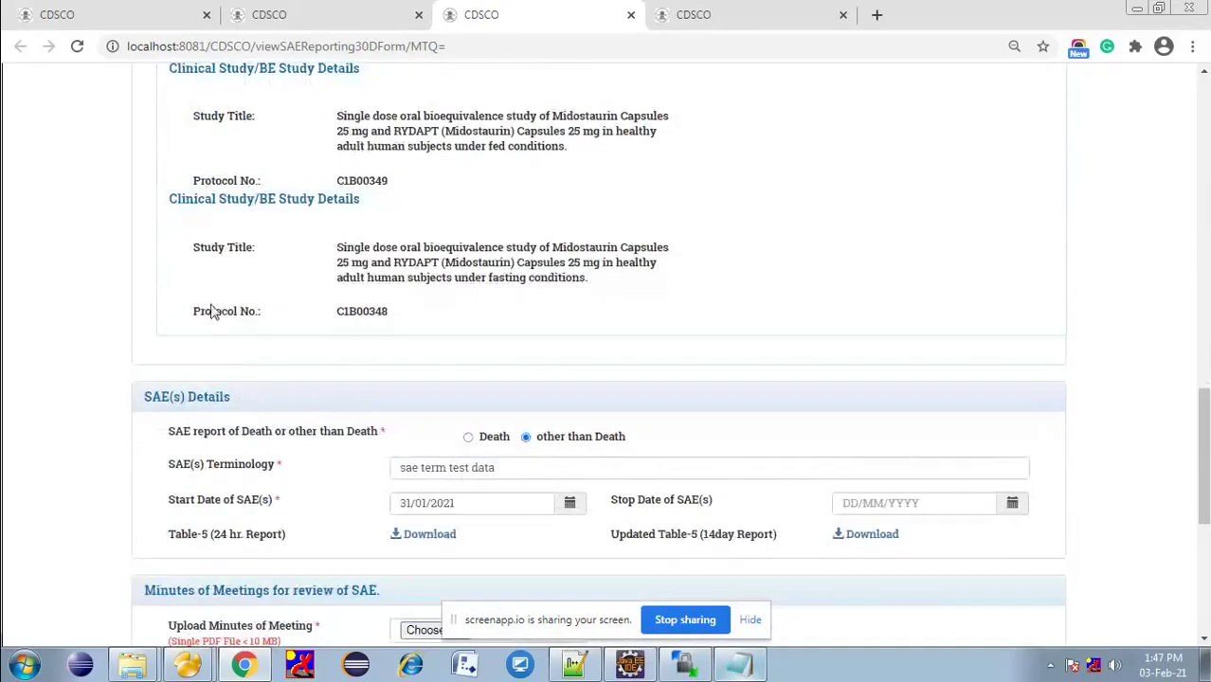
{"action": "scroll", "coordinate": [418, 305], "scroll_direction": "down", "scroll_amount": 2}
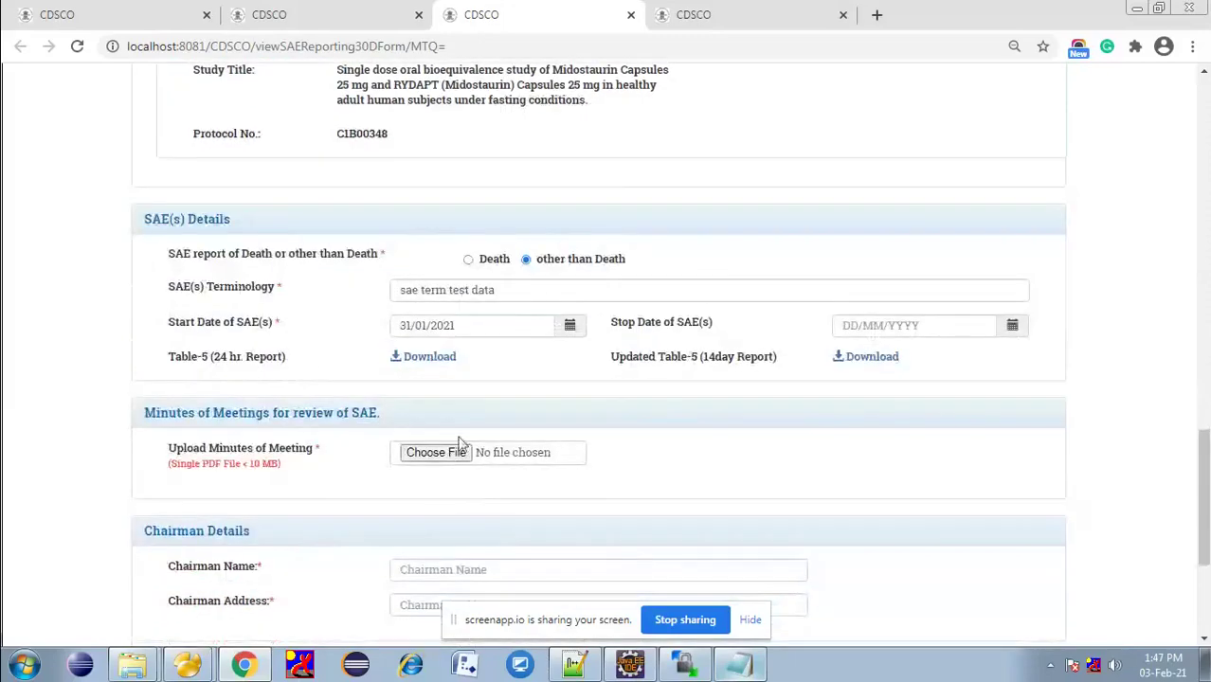
{"action": "scroll", "coordinate": [455, 291], "scroll_direction": "down", "scroll_amount": 1}
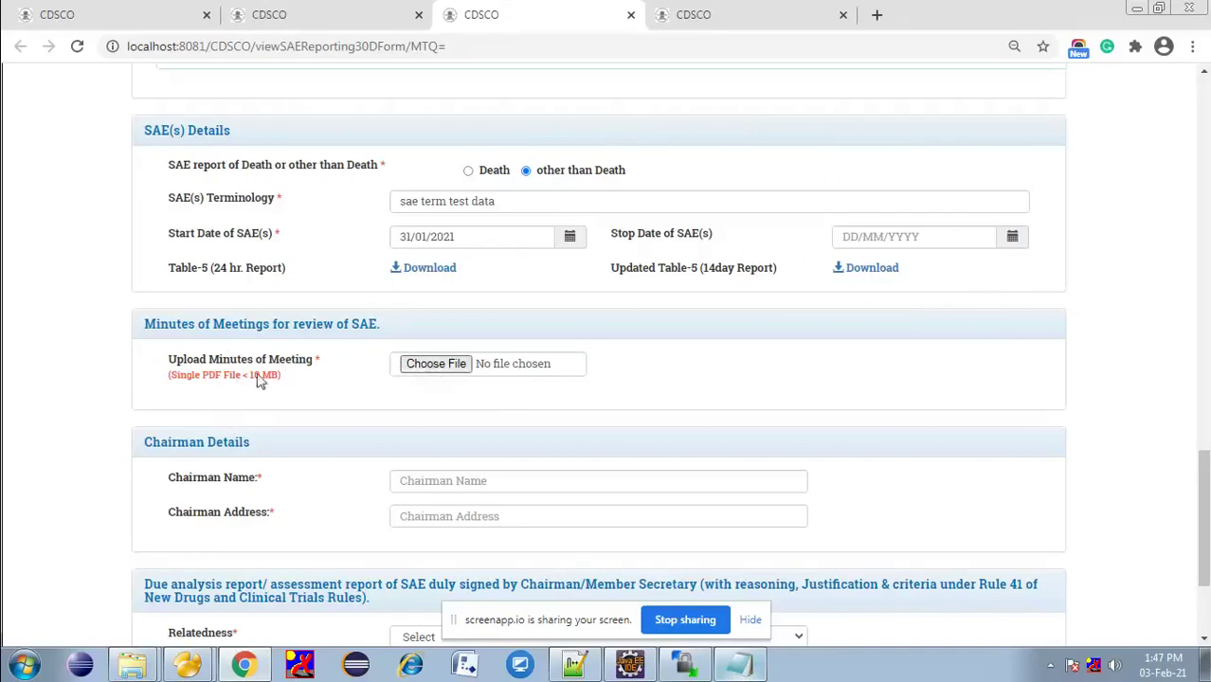
Step: Attach WrittenConfirmation (14).pdf as meeting minutes and fill in the chairman's name and saved address
{"action": "left_click", "coordinate": [452, 370]}
{"action": "double_click", "coordinate": [1000, 318]}
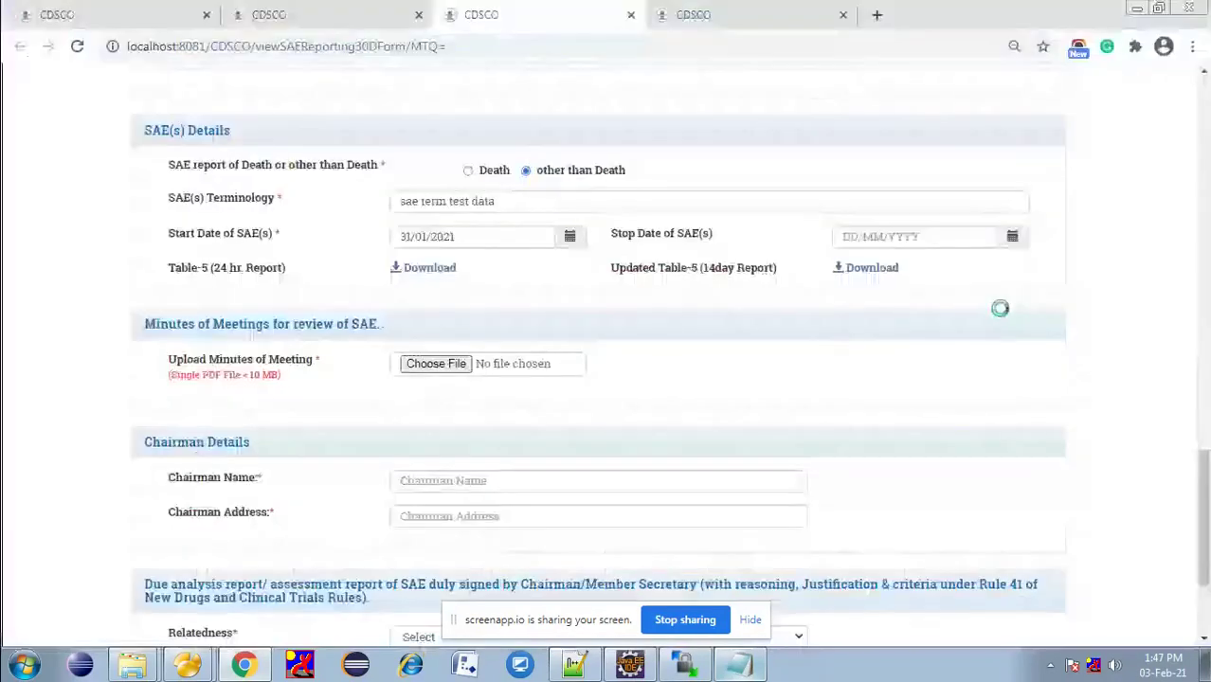
{"action": "left_click", "coordinate": [531, 488]}
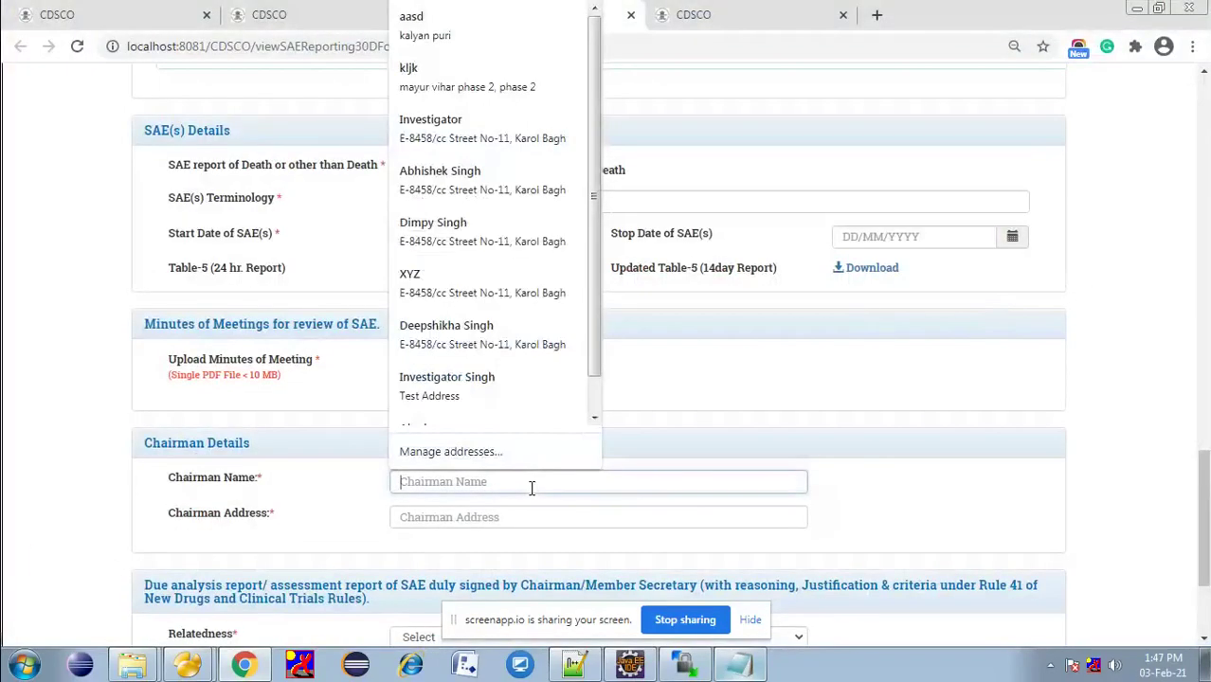
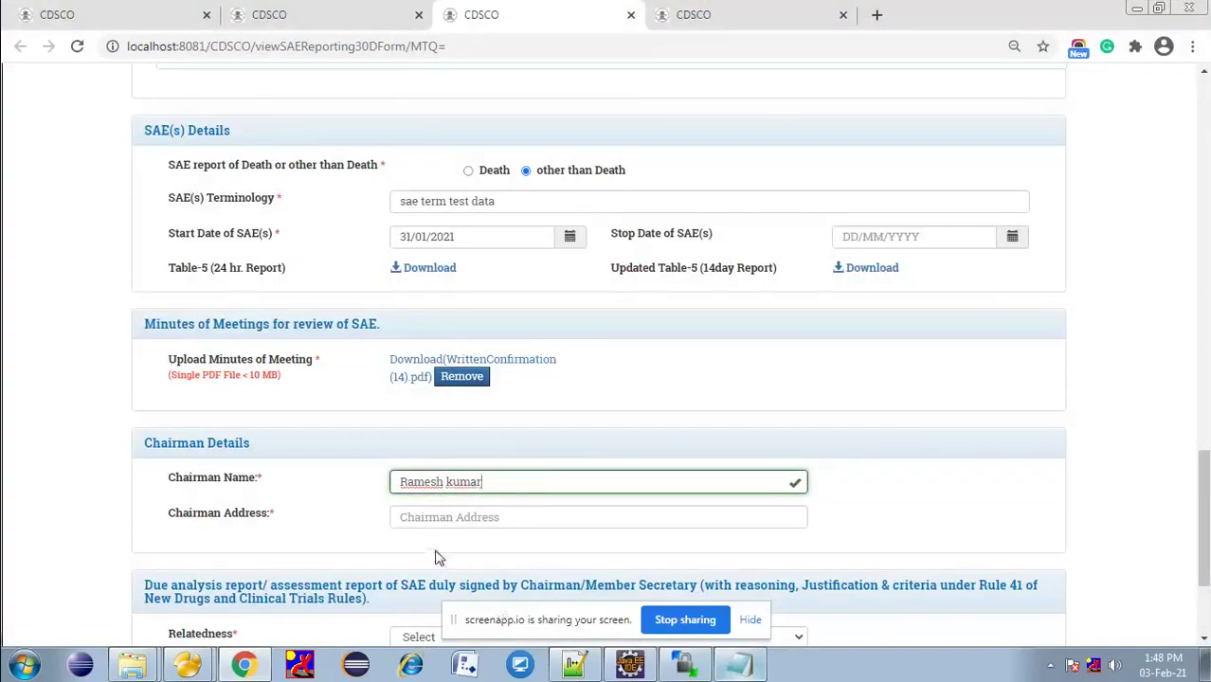
{"action": "left_click", "coordinate": [462, 515]}
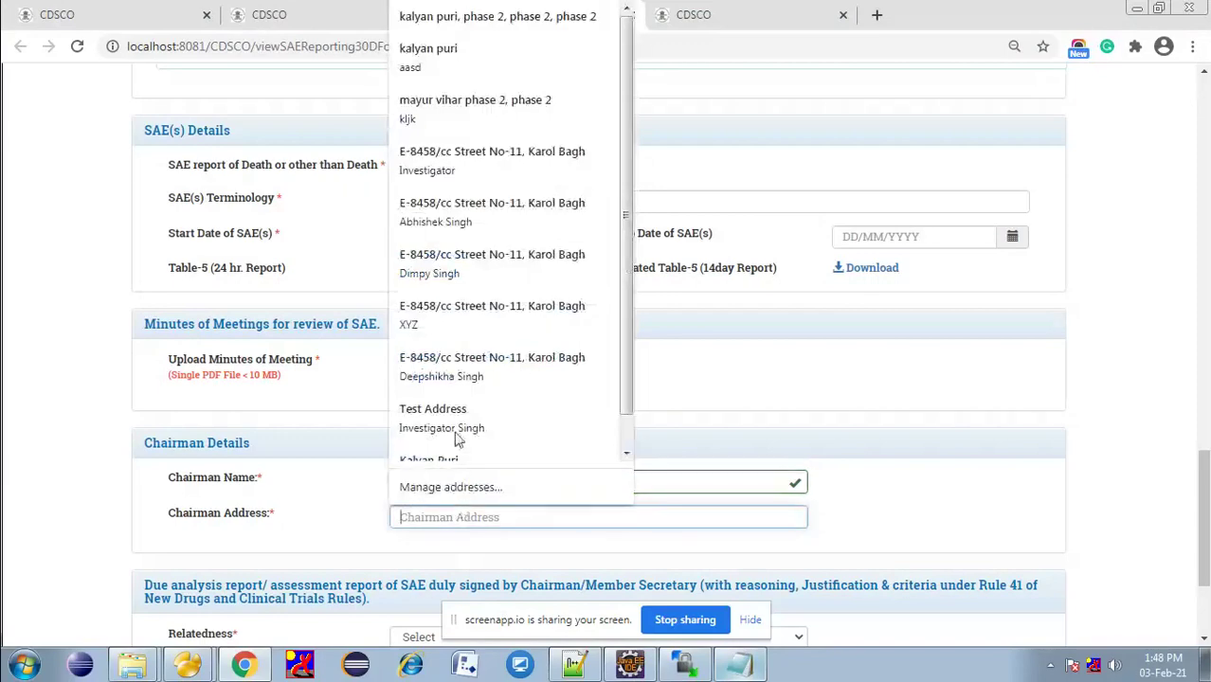
{"action": "left_click", "coordinate": [458, 365]}
{"action": "scroll", "coordinate": [486, 372], "scroll_direction": "down", "scroll_amount": 2}
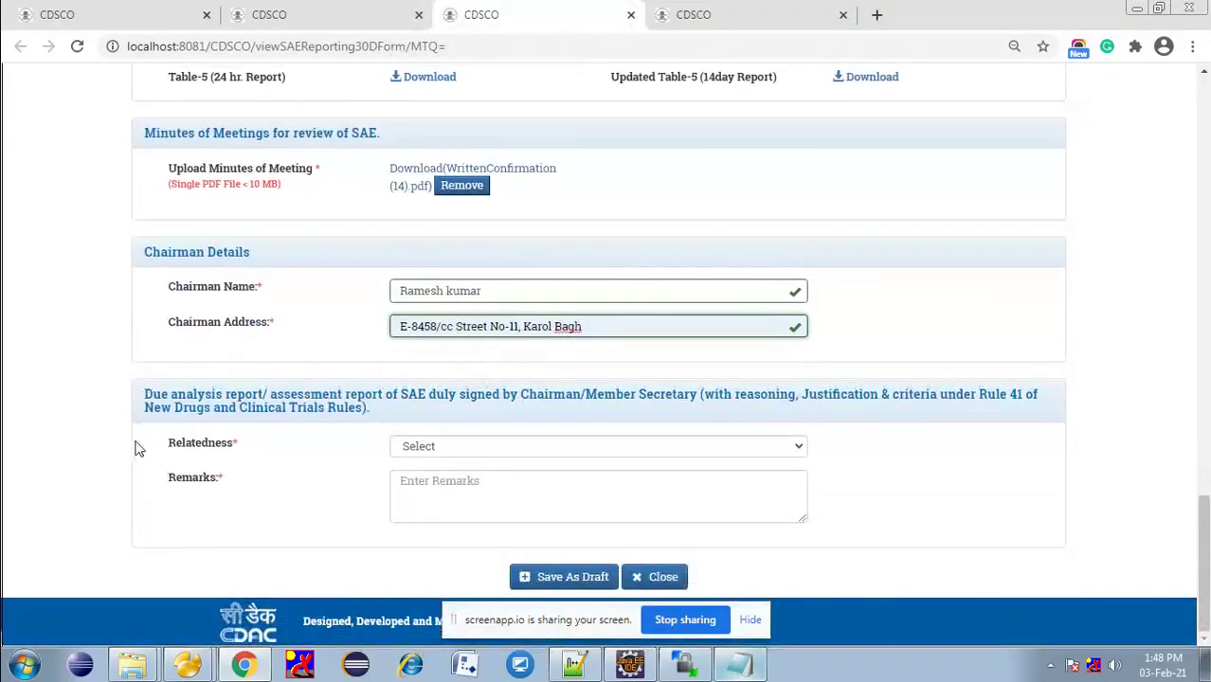
Step: Set the report type to concomitant medication adverse effects and Relatedness to Others
{"action": "left_click", "coordinate": [443, 449]}
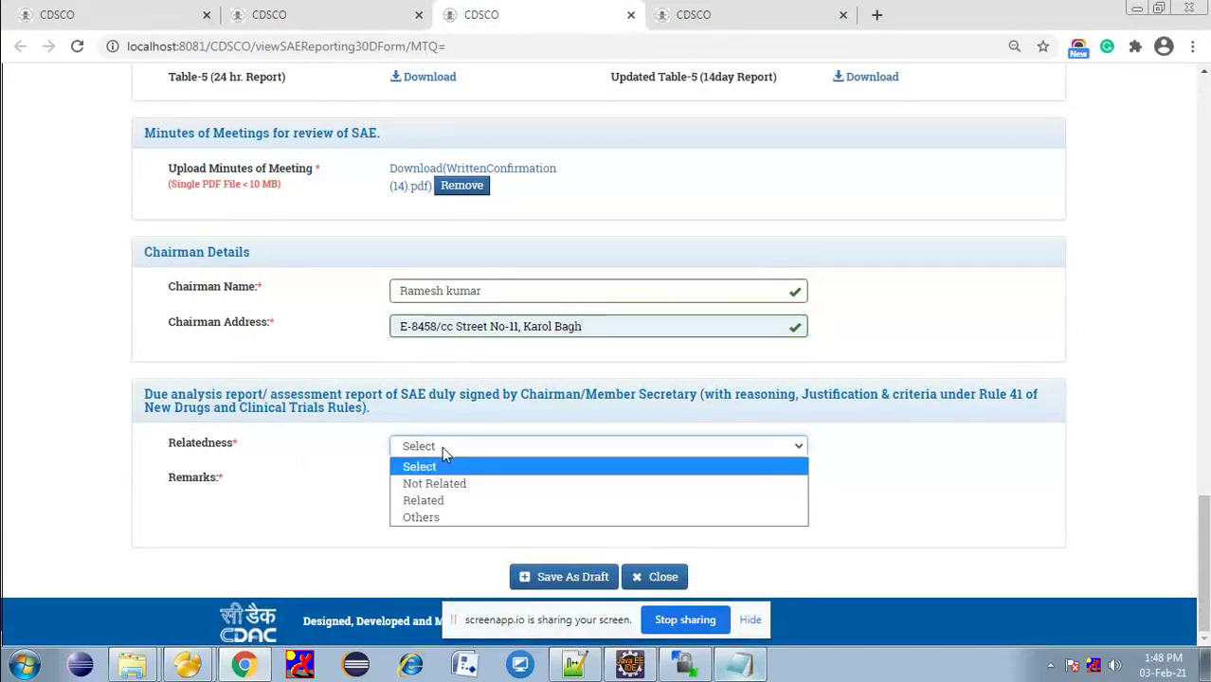
{"action": "left_click", "coordinate": [449, 501]}
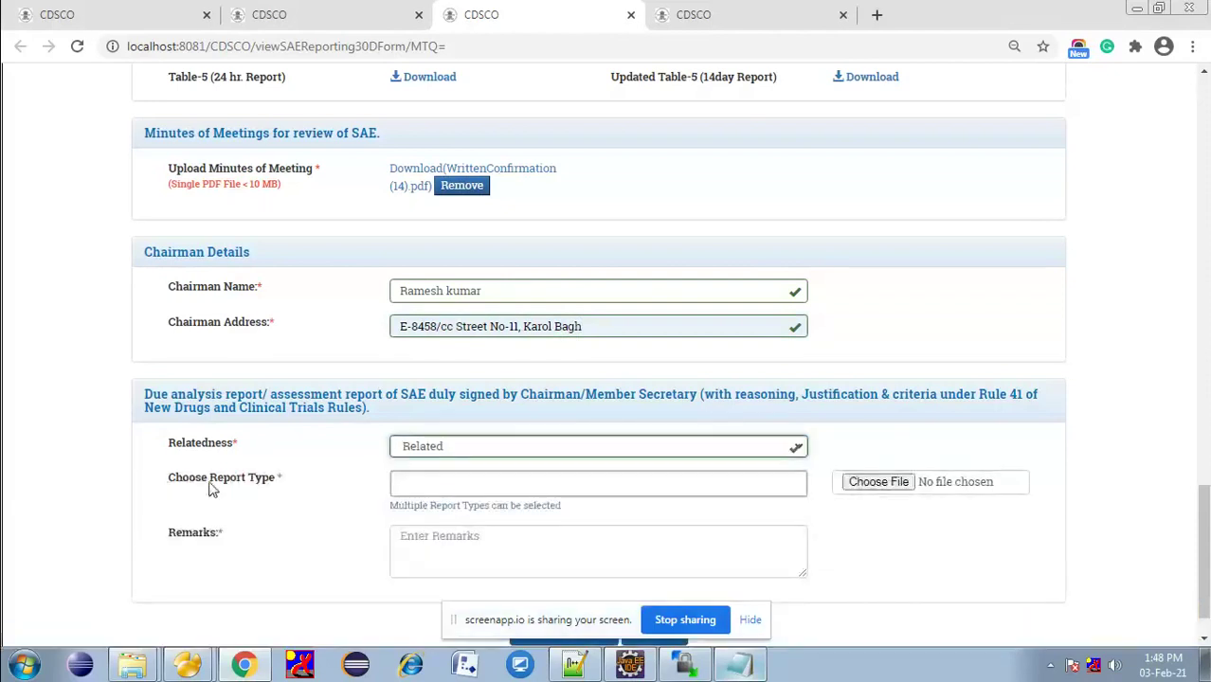
{"action": "left_click", "coordinate": [416, 481]}
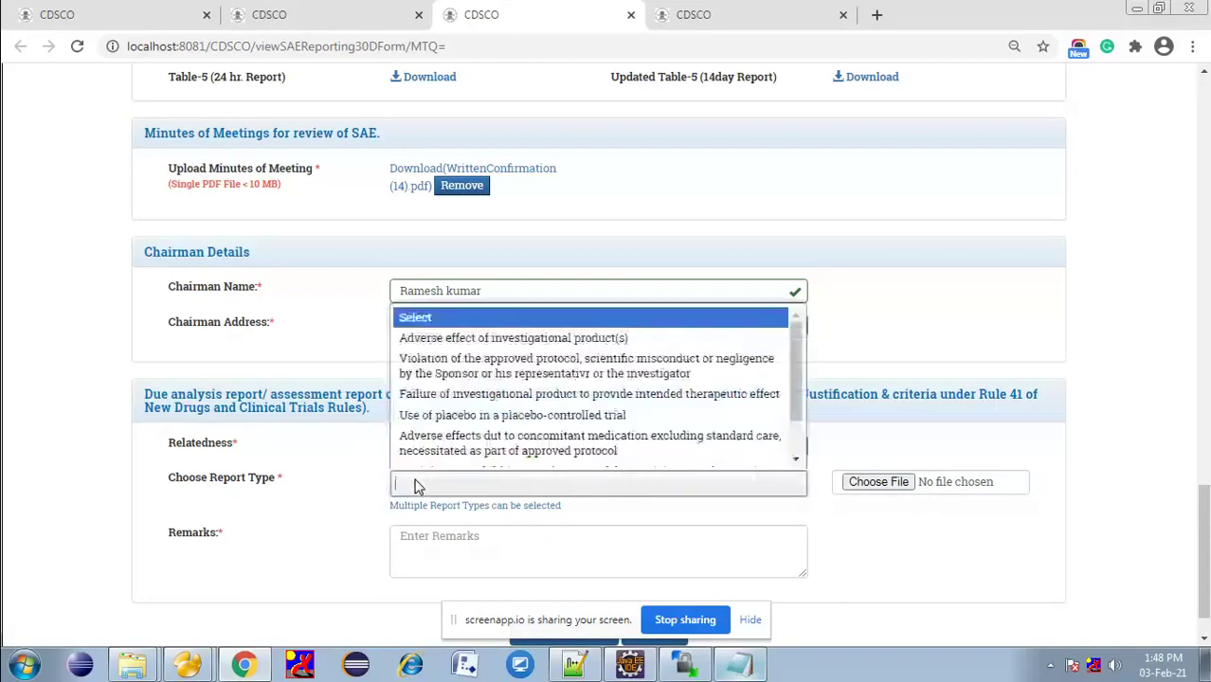
{"action": "left_click", "coordinate": [419, 438]}
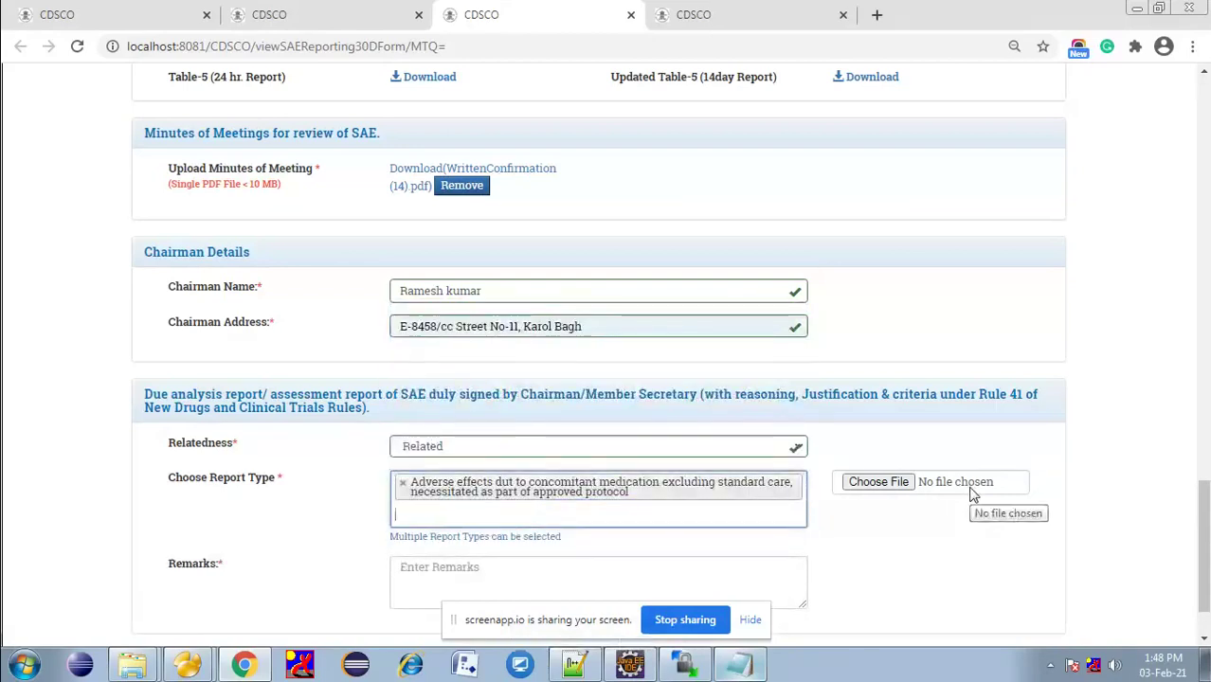
{"action": "left_click", "coordinate": [494, 450]}
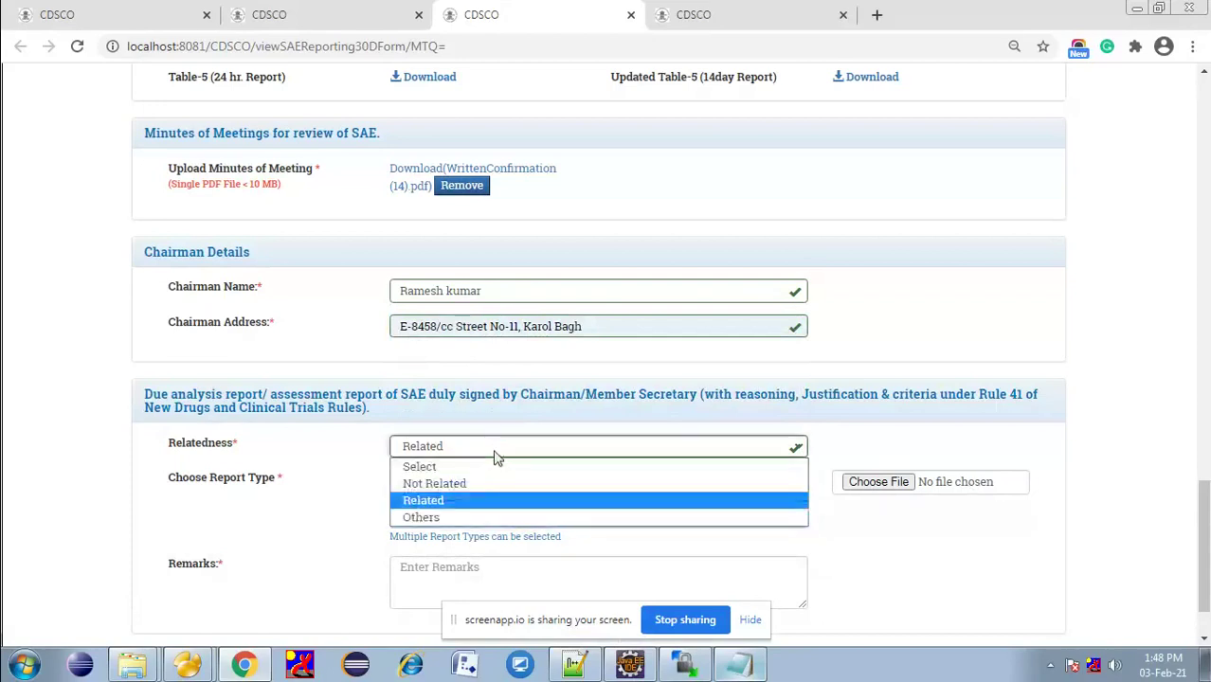
{"action": "left_click", "coordinate": [438, 518]}
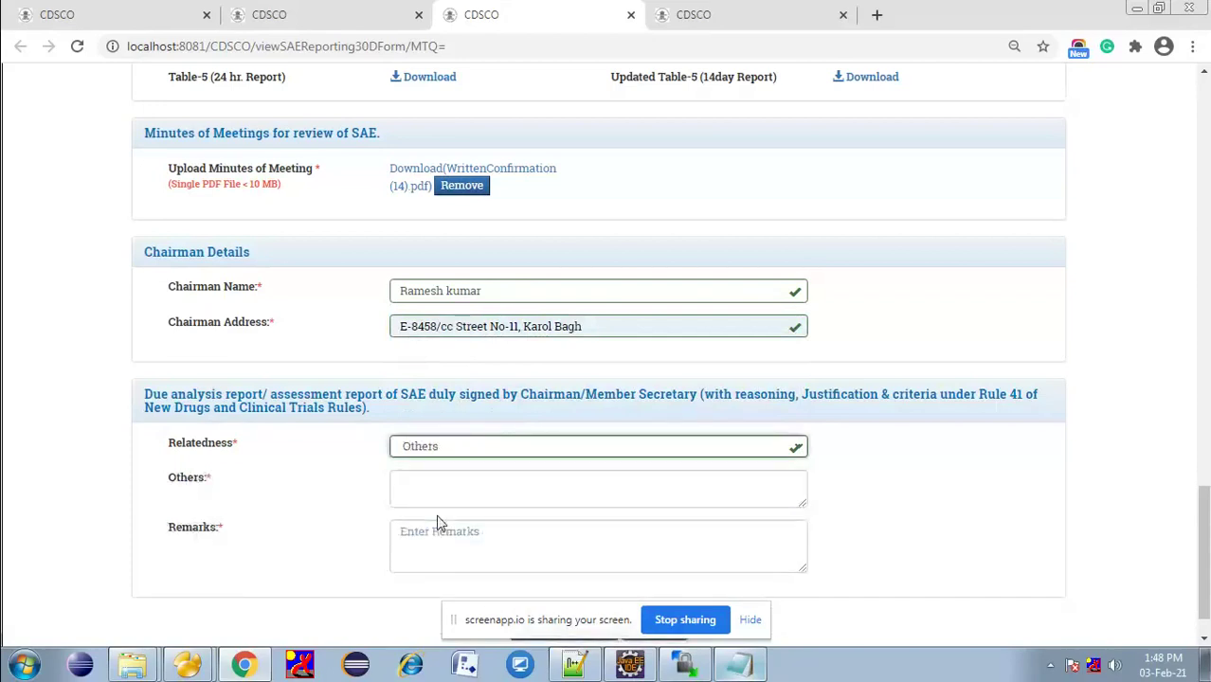
Step: Enter 'others remarks' as the Others explanation and 'all details are ok' as Remarks
{"action": "left_click", "coordinate": [626, 503]}
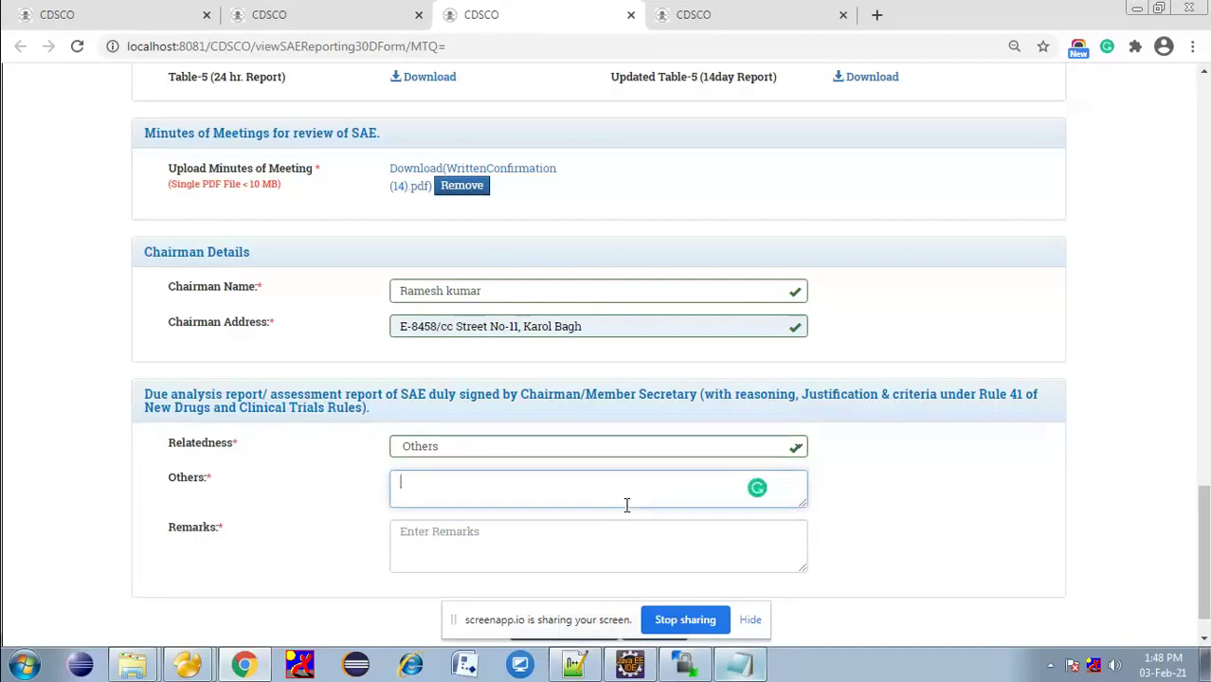
{"action": "type", "text": "oo"}
{"action": "key", "text": "BackSpace"}
{"action": "key", "text": "BackSpace"}
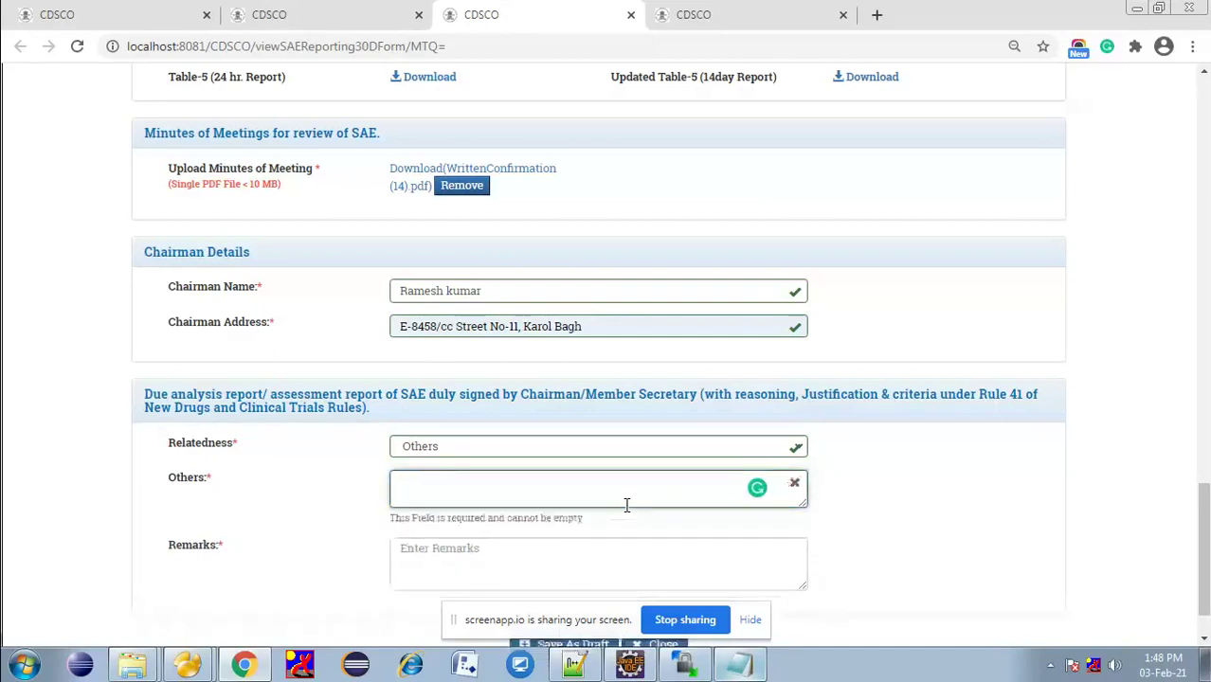
{"action": "type", "text": "others remarks"}
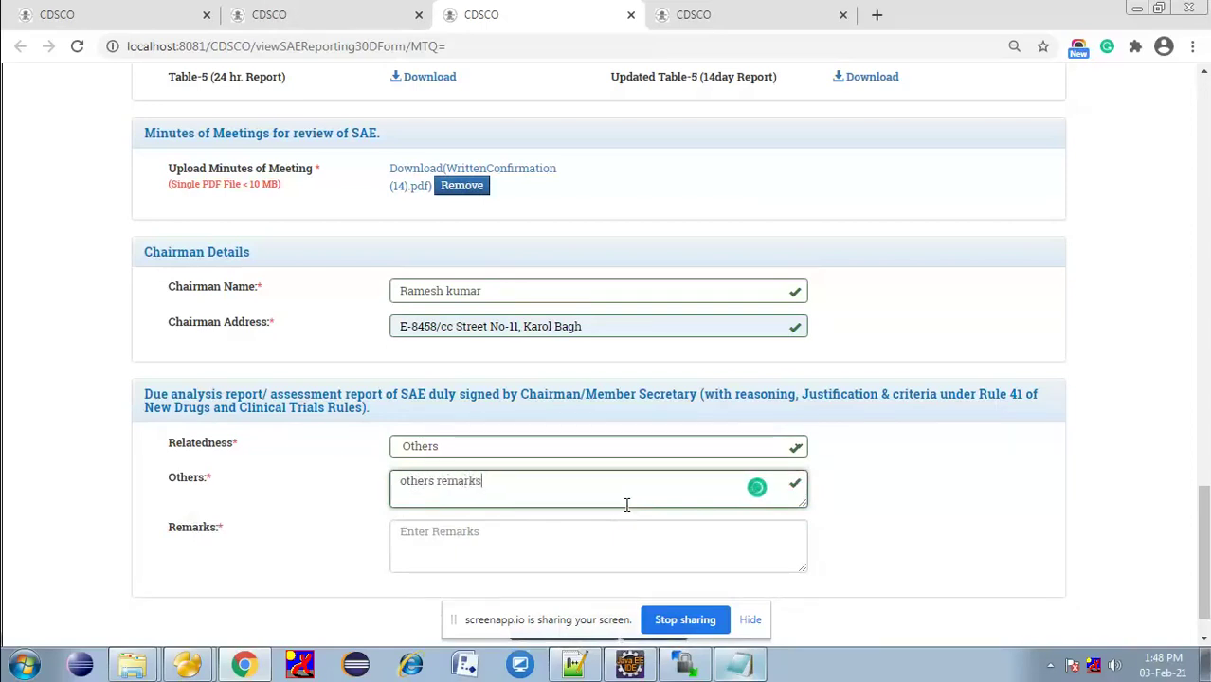
{"action": "left_click", "coordinate": [477, 532]}
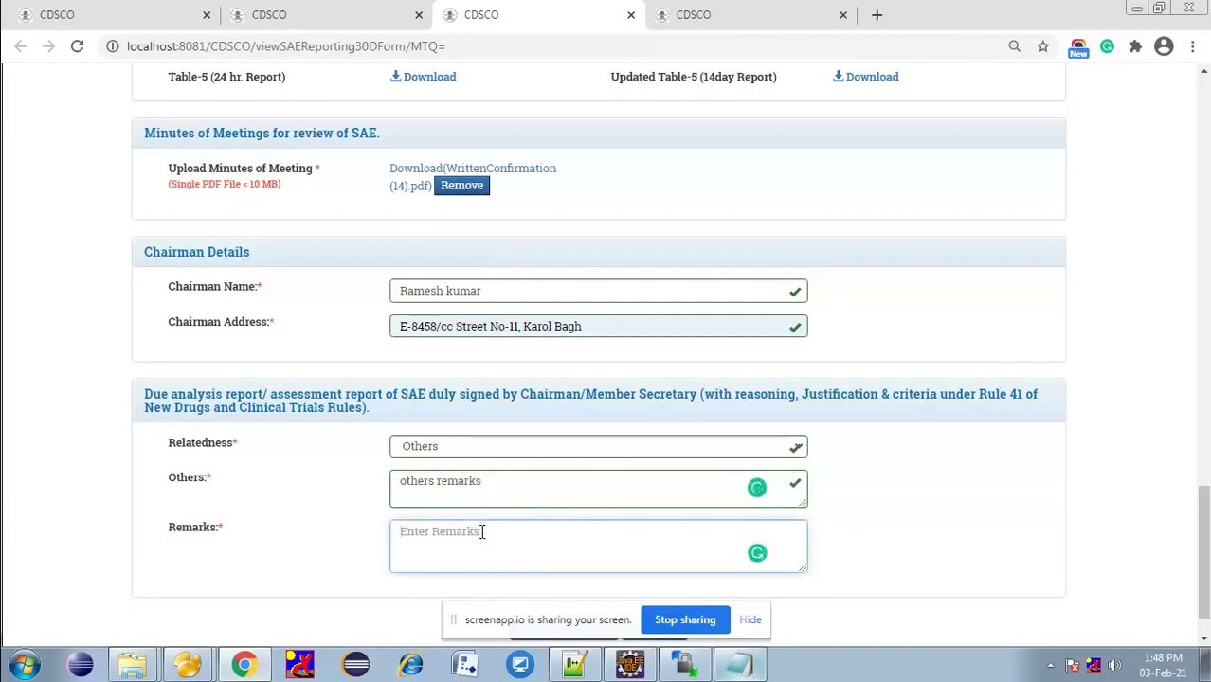
{"action": "type", "text": "a"}
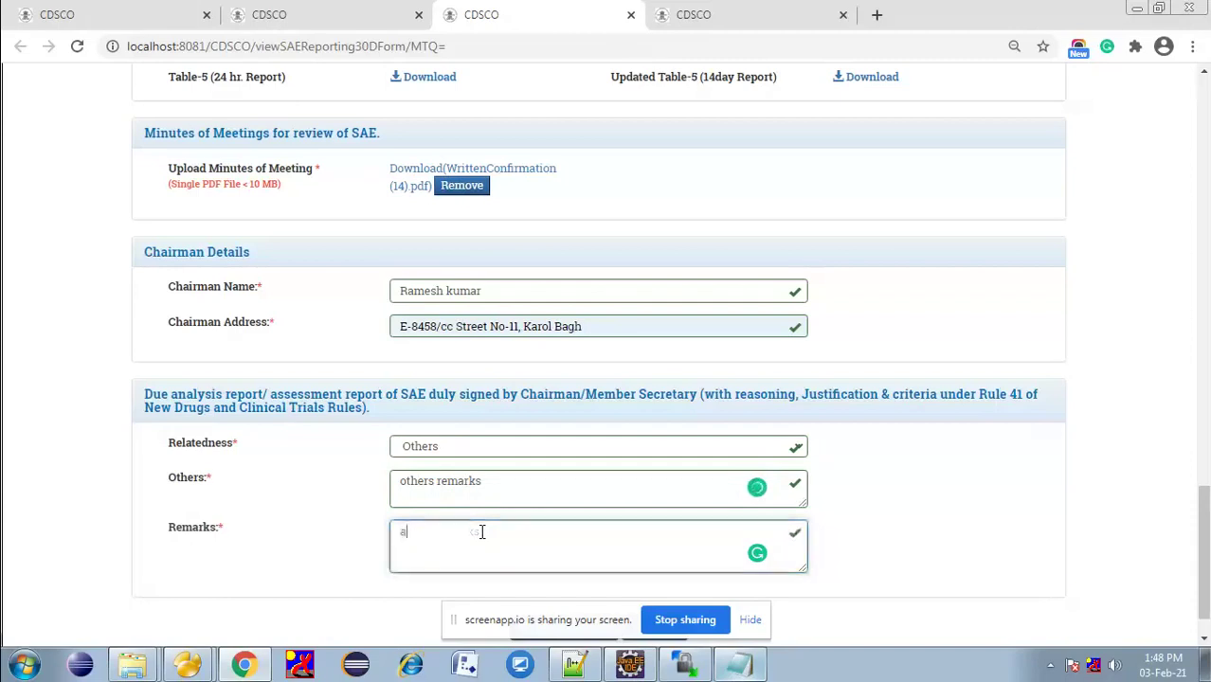
{"action": "type", "text": "ll details a"}
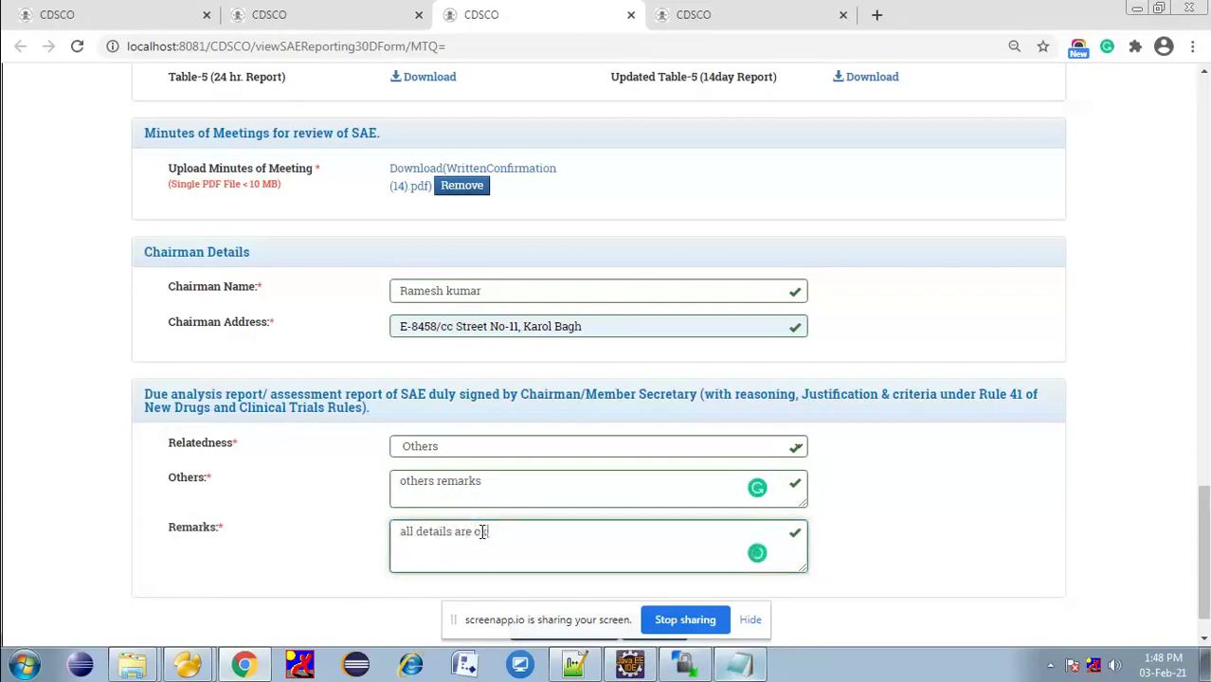
{"action": "type", "text": "re ok"}
{"action": "scroll", "coordinate": [657, 379], "scroll_direction": "down", "scroll_amount": 2}
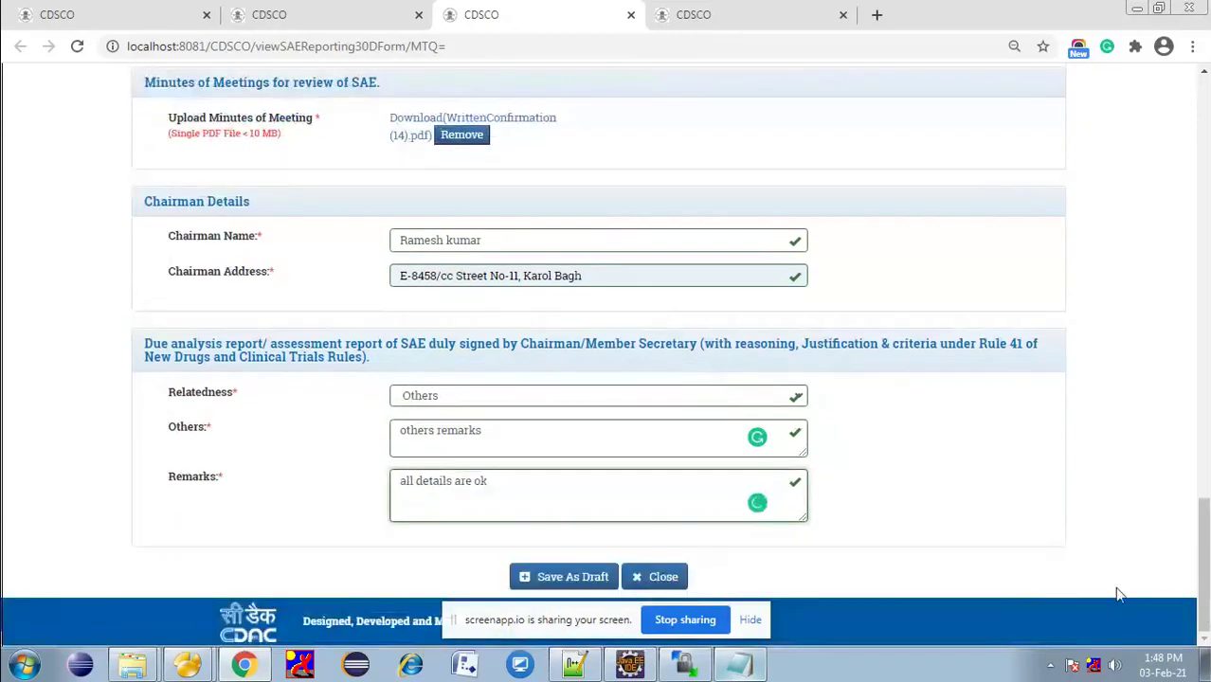
Step: Save the 30-day form as a draft, then search ND-14 and open its Action menu
{"action": "left_click", "coordinate": [582, 580]}
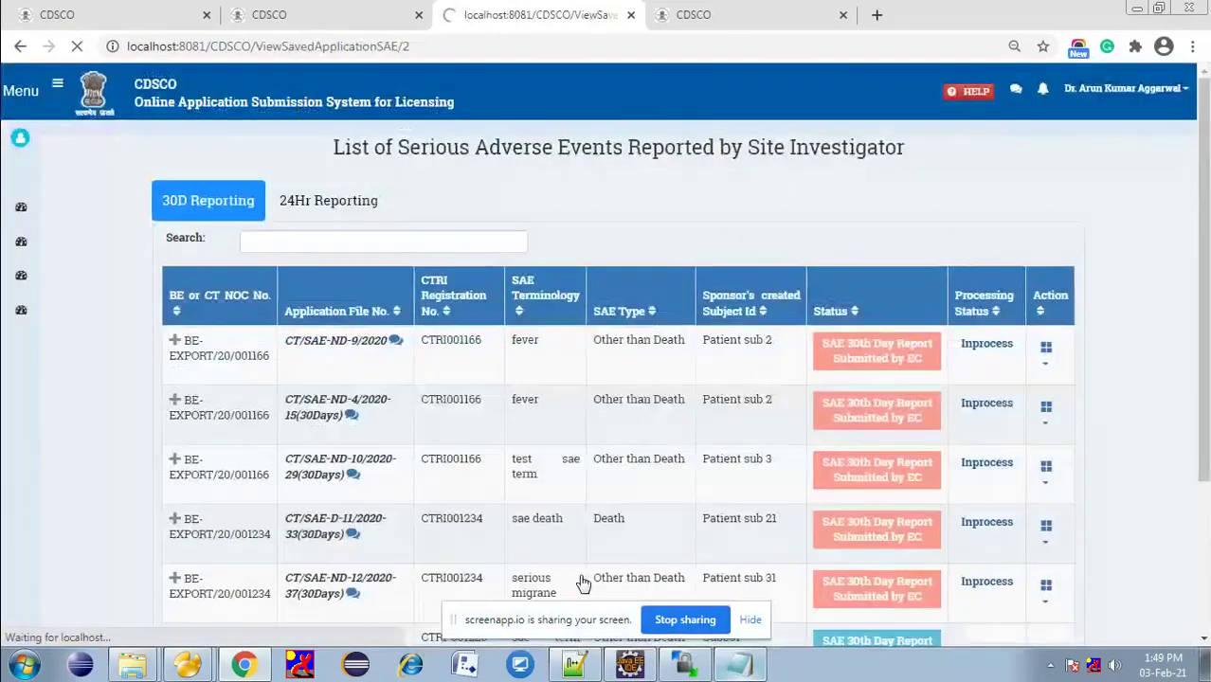
{"action": "left_click", "coordinate": [299, 241]}
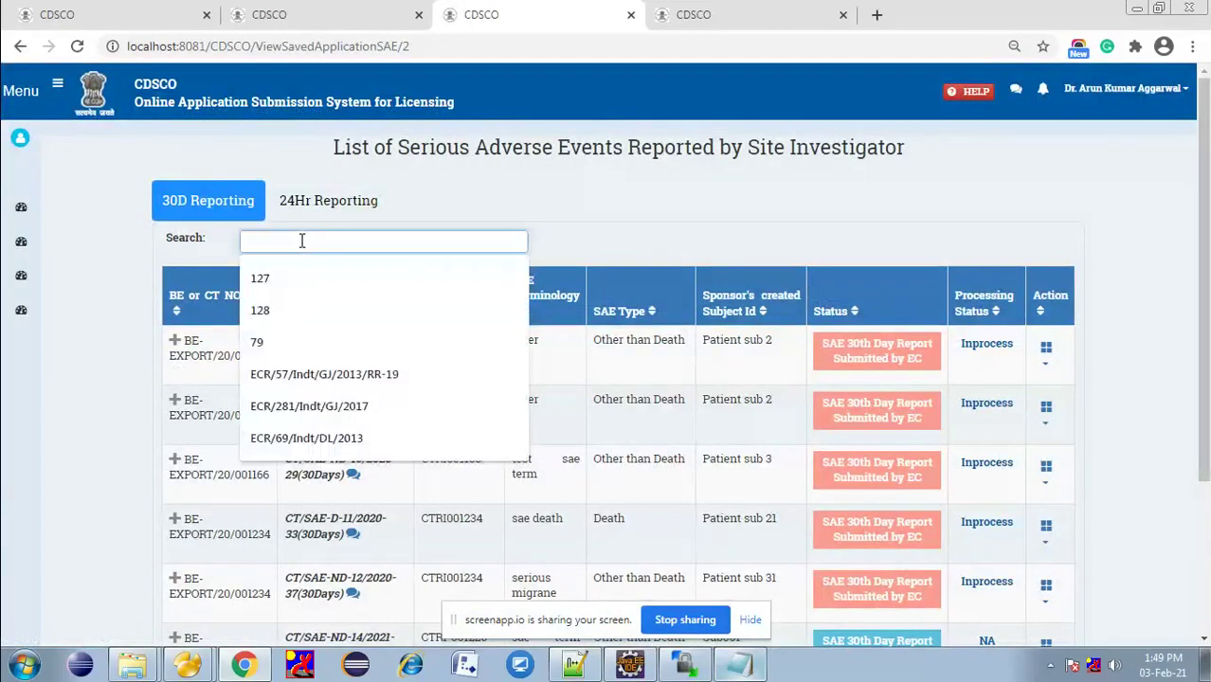
{"action": "type", "text": "ND-"}
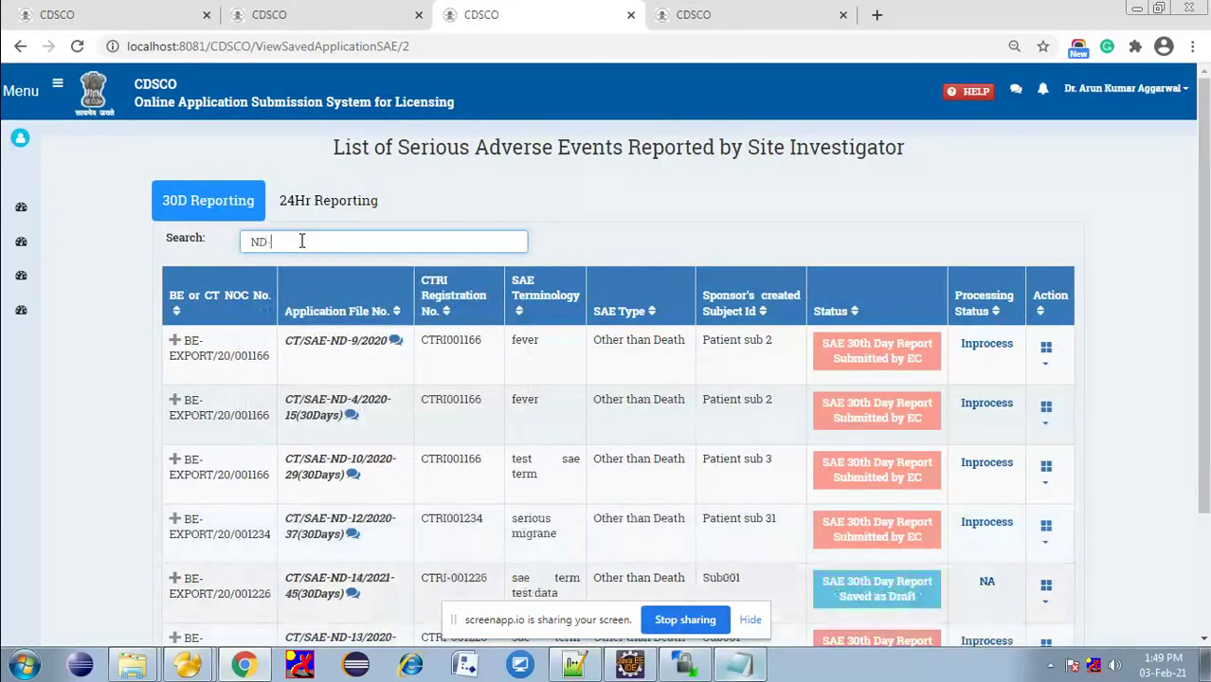
{"action": "type", "text": "14"}
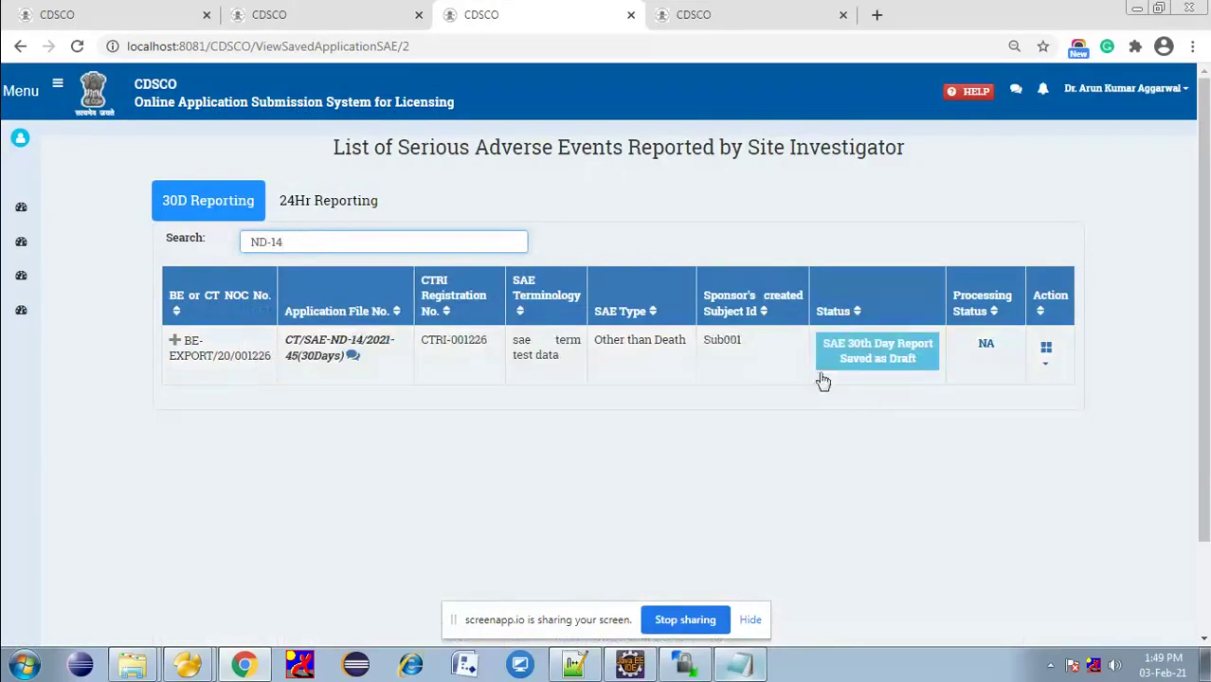
{"action": "left_click", "coordinate": [1046, 372]}
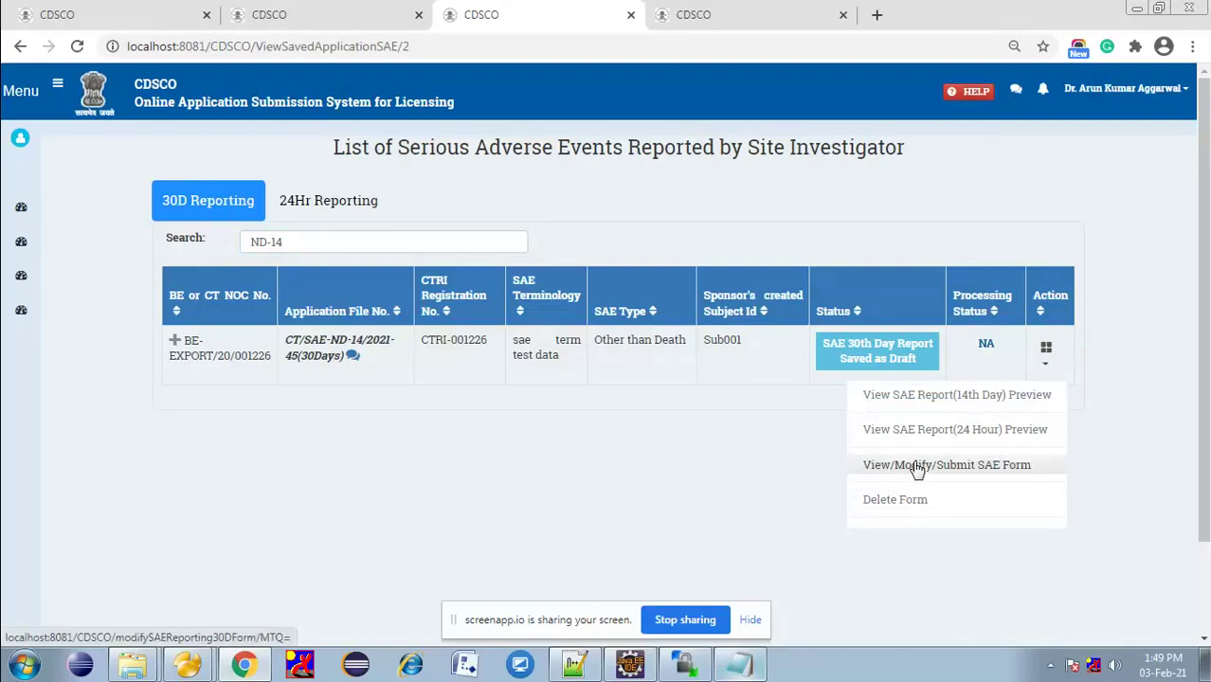
Step: Open the ND-14 draft via View/Modify/Submit SAE Form and submit it
{"action": "left_click", "coordinate": [916, 471]}
{"action": "scroll", "coordinate": [830, 426], "scroll_direction": "down", "scroll_amount": 4}
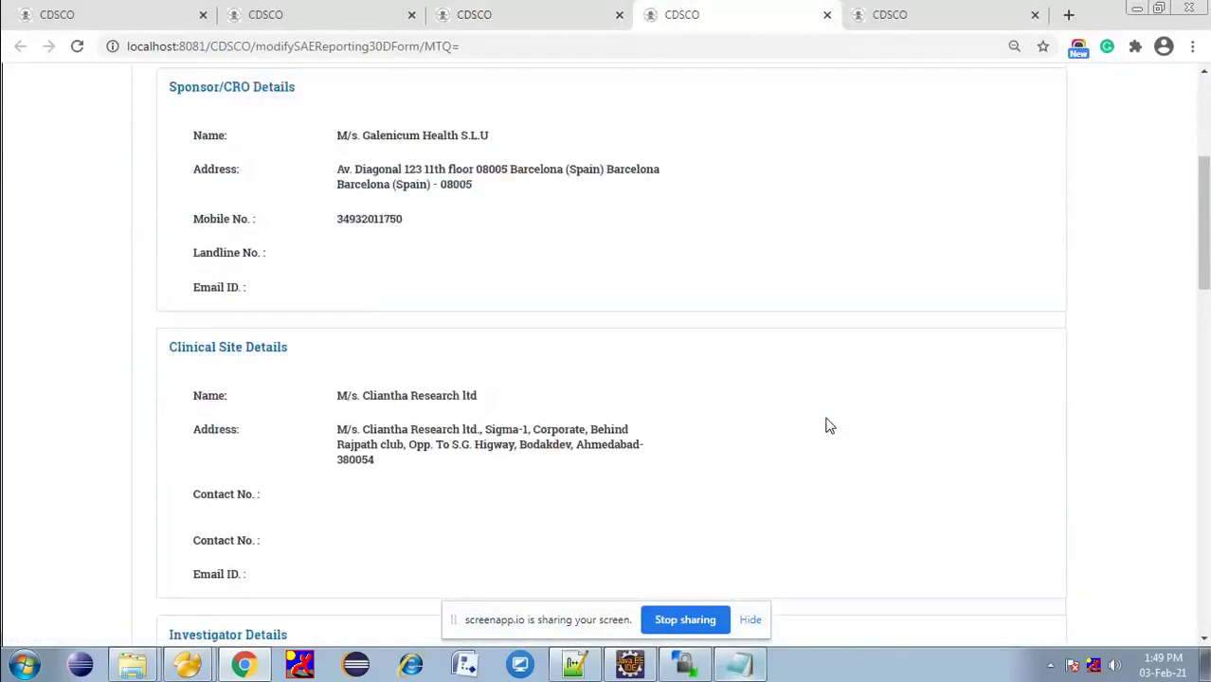
{"action": "scroll", "coordinate": [830, 425], "scroll_direction": "down", "scroll_amount": 15}
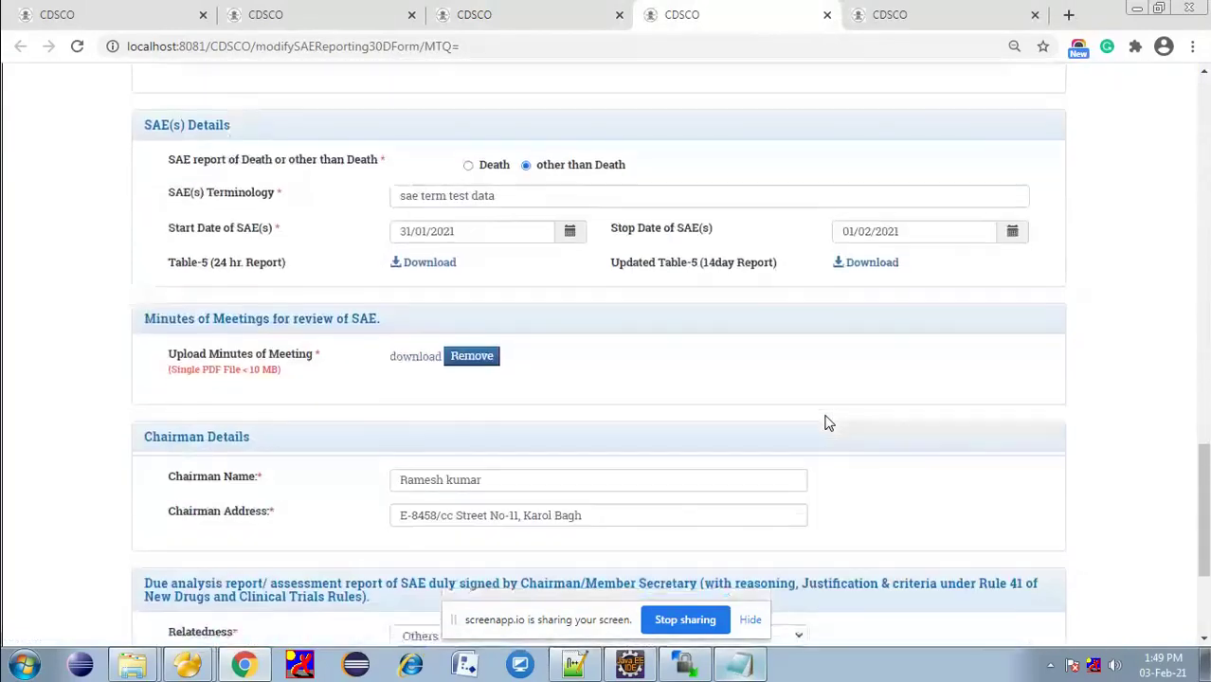
{"action": "scroll", "coordinate": [825, 423], "scroll_direction": "down", "scroll_amount": 1}
{"action": "scroll", "coordinate": [863, 466], "scroll_direction": "down", "scroll_amount": 2}
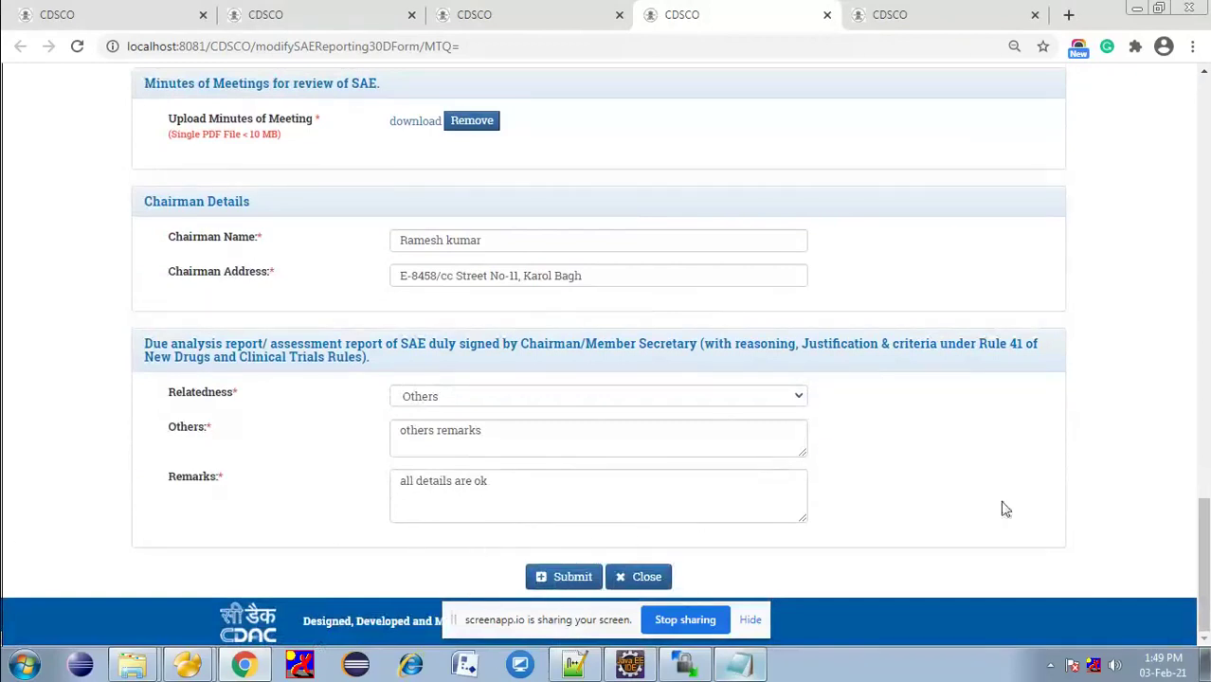
{"action": "left_click", "coordinate": [572, 584]}
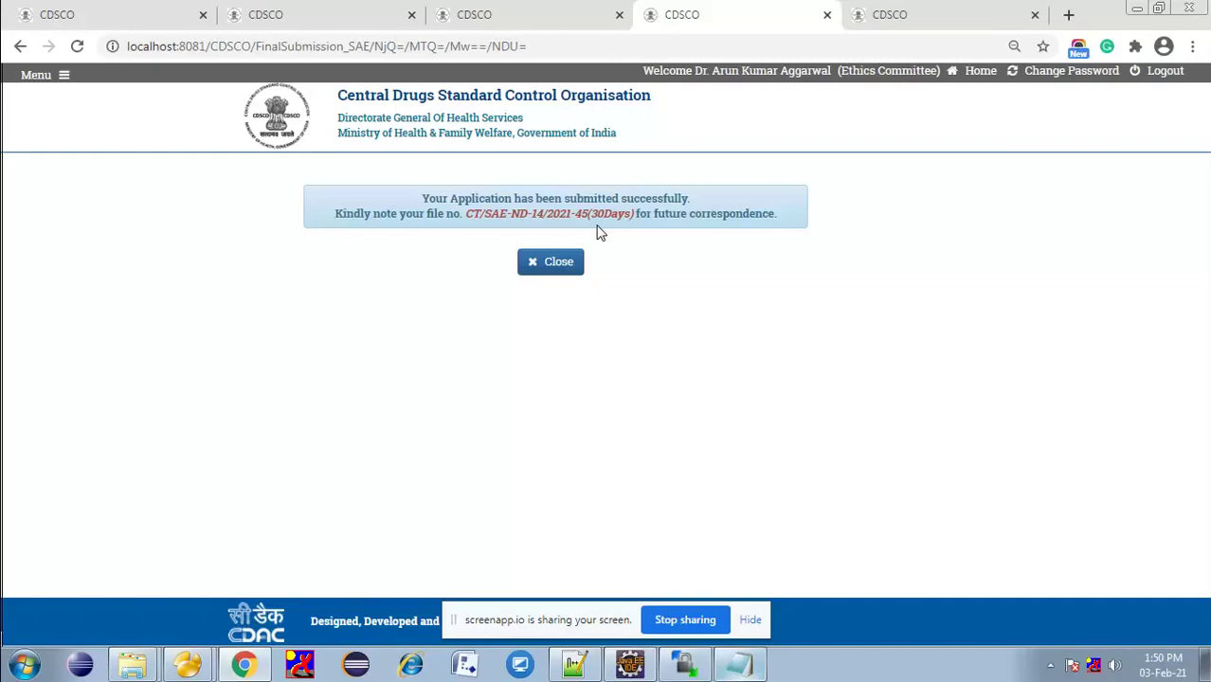
Step: Close the confirmation, search the SAE list for ND-14 and open its Action menu
{"action": "left_click", "coordinate": [570, 269]}
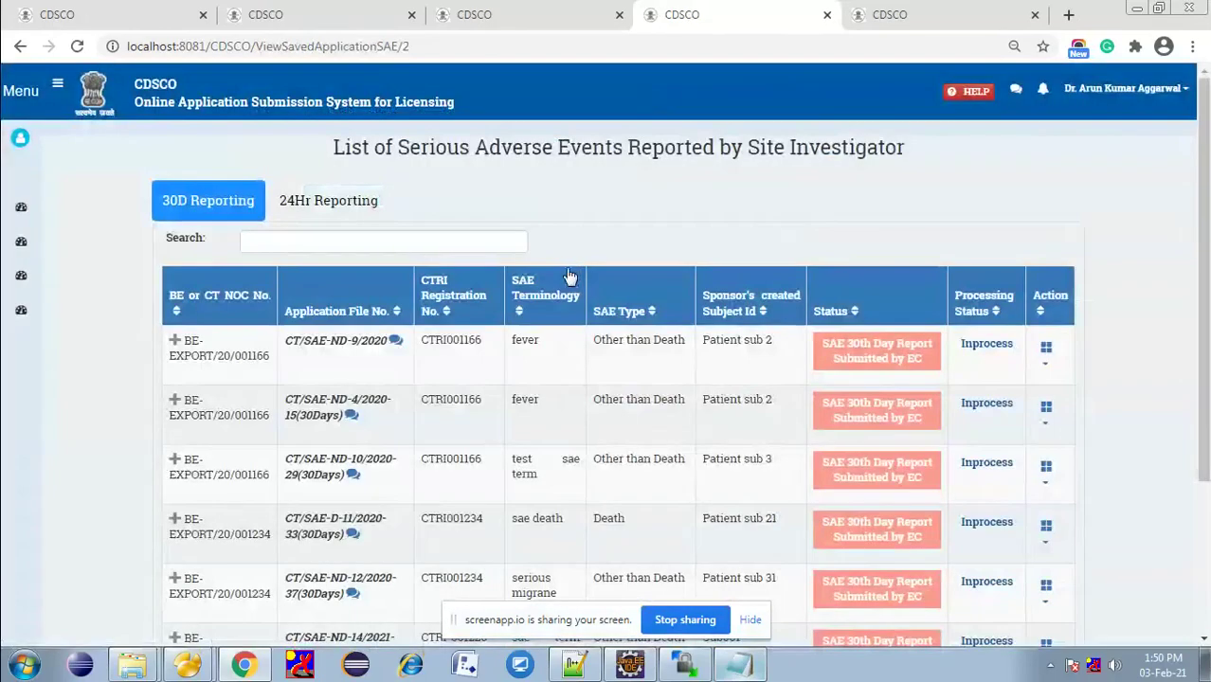
{"action": "left_click", "coordinate": [369, 243]}
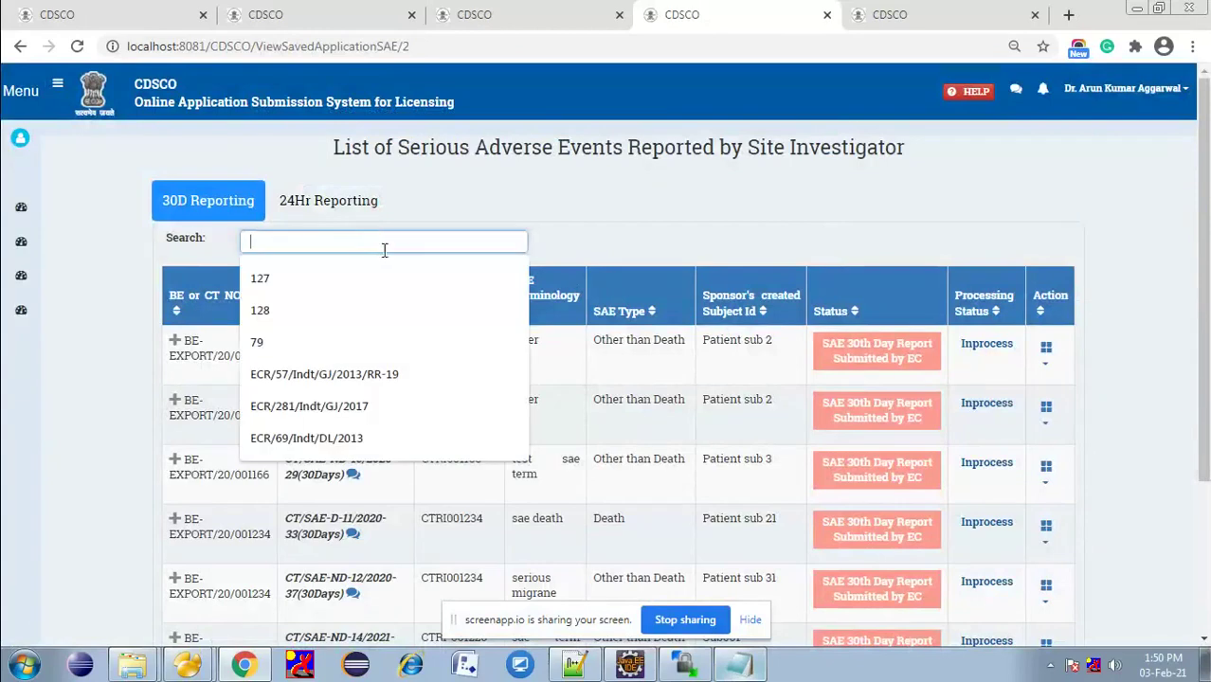
{"action": "type", "text": "ND-14"}
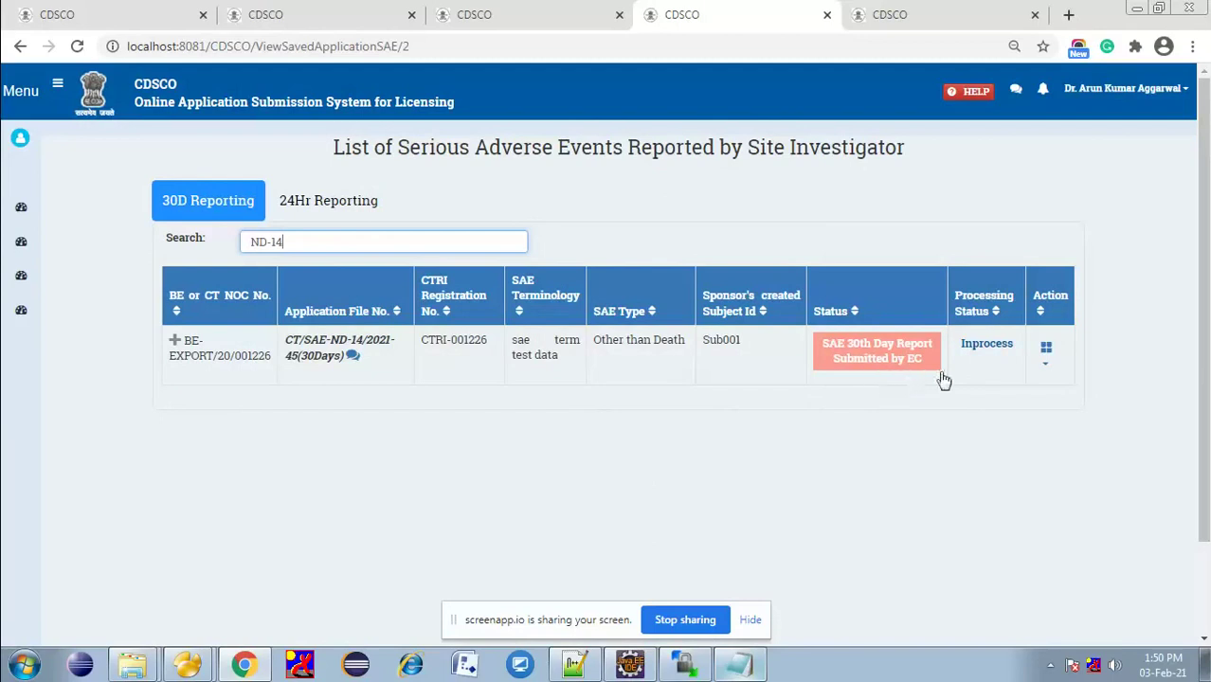
{"action": "left_click", "coordinate": [1048, 372]}
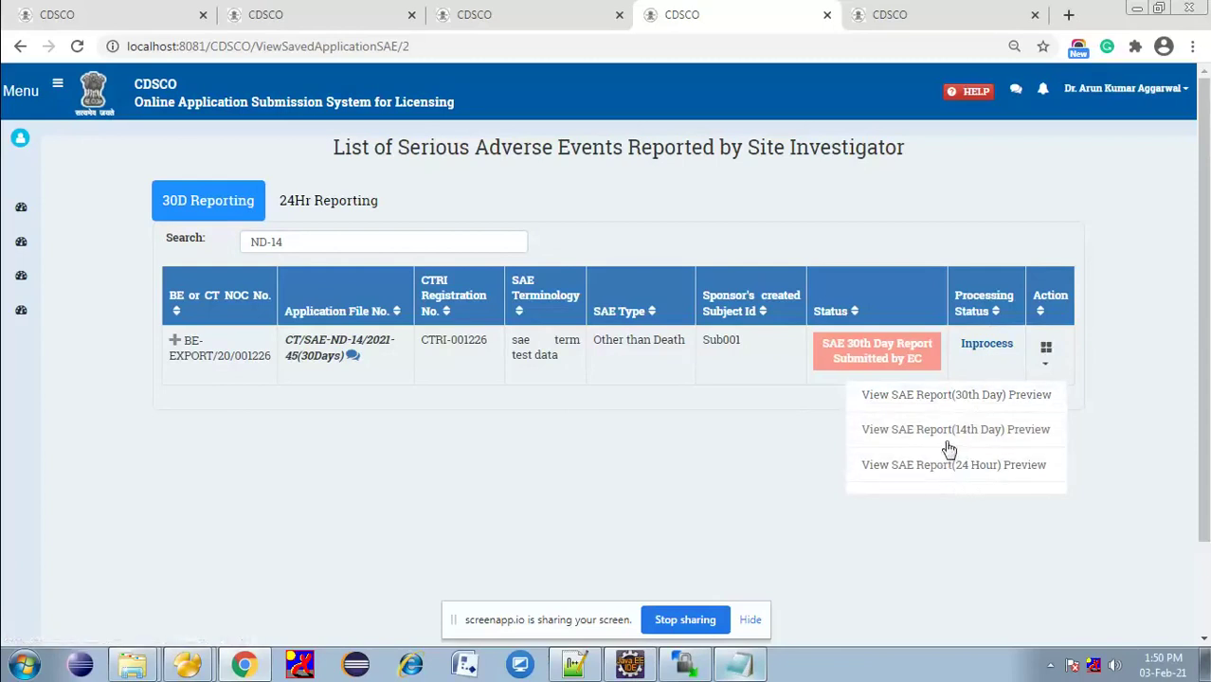
Step: Review the ND-14 30-day SAE preview showing Not Related and remark 'all details are ok', then return Home
{"action": "left_click", "coordinate": [986, 402]}
{"action": "scroll", "coordinate": [712, 407], "scroll_direction": "down", "scroll_amount": 10}
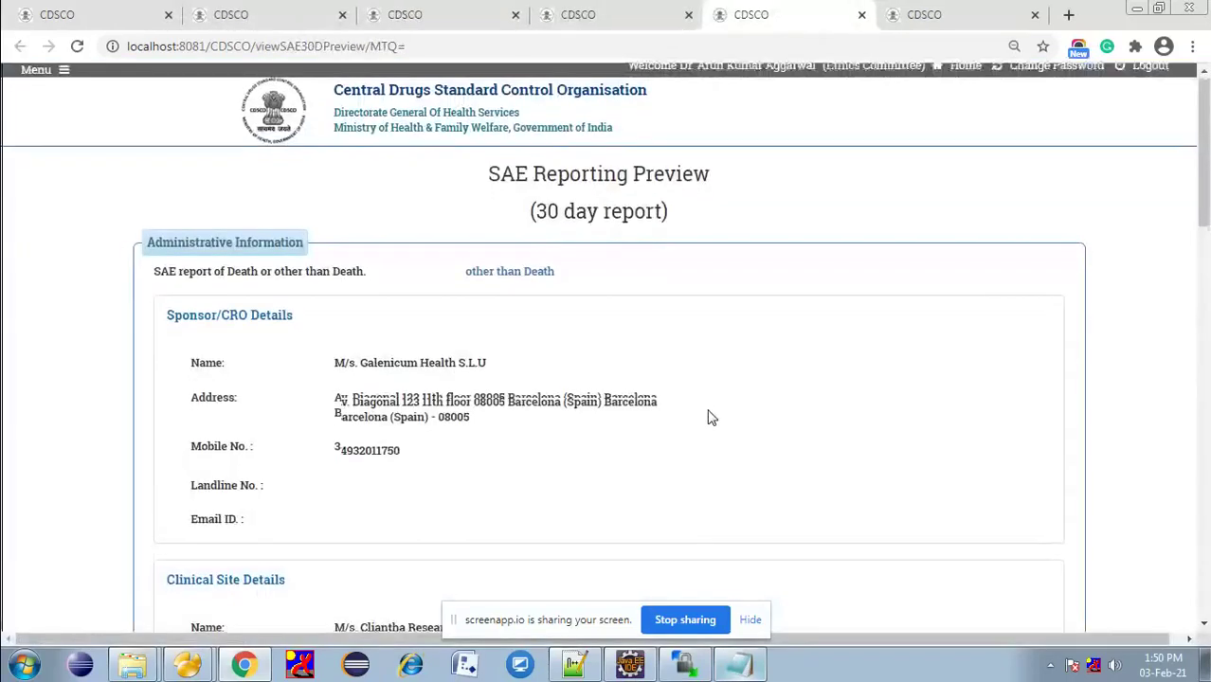
{"action": "scroll", "coordinate": [713, 422], "scroll_direction": "down", "scroll_amount": 10}
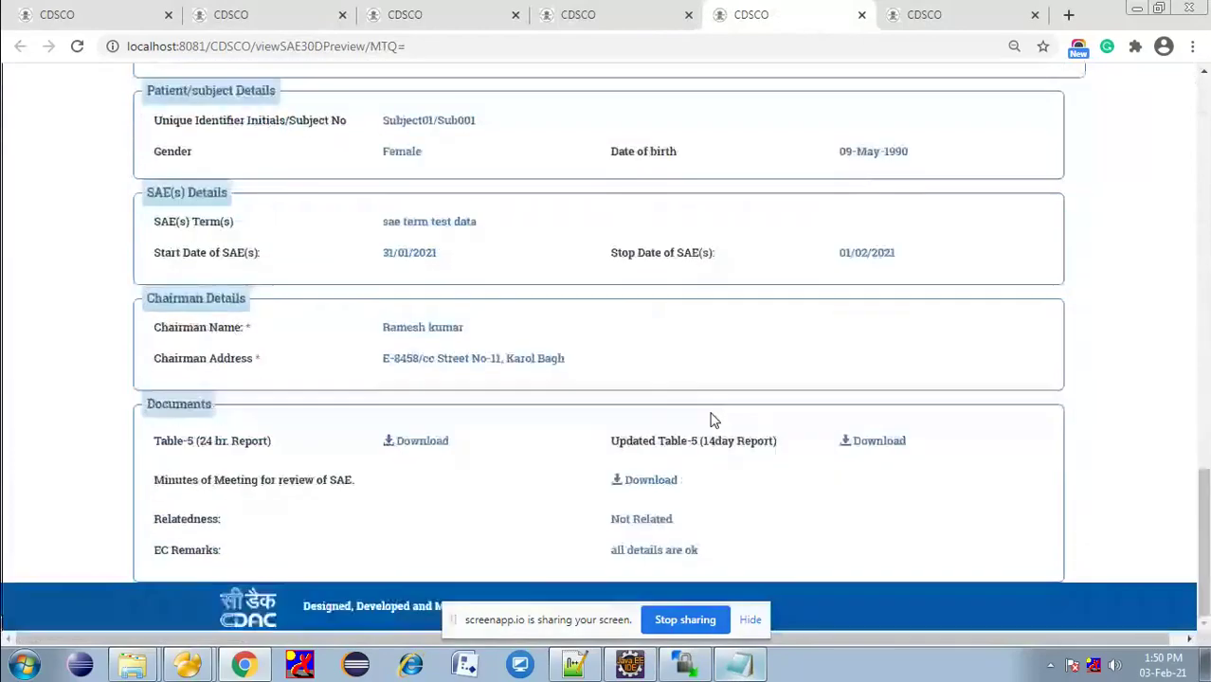
{"action": "scroll", "coordinate": [713, 417], "scroll_direction": "up", "scroll_amount": 20}
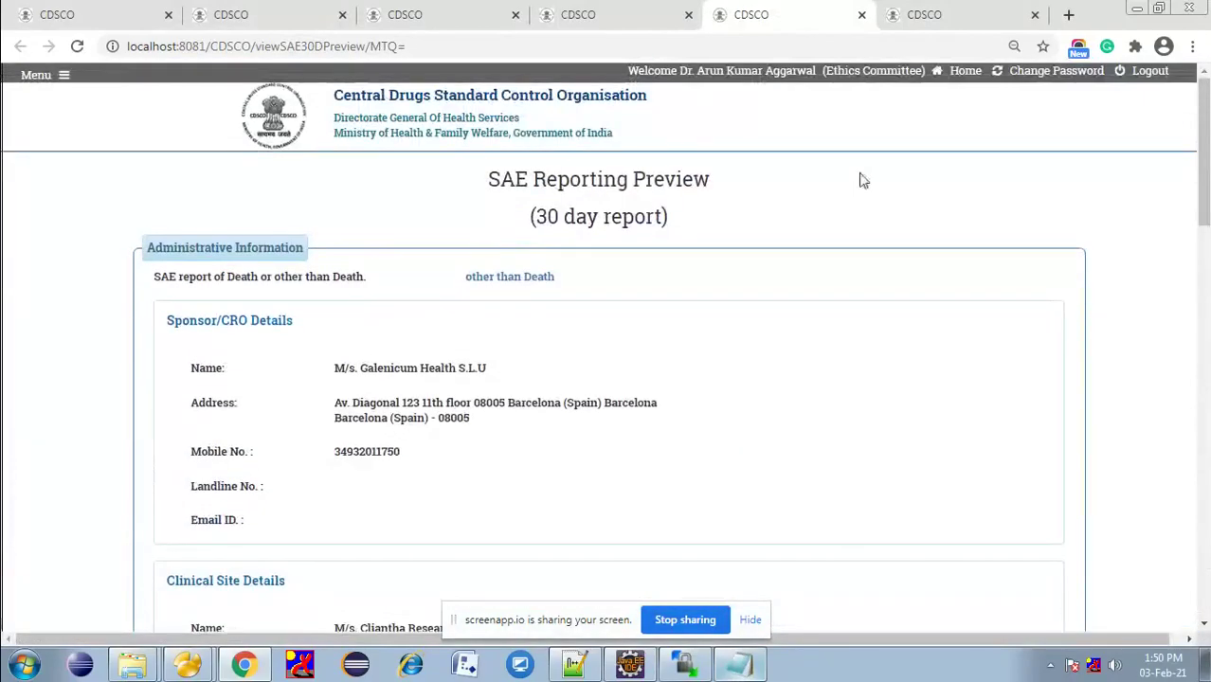
{"action": "left_click", "coordinate": [965, 71]}
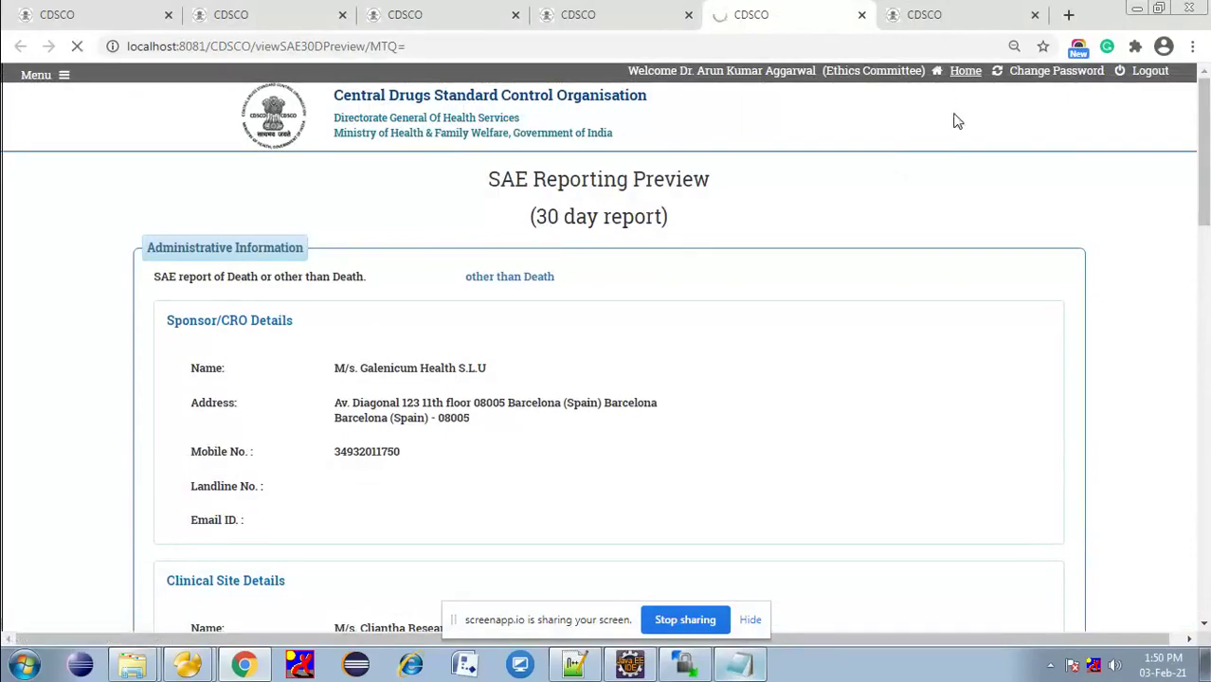